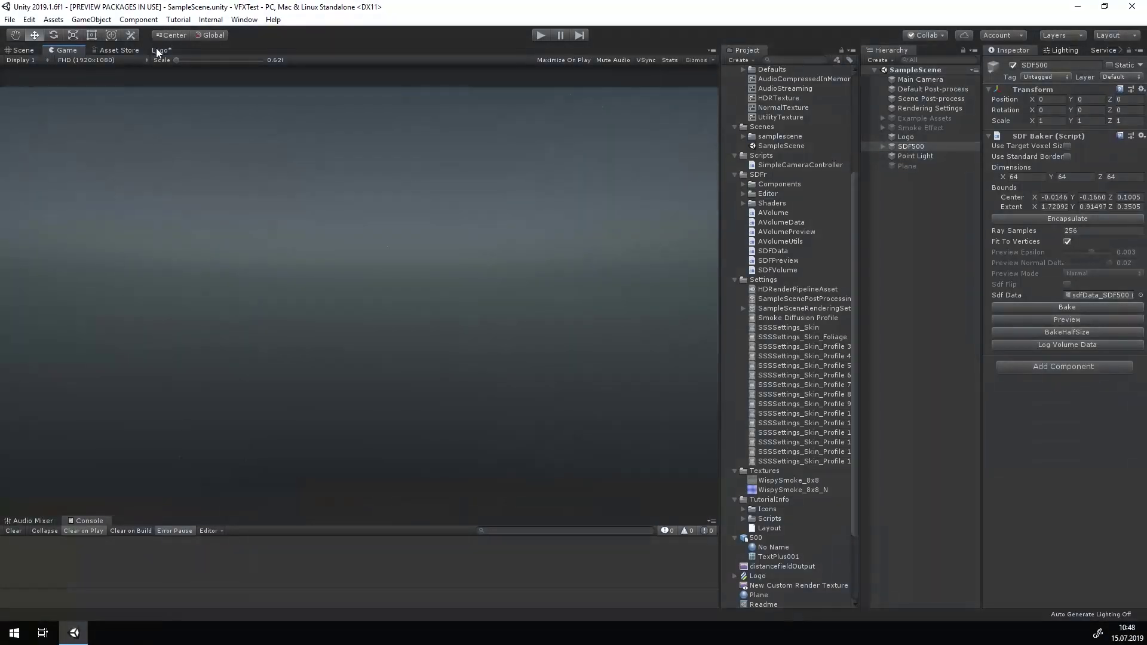
Step: Open the Logo VFX graph, zoomed out and panned to show the spawn context
left_click(159, 50)
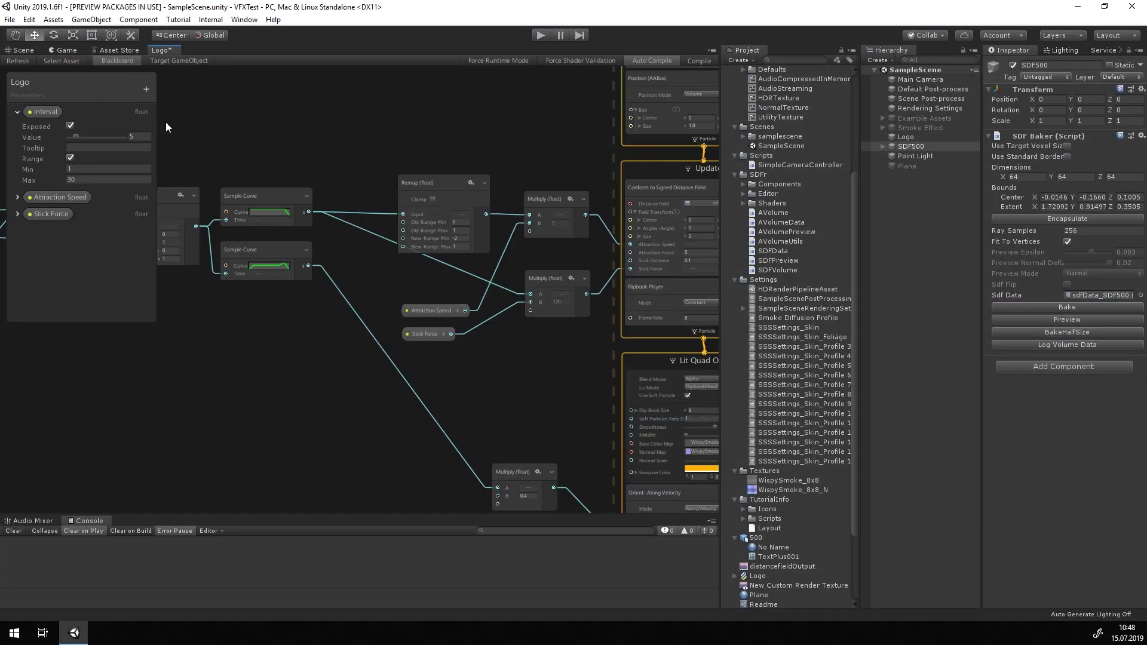
scroll(497, 164, "down", 5)
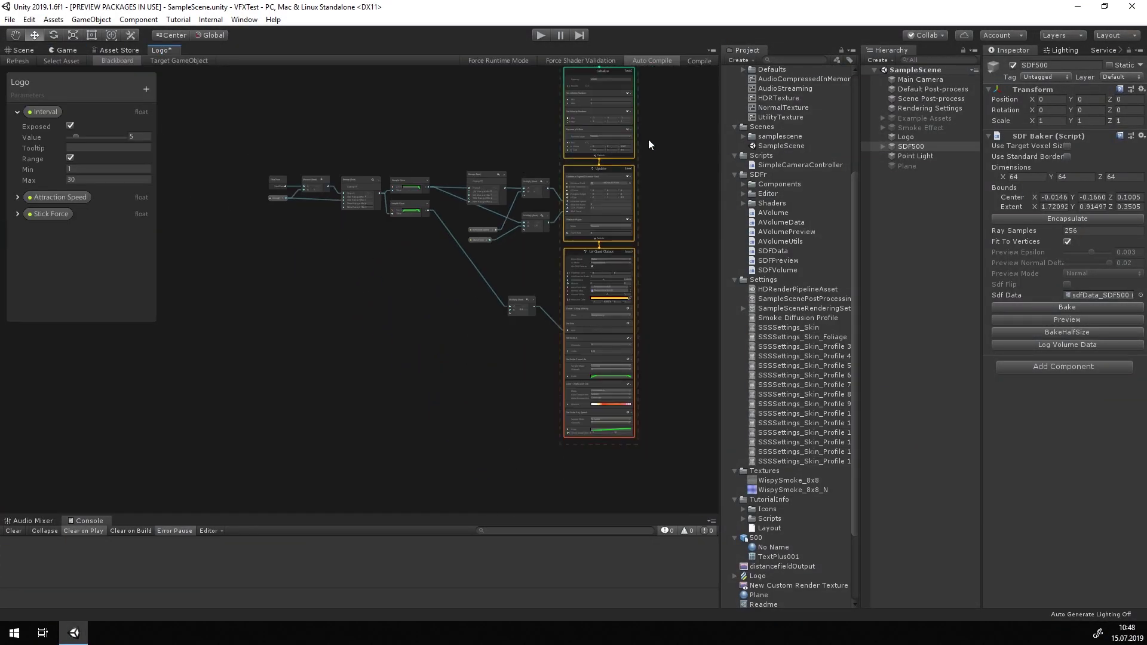
middle_click_drag(650, 143, 609, 181)
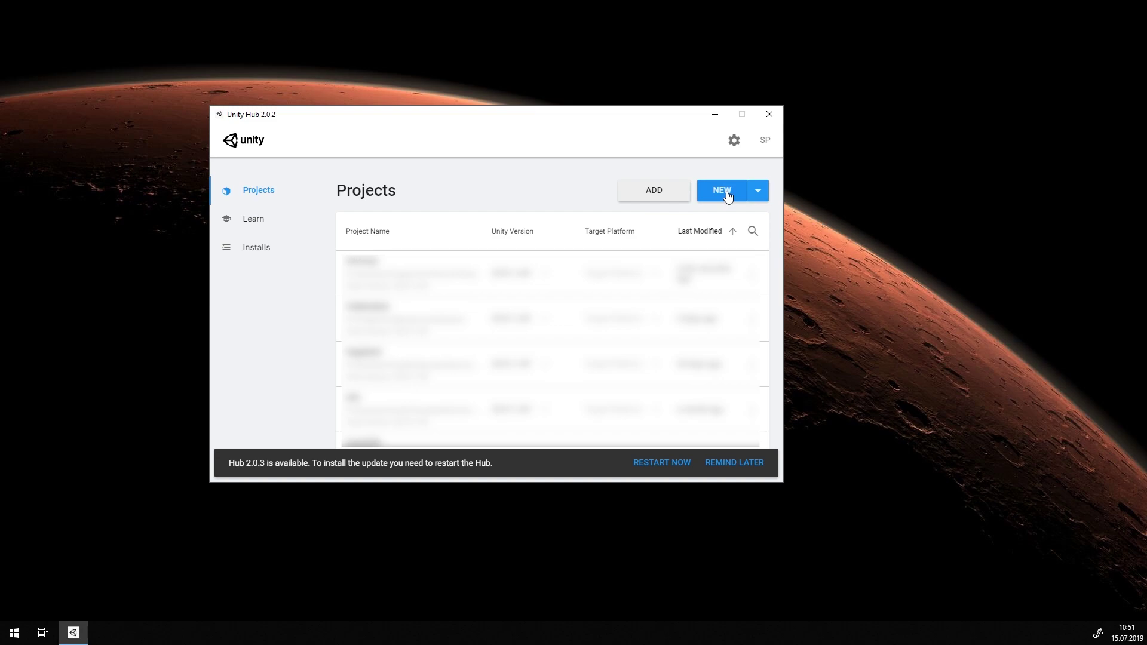
Step: Create a new High-Definition RP project named 500FollowersCelebration
left_click(722, 190)
left_click(672, 182)
key("ctrl+a")
type("500FollowersCeleb")
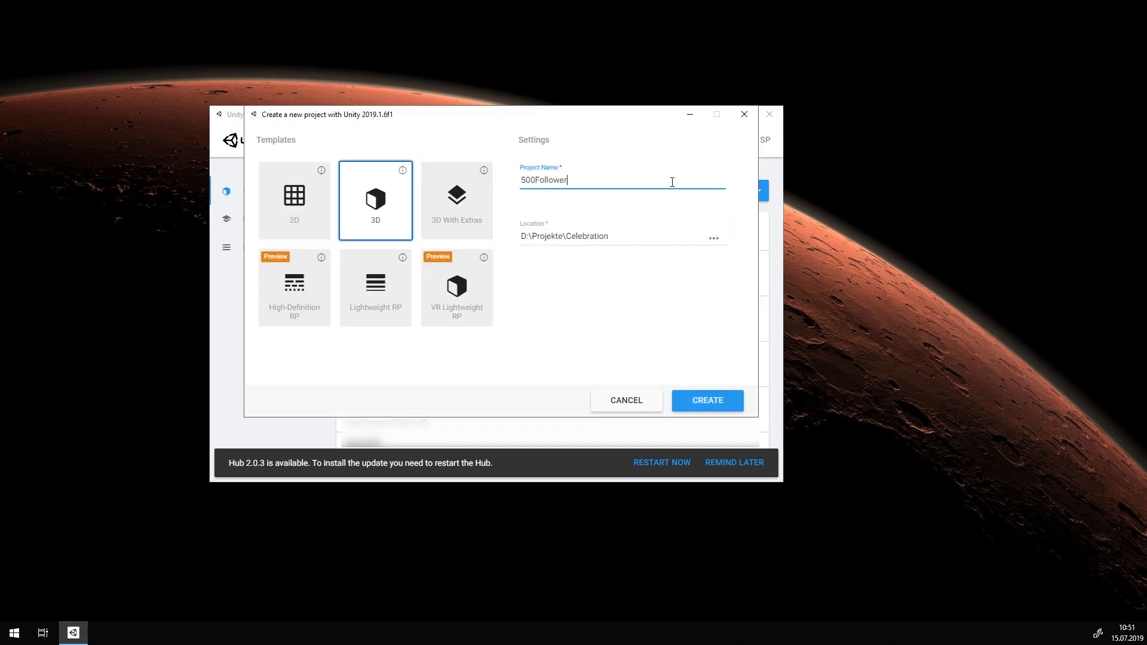
left_click(293, 298)
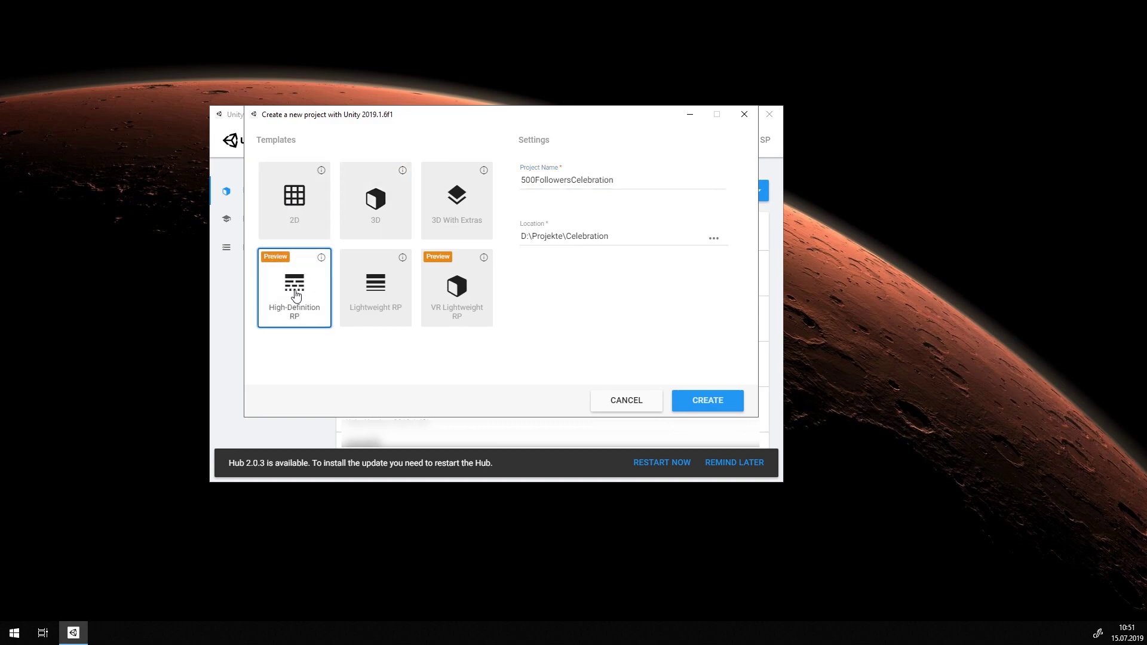
left_click(707, 400)
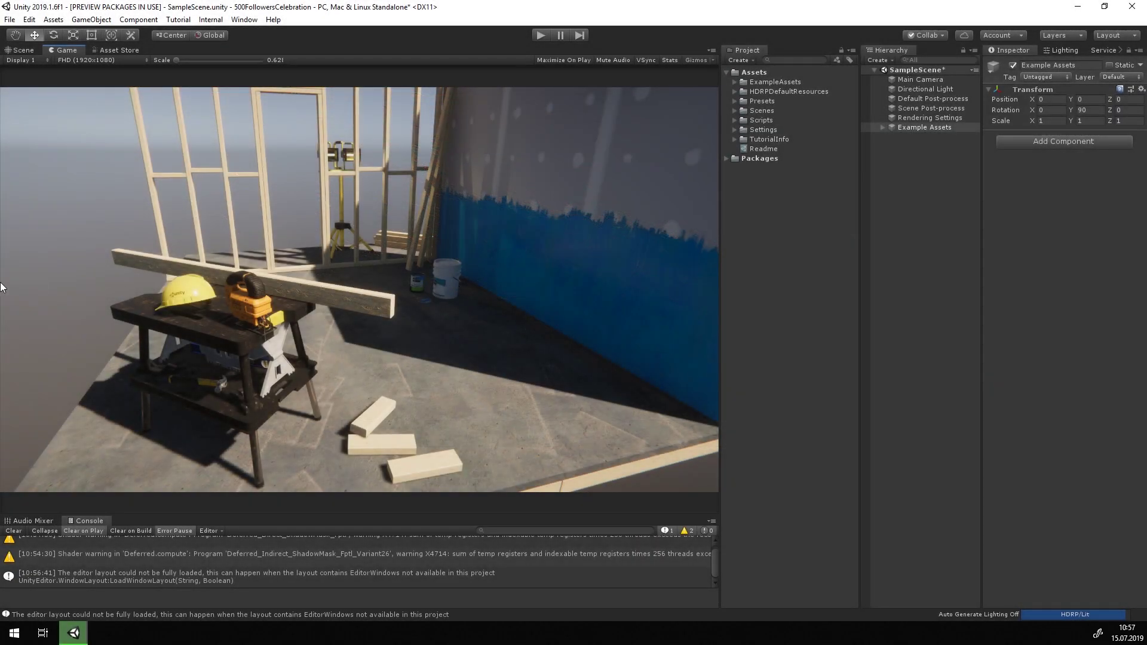
Step: In the Scene view, deactivate the Example Assets object and the Directional Light
left_click(9, 51)
right_click_drag(117, 146, 183, 150)
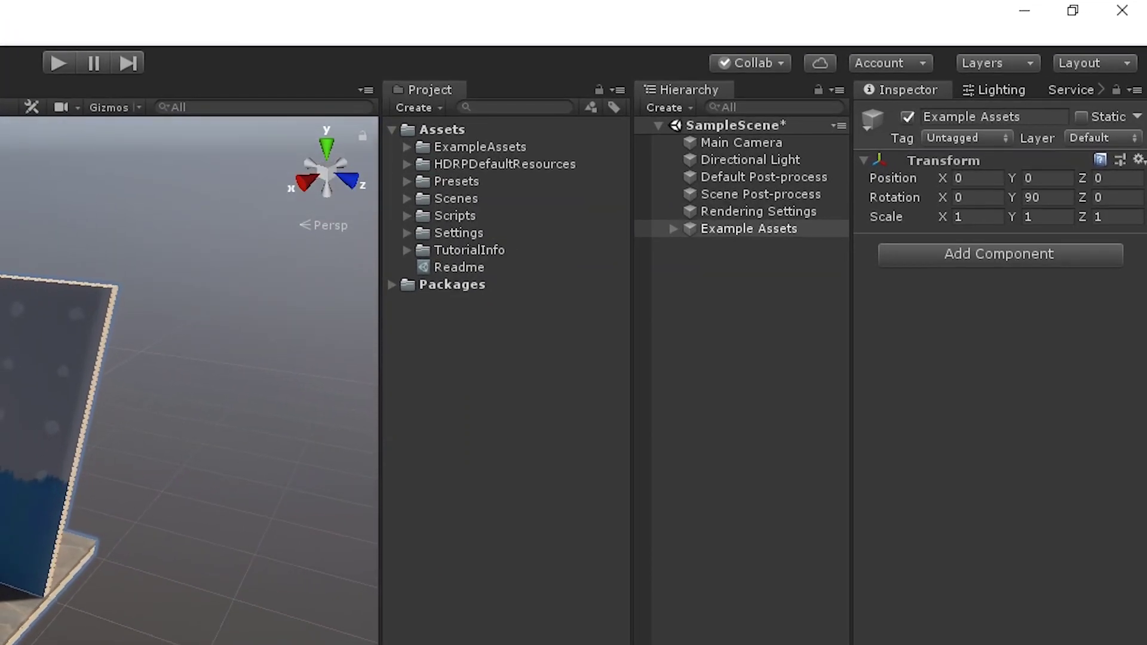
right_click_drag(12, 261, 4, 270)
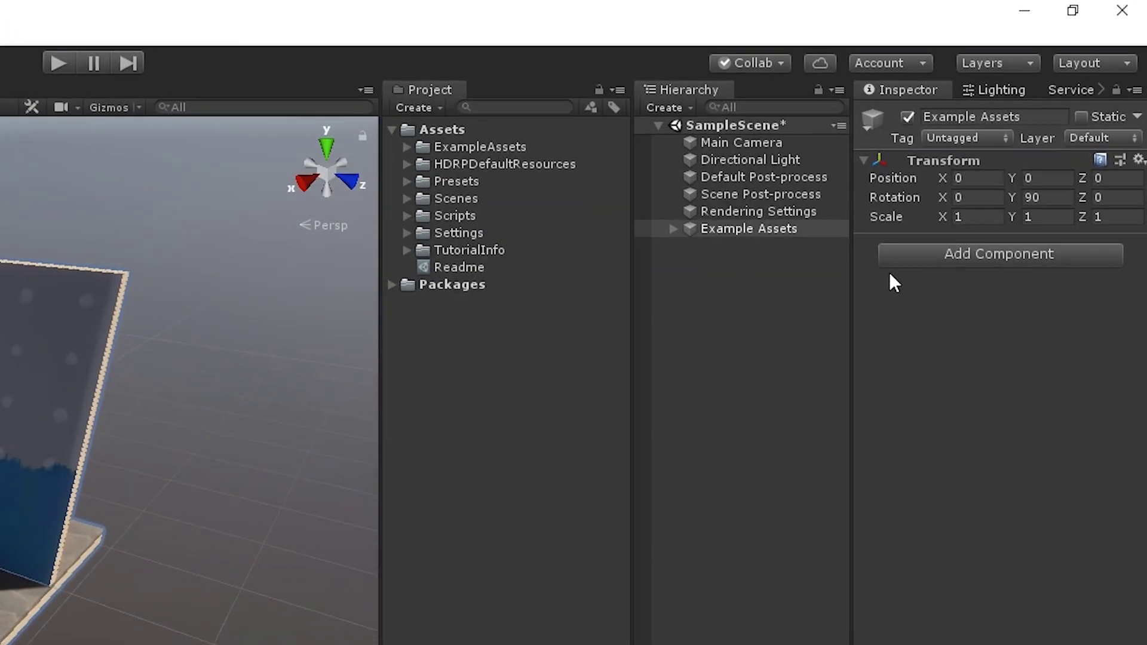
left_click(905, 117)
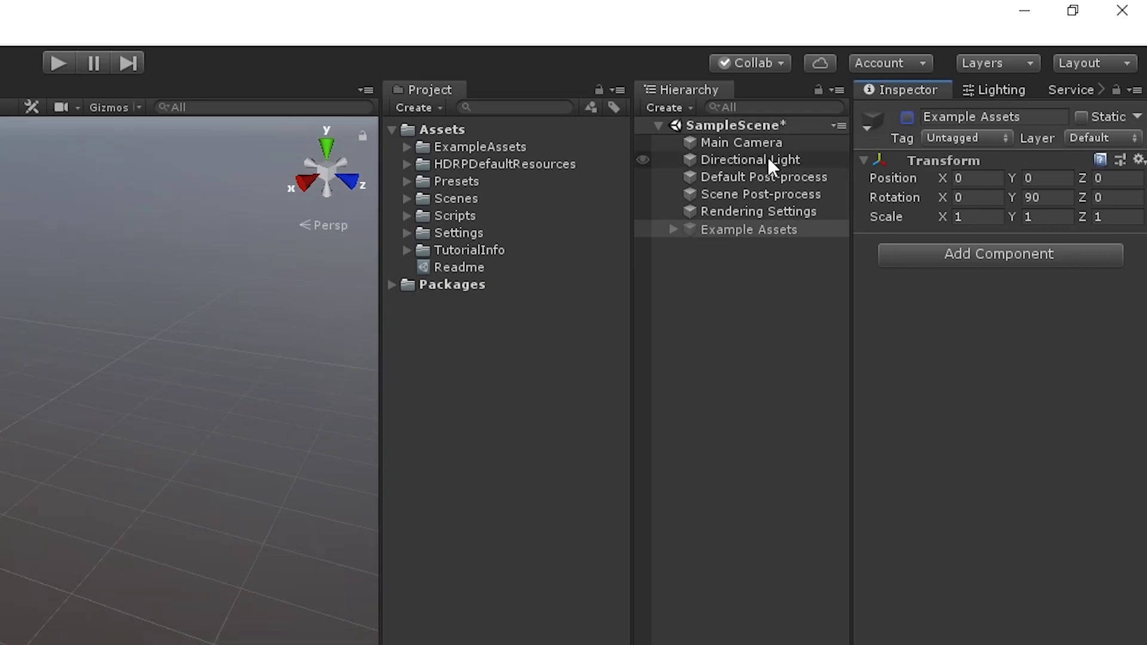
left_click(762, 159)
left_click(908, 117)
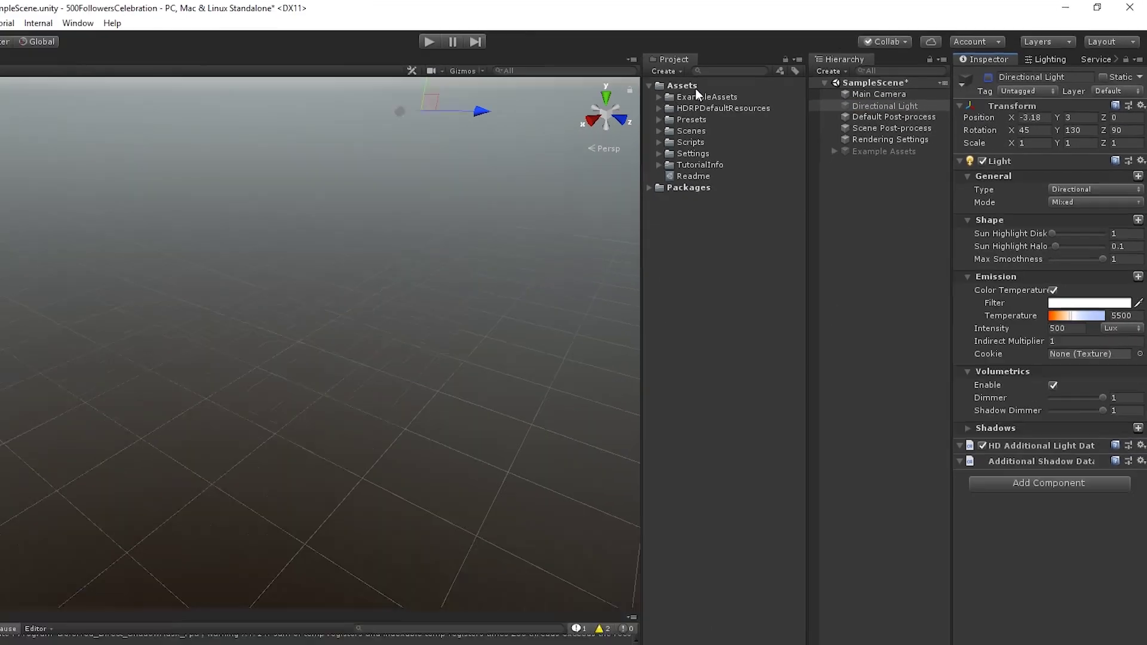
Step: Open the project's Assets folder and the SDFr-master Assets folder side by side in Explorer
right_click(418, 129)
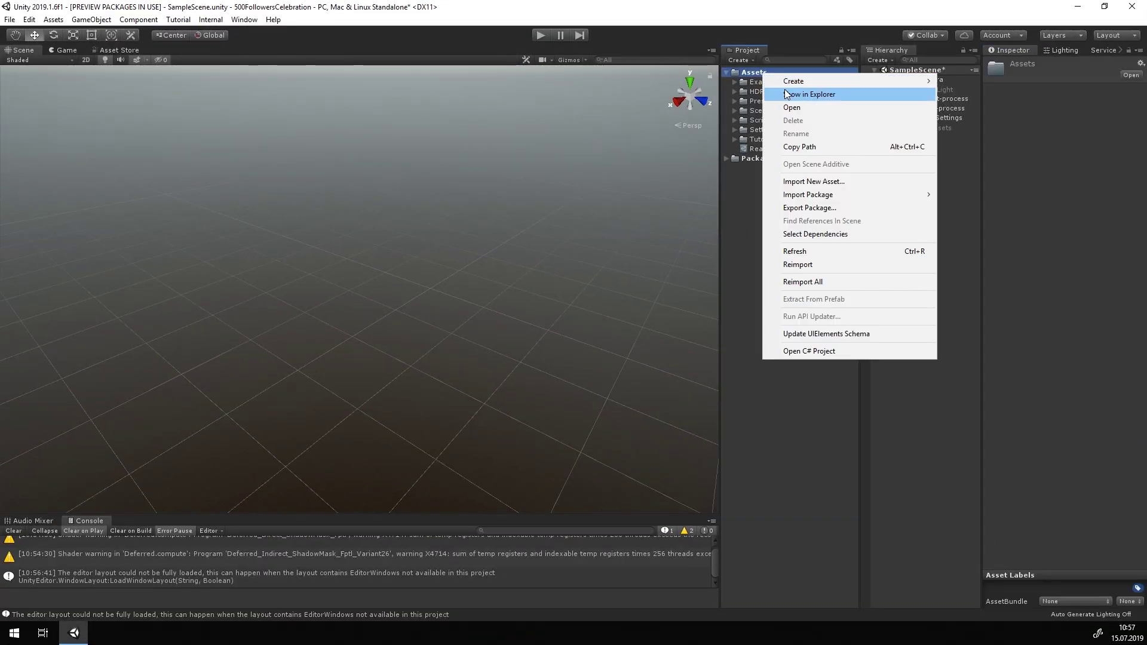
left_click(507, 165)
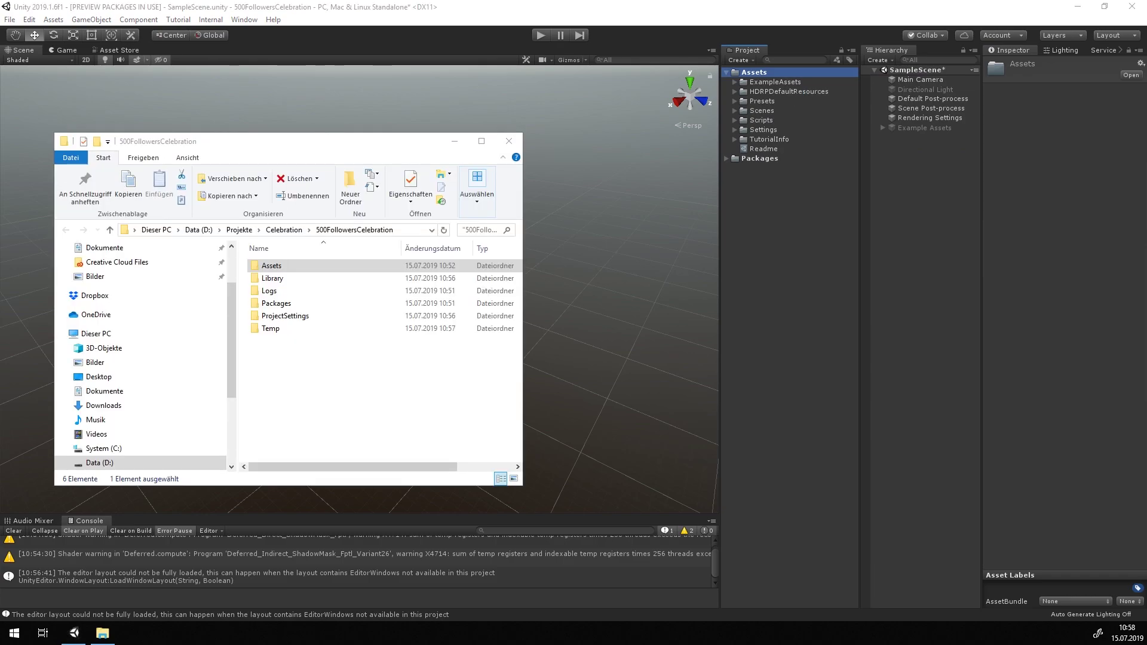
left_click_drag(1146, 71, 711, 144)
left_click_drag(893, 465, 1111, 491)
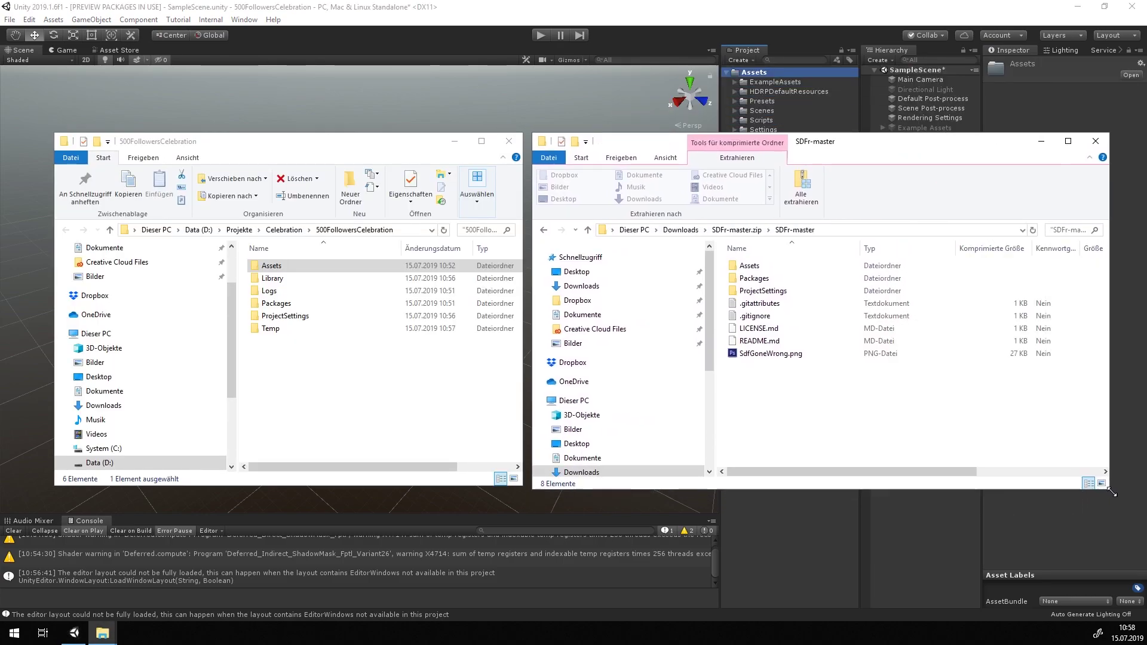
double_click(749, 265)
double_click(271, 265)
Step: Copy all twelve SDFr-master Assets items into the project's Assets folder, then close both windows
left_click_drag(907, 441, 705, 247)
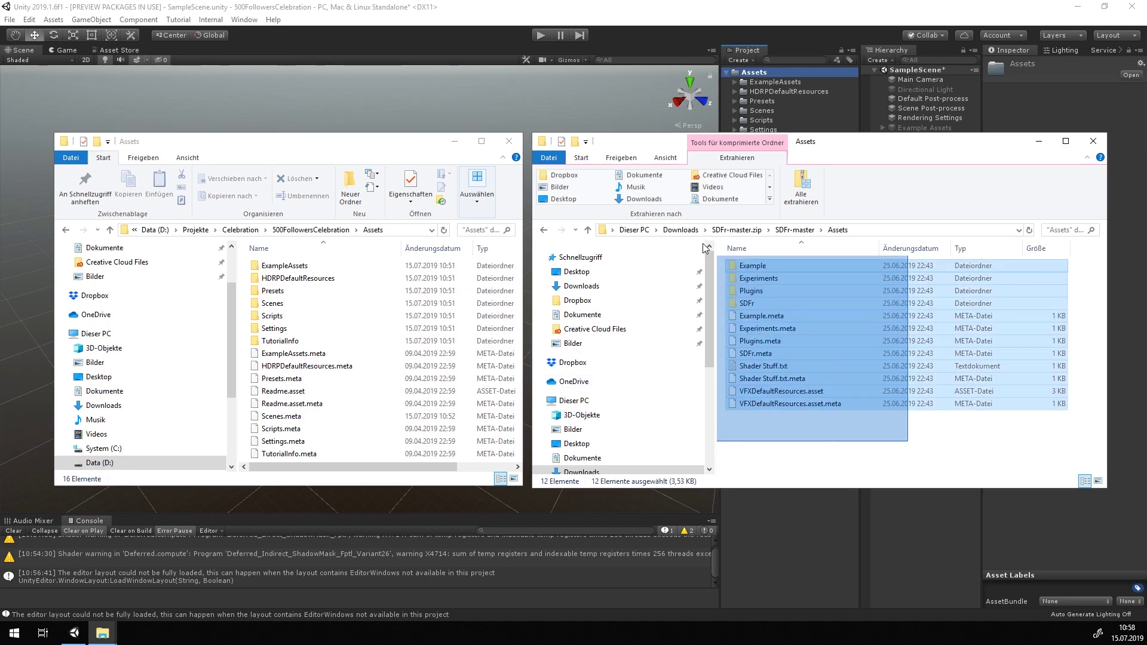
left_click_drag(754, 279, 385, 389)
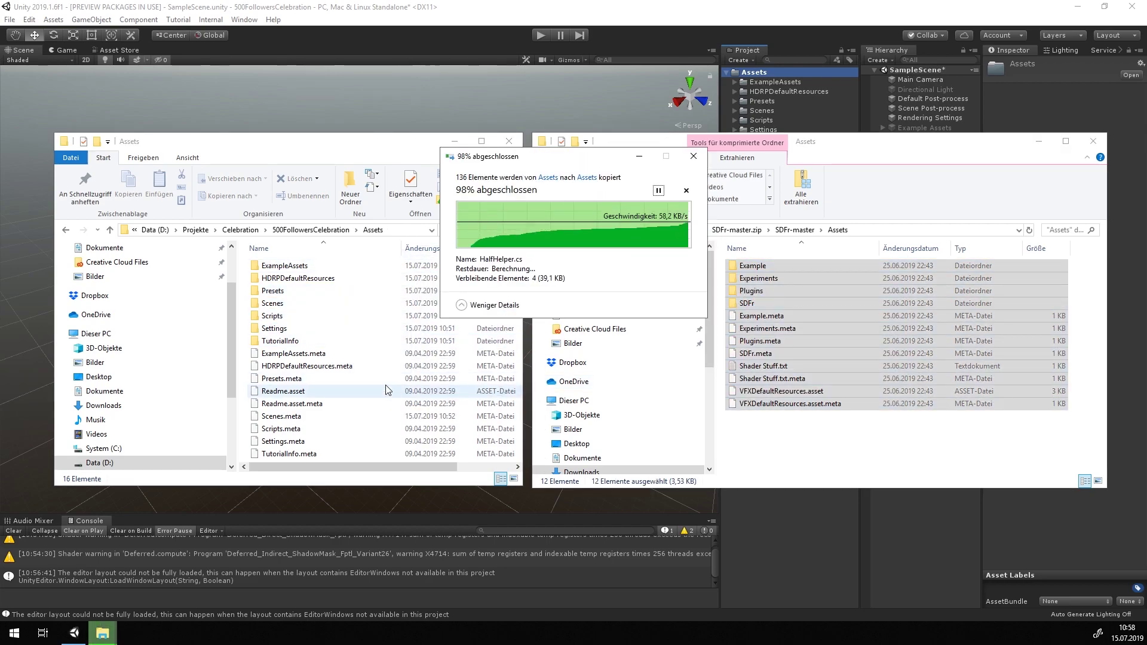
left_click(509, 141)
left_click(1093, 141)
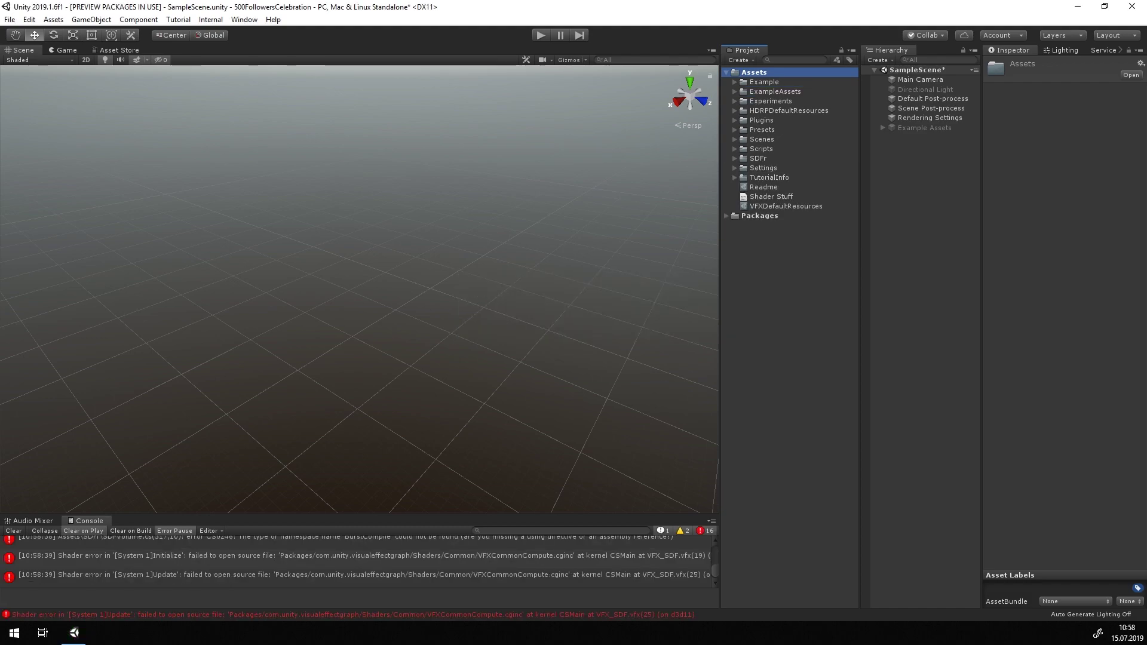
Step: Enlarge the console and open the SDFVolume script from the SDFr folder
left_click_drag(232, 513, 230, 421)
scroll(278, 532, "up", 6)
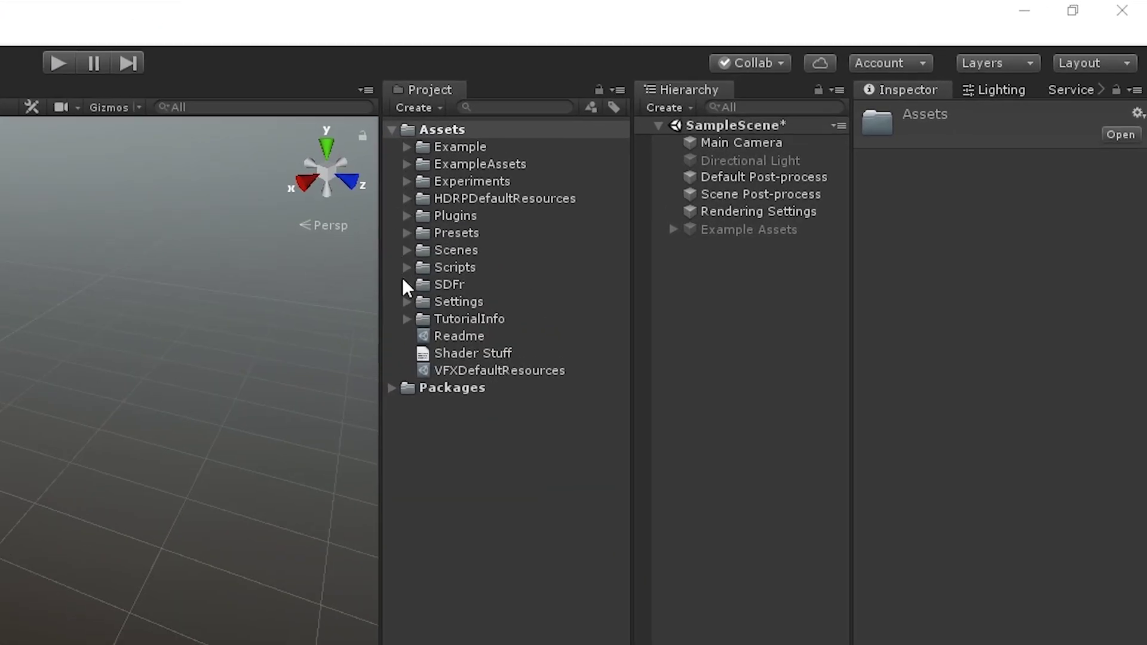
left_click(407, 284)
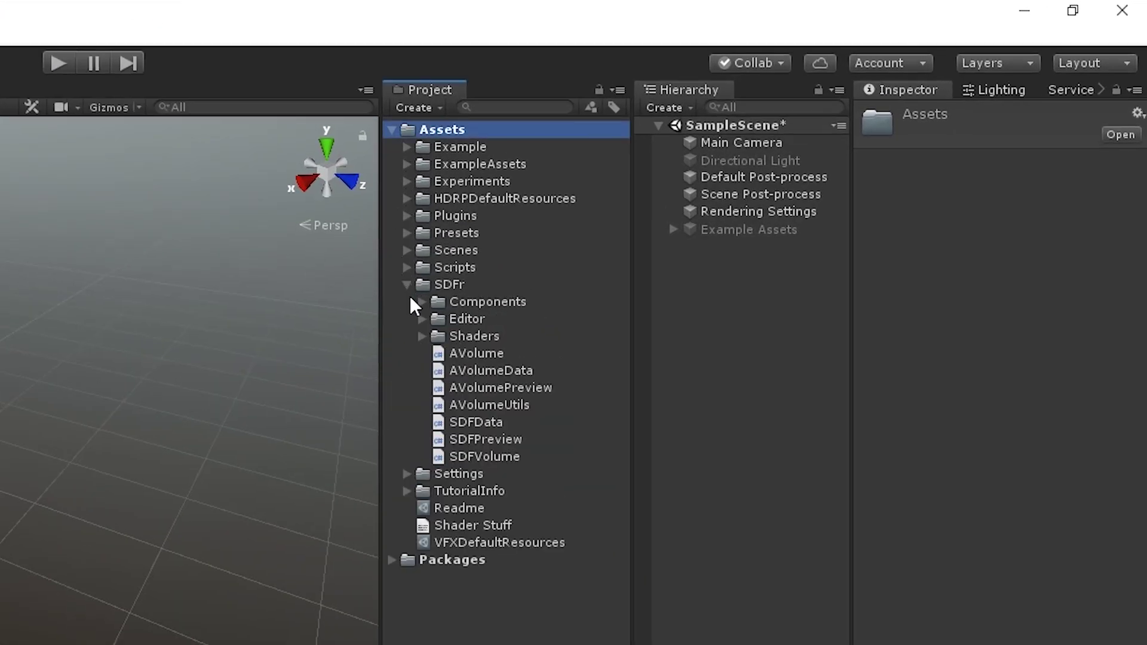
double_click(483, 459)
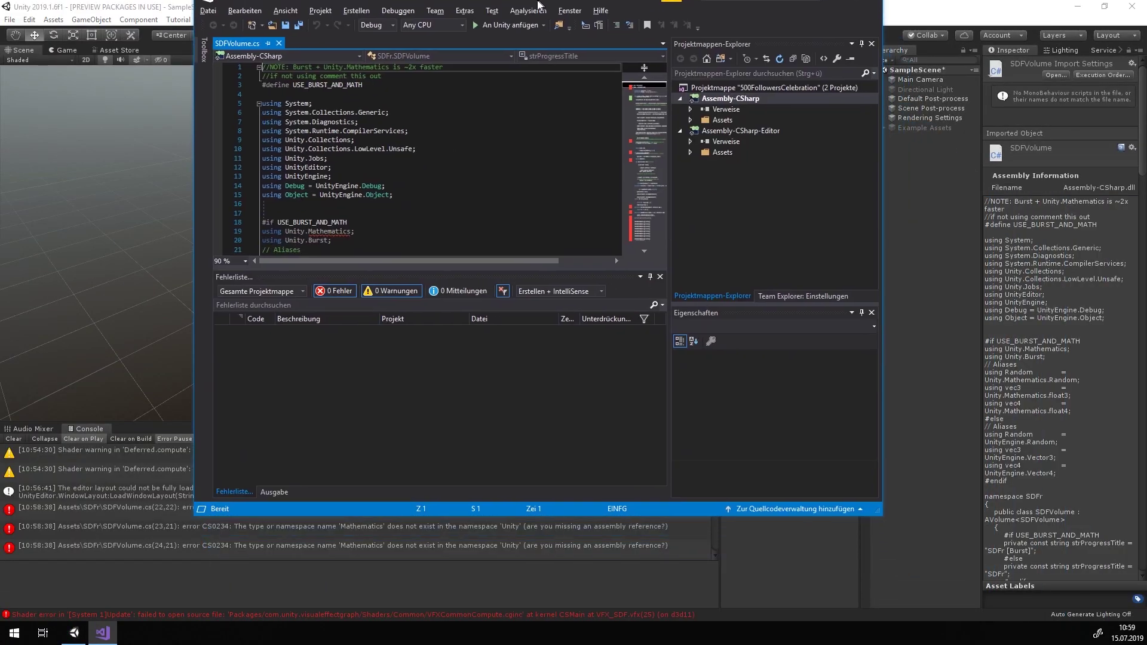
Step: Comment out the USE_BURST_AND_MATH define line with // and save the script
left_click_drag(537, 2, 531, 1)
scroll(505, 131, "up", 6, "ctrl")
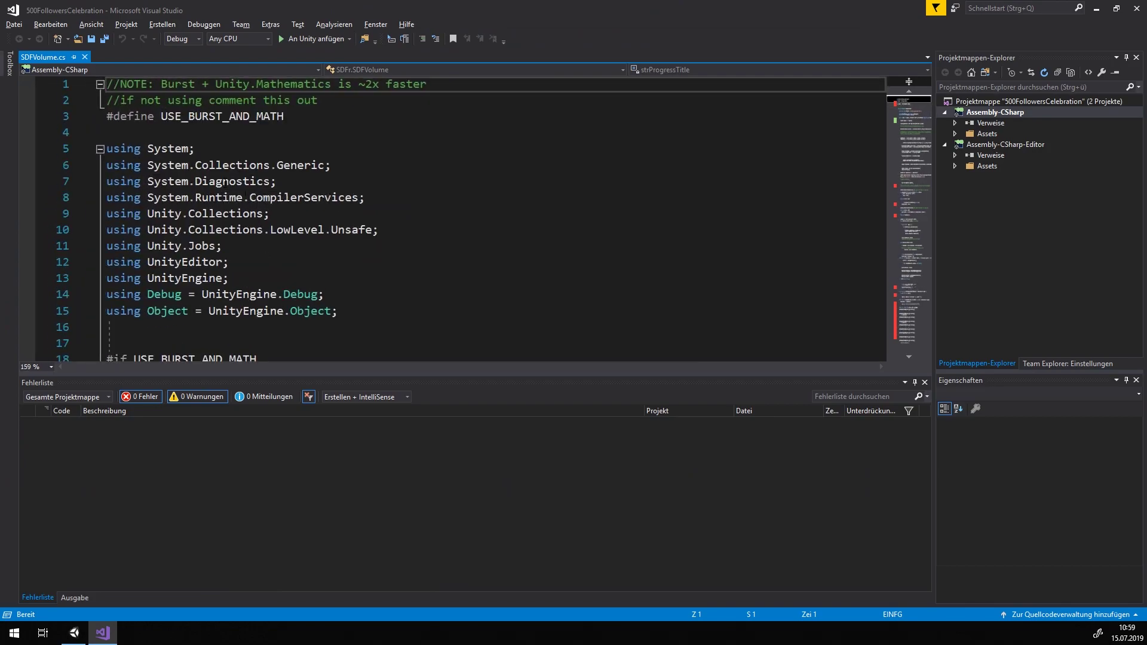
left_click(499, 119)
type("//")
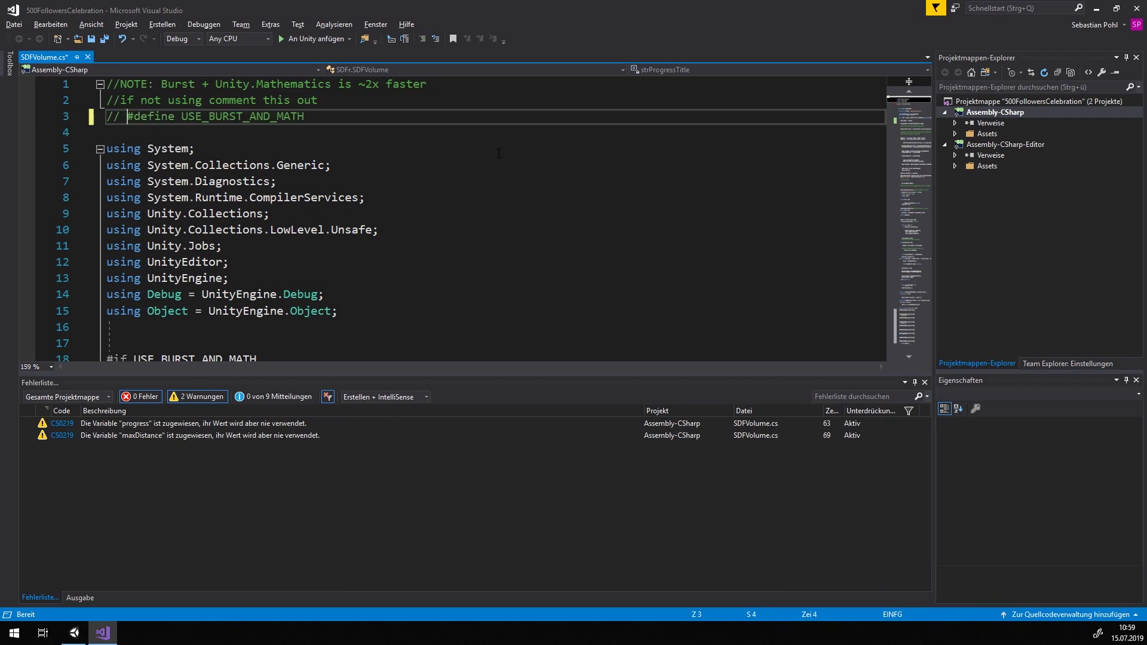
key("ctrl+s")
Step: Back in Unity, check the console warnings and clear all console messages
left_click(72, 631)
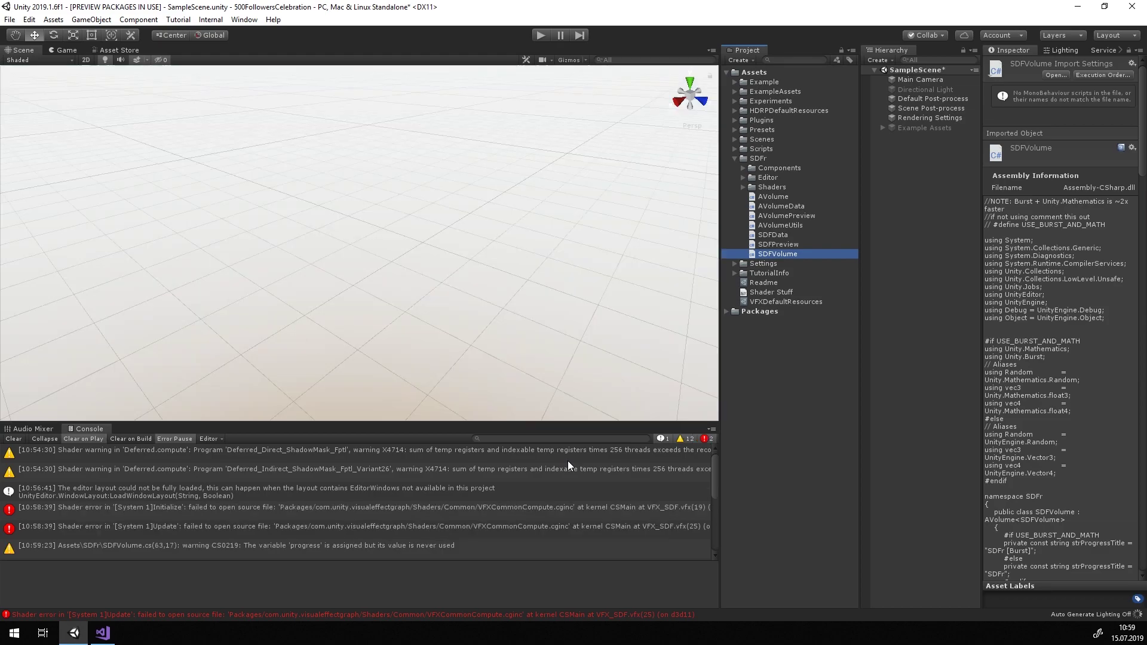
left_click(567, 463)
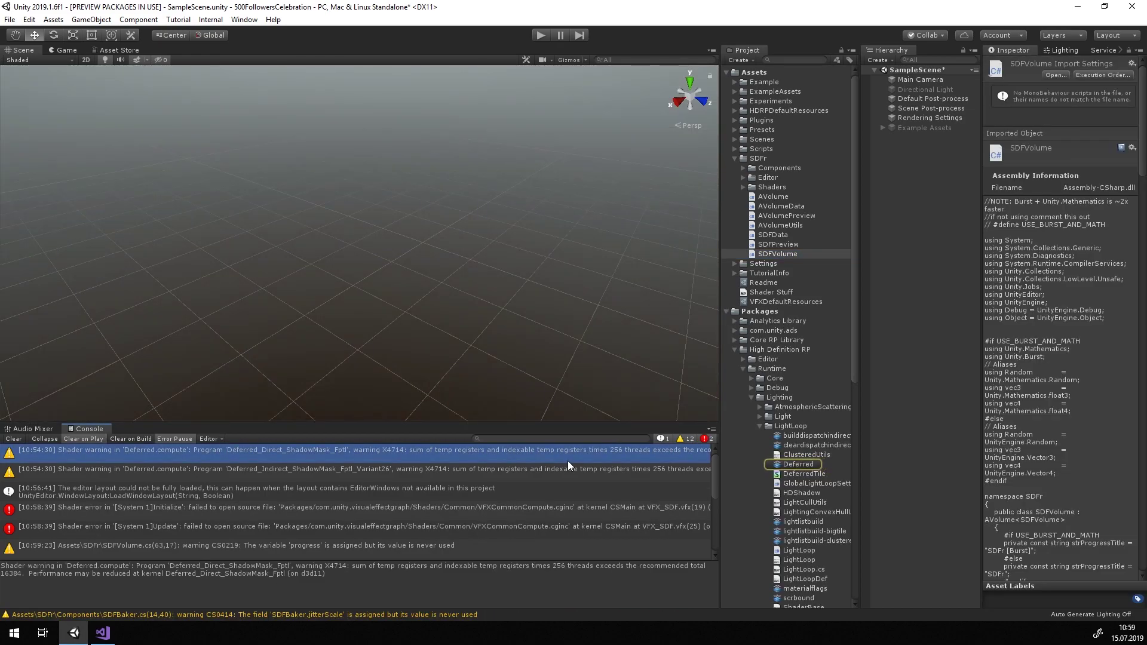
left_click(13, 438)
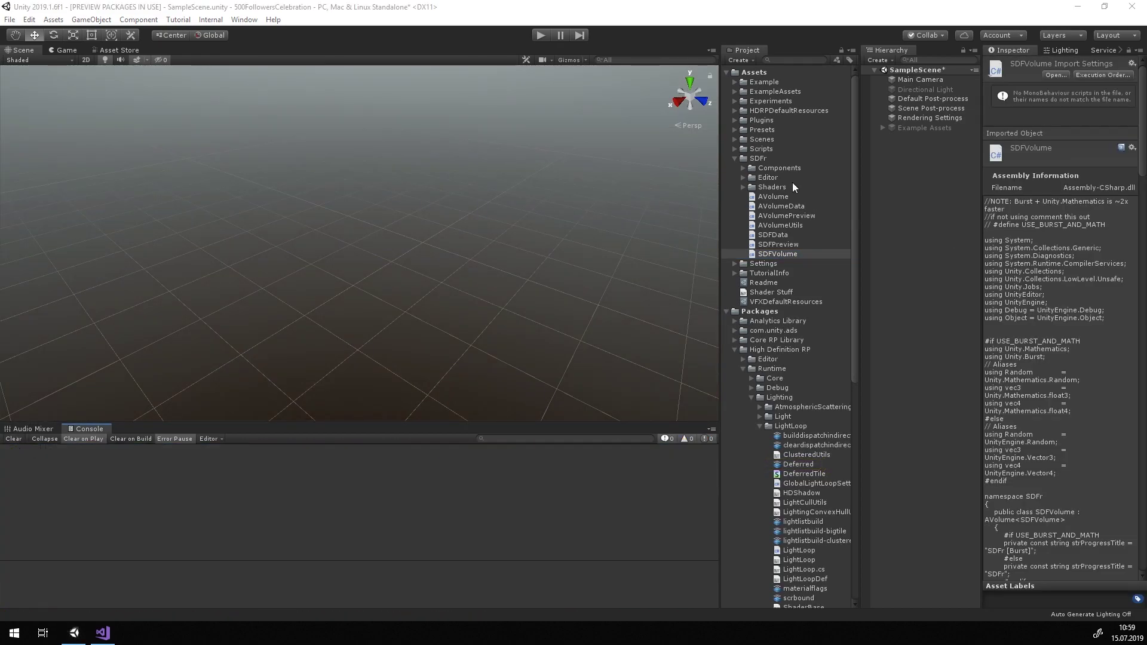
Step: Create a Models folder in Assets holding the 500 model
left_click(735, 158)
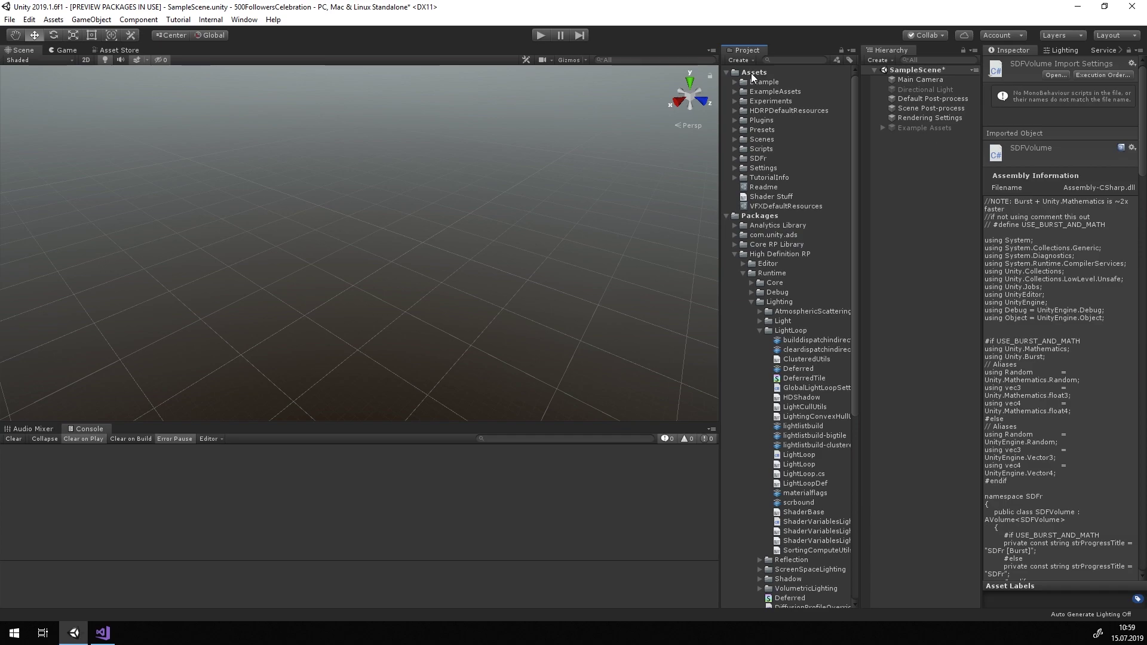
right_click(751, 73)
mouse_move(789, 79)
left_click(980, 83)
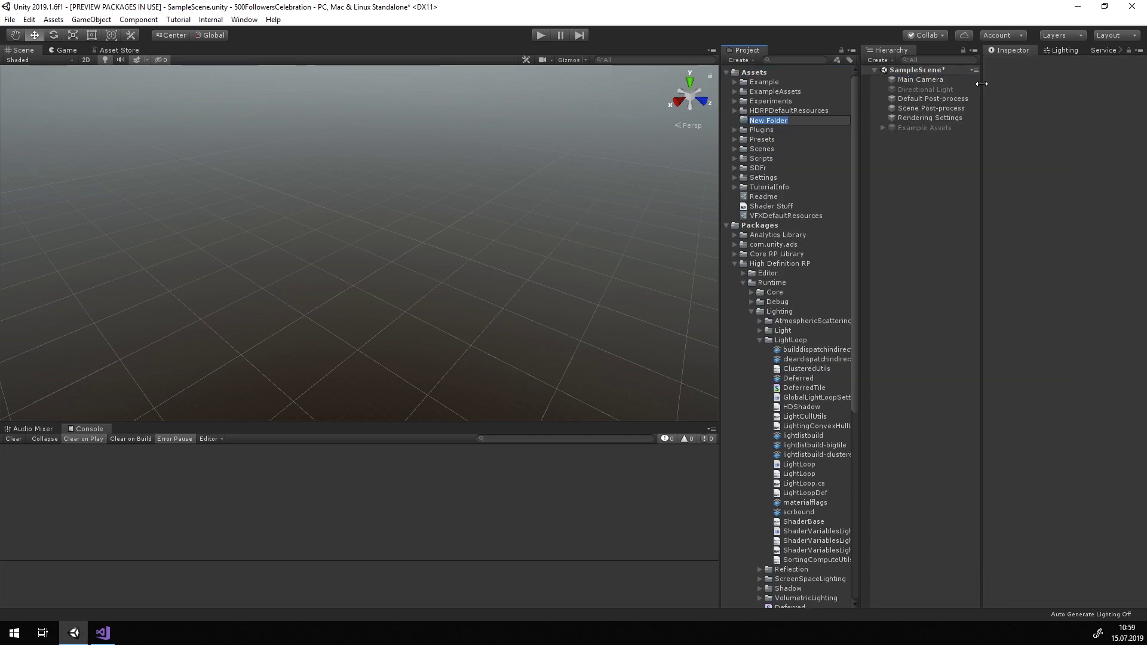
type("Models")
key("Return")
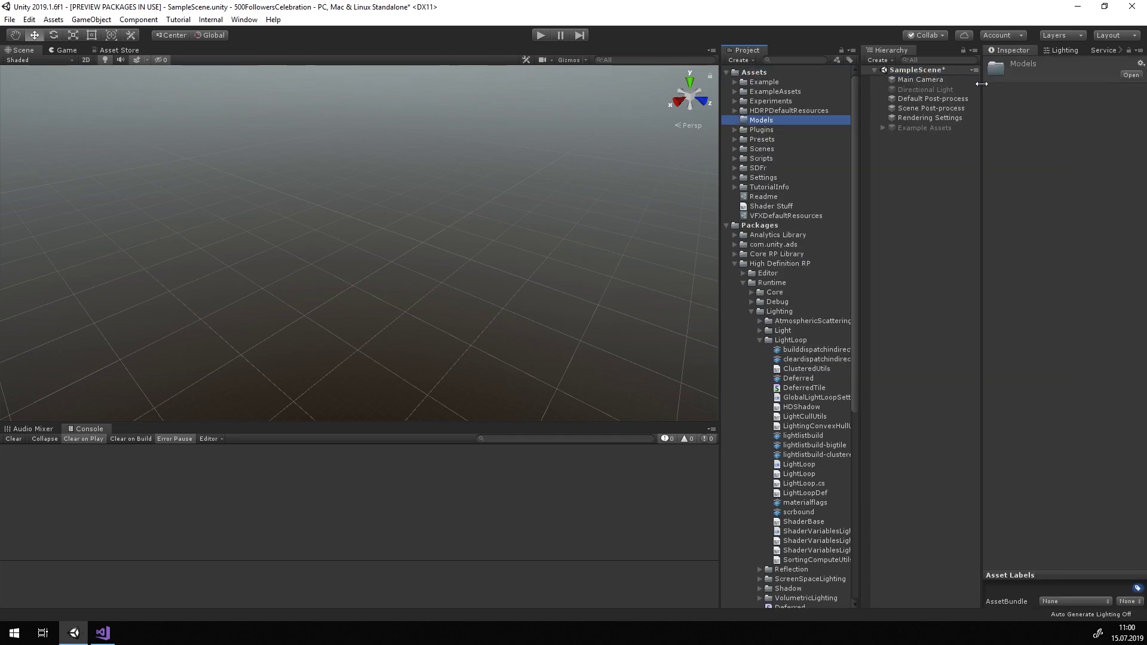
mouse_move(764, 120)
left_mouse_down()
mouse_move(812, 190)
mouse_move(759, 121)
left_mouse_up()
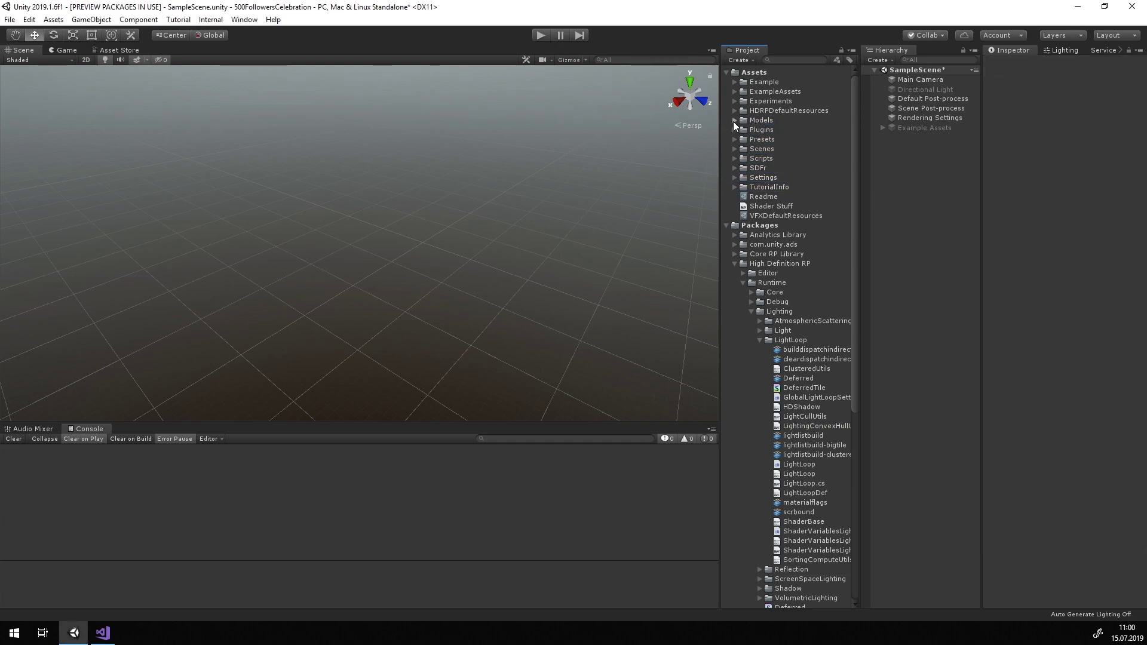
left_click(764, 131)
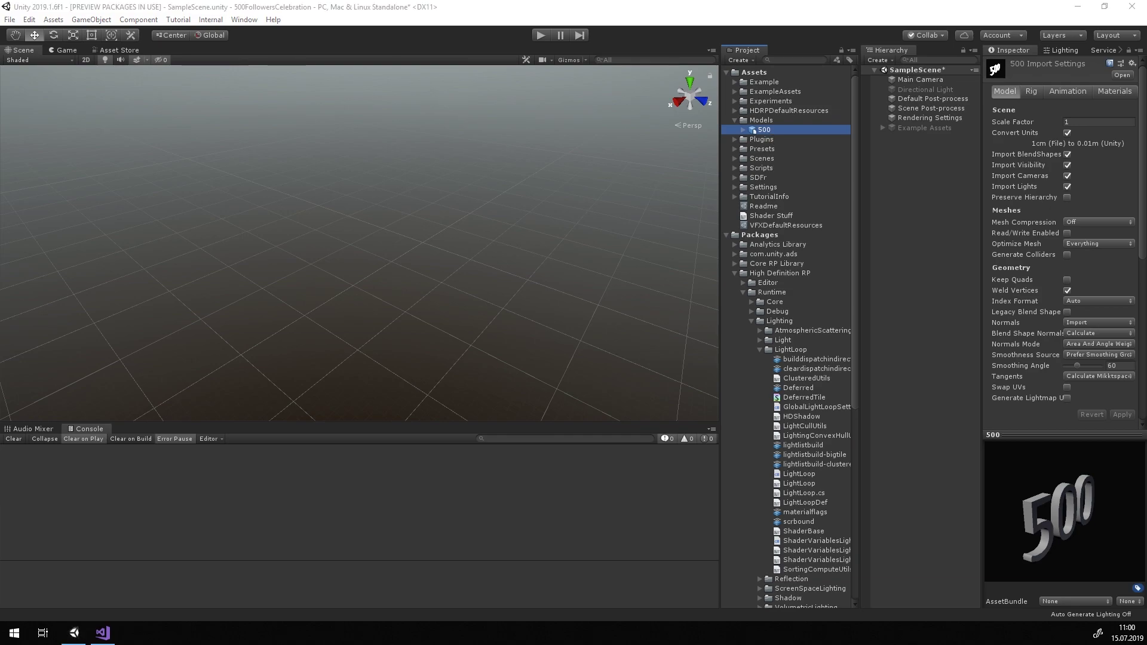
Step: Add an empty object named Number, put the 500 model inside it as a child, and select Number
right_click(899, 144)
left_click(956, 242)
type("Number")
key("Return")
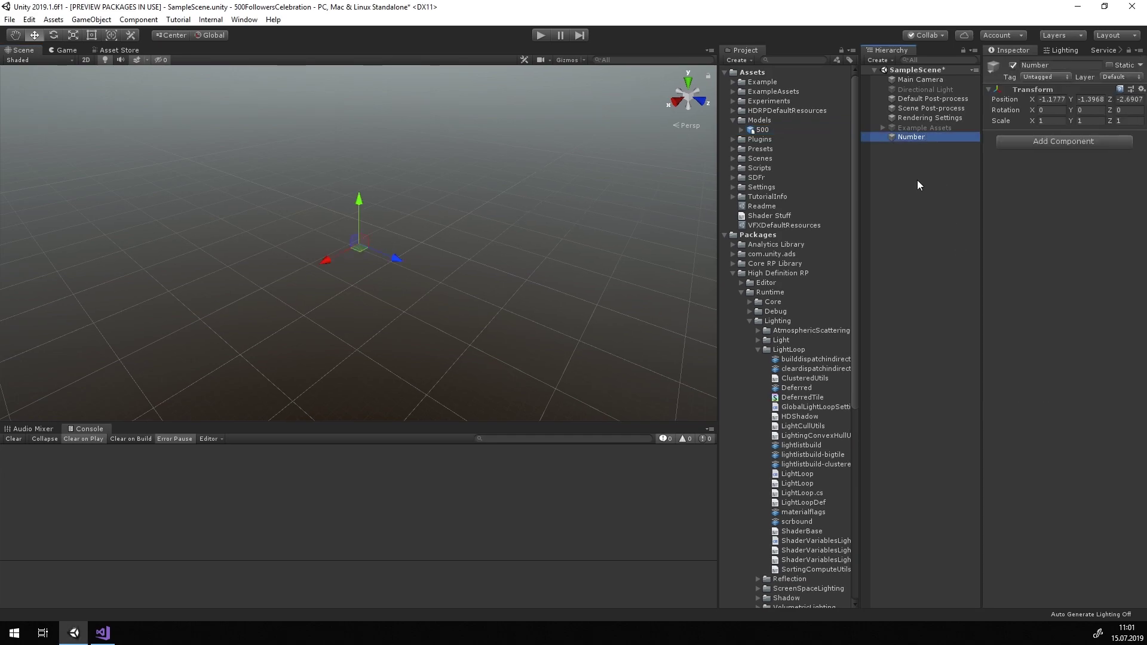
left_click_drag(759, 130, 904, 139)
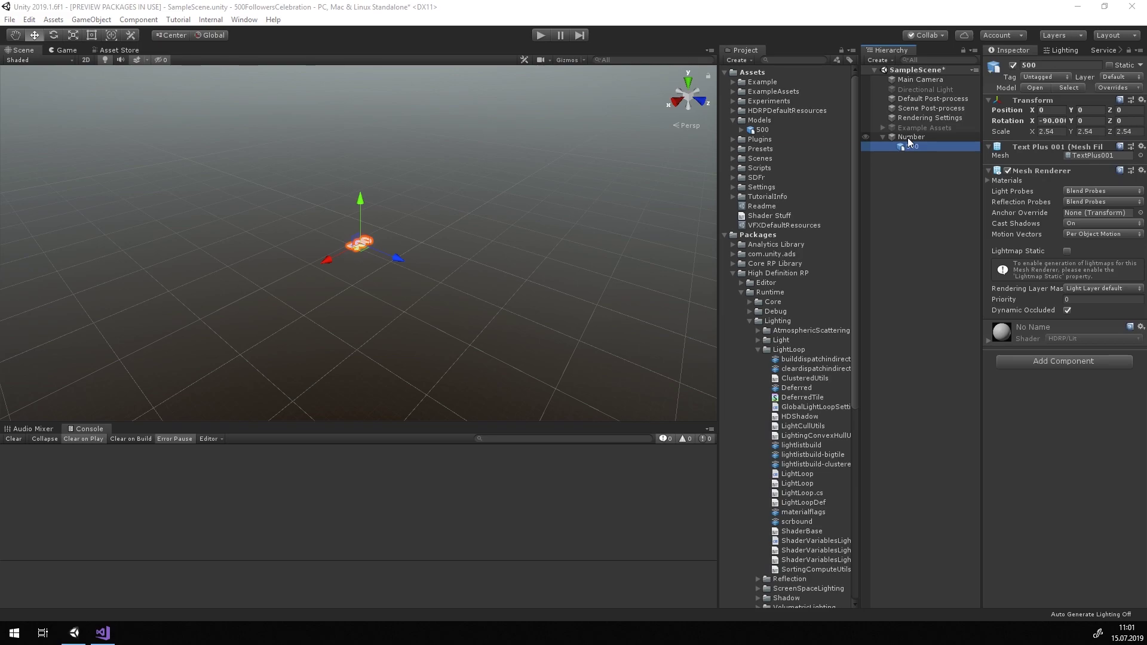
left_click(908, 137)
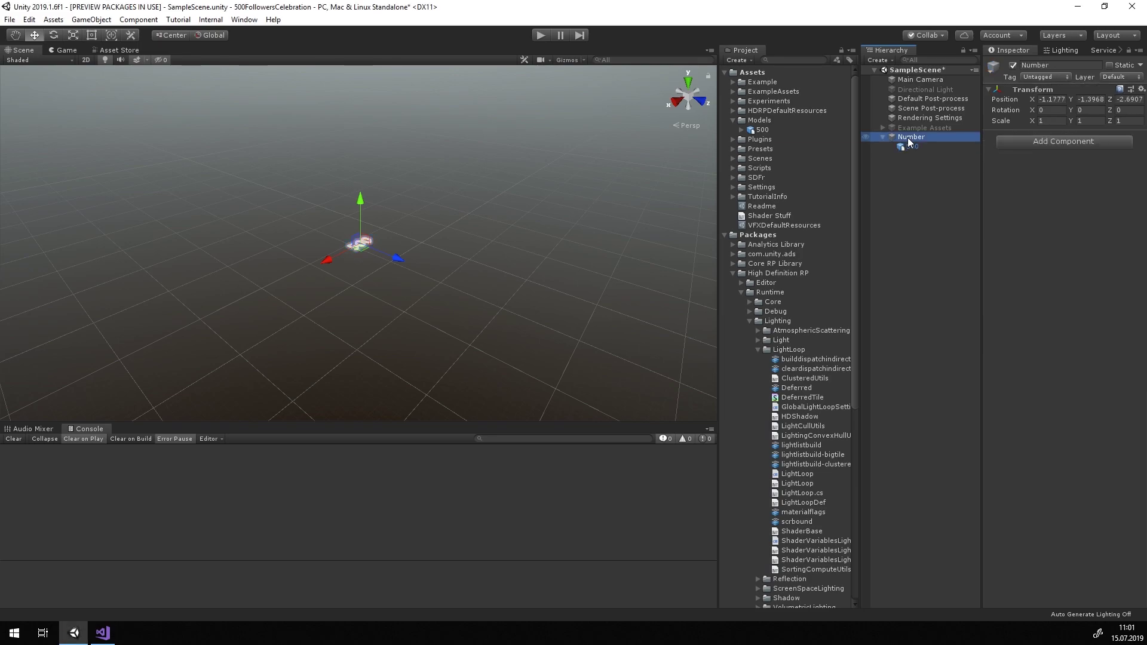
Step: Add an SDF Baker component to Number and encapsulate its bounds around the framed 500 model
left_click(1017, 145)
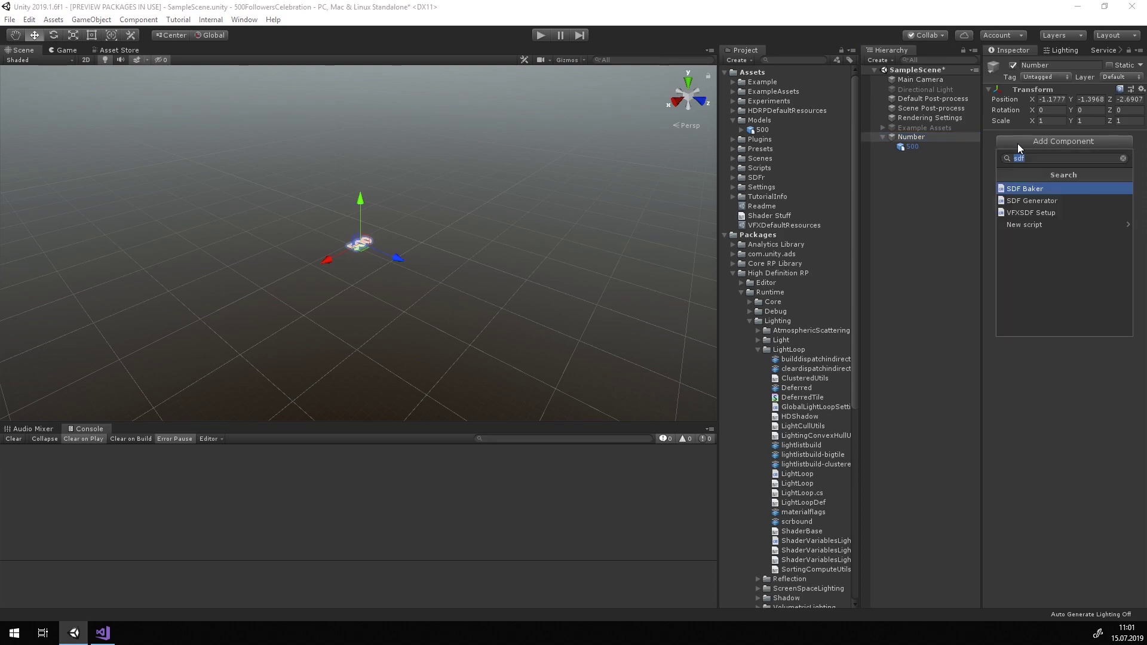
left_click(1044, 189)
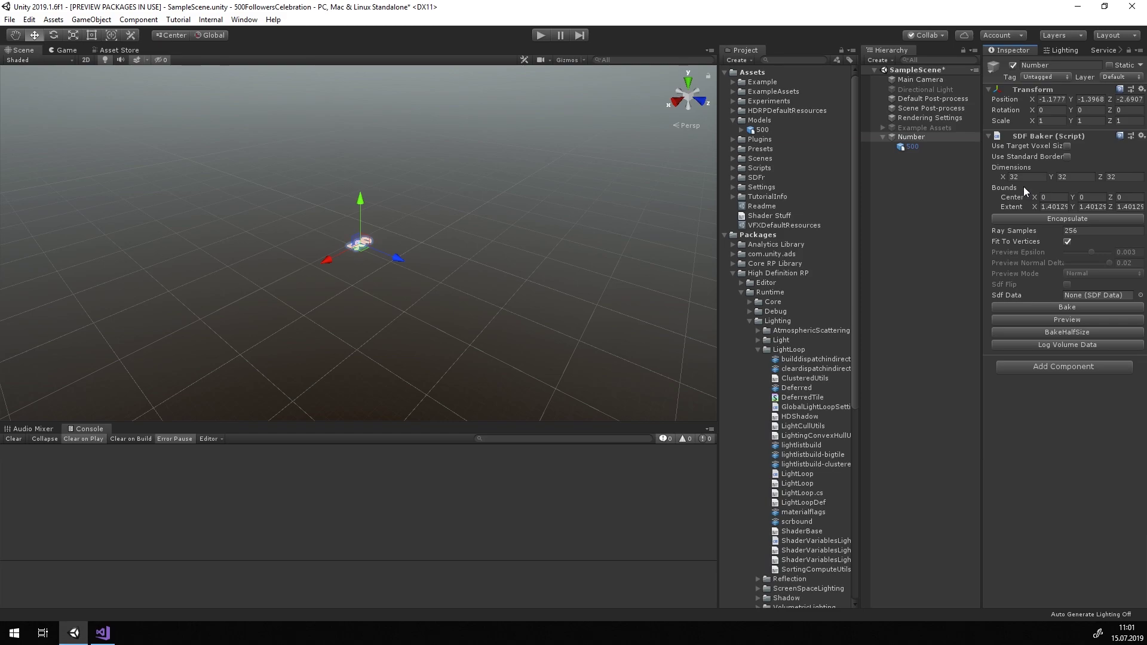
middle_click_drag(347, 226, 370, 225)
scroll(379, 236, "up", 8)
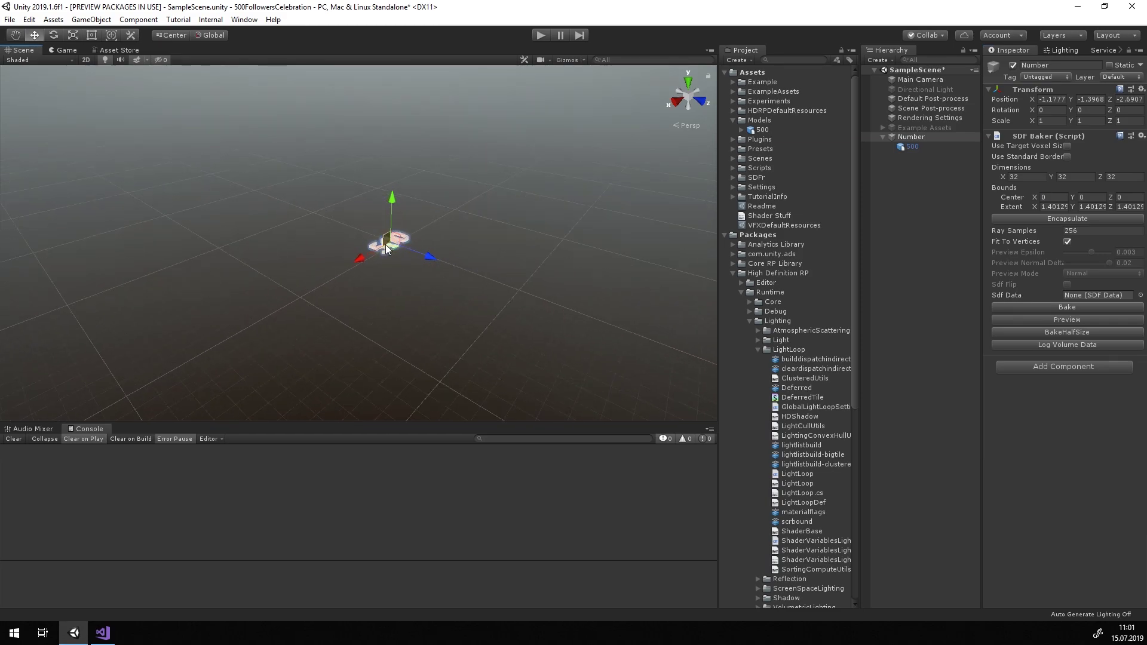
scroll(386, 246, "up", 8)
scroll(478, 177, "down", 3)
middle_click_drag(500, 145, 424, 177)
scroll(424, 178, "down", 3)
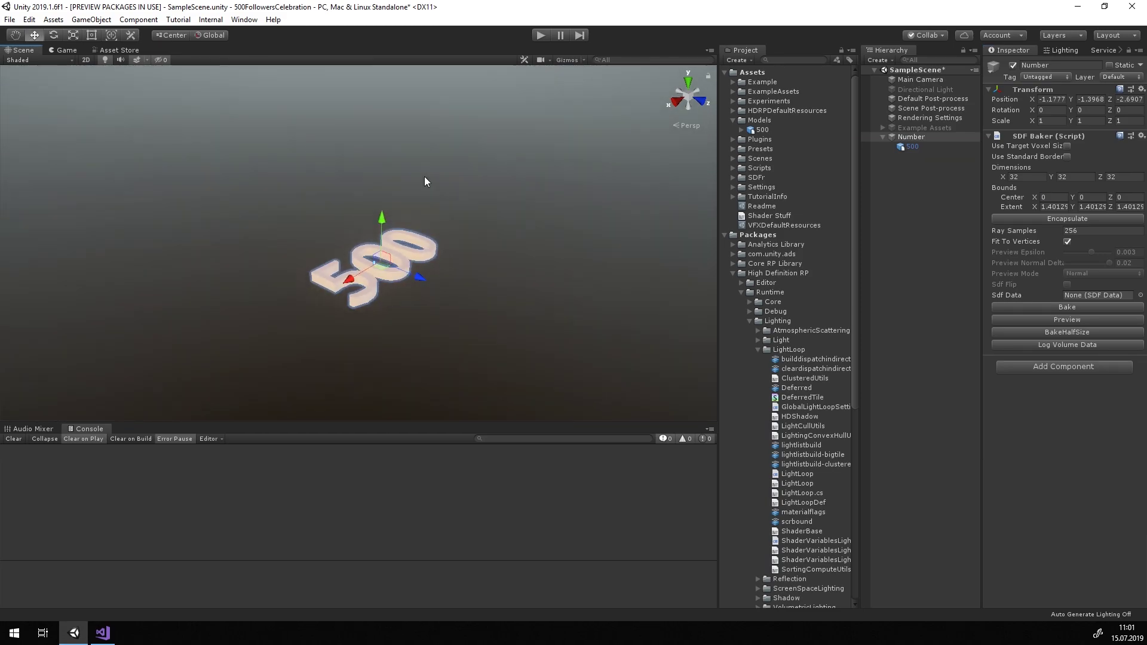
left_click(1063, 218)
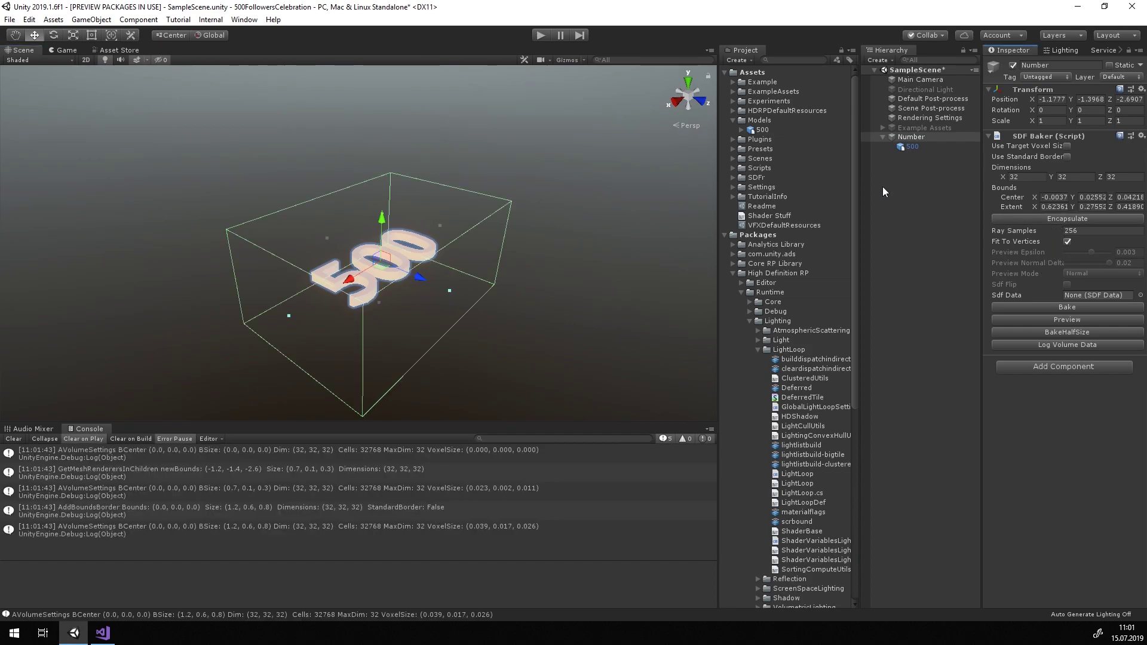
Step: Bake the SDF and save the data into a newly created SDF folder
left_click(1050, 307)
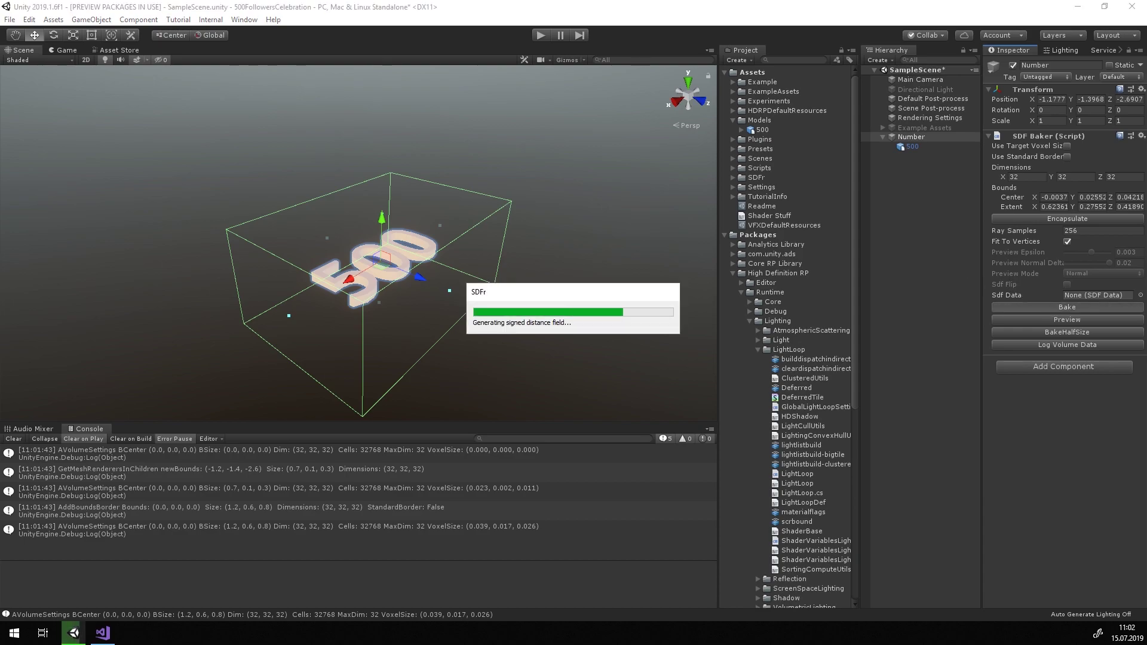
right_click(339, 291)
mouse_move(339, 543)
left_click(389, 279)
type("SDF")
key("Return")
double_click(166, 226)
left_click(470, 364)
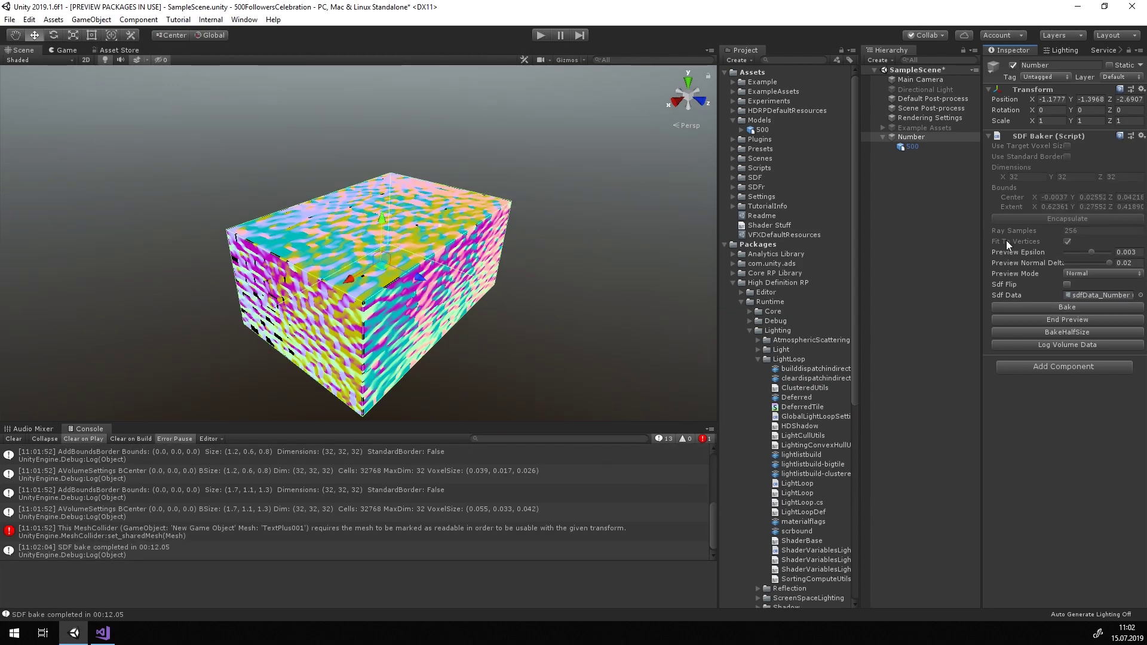
Step: End the preview, enable Read/Write on the 500 model's mesh, and reselect Number
left_click(1076, 319)
left_click(760, 129)
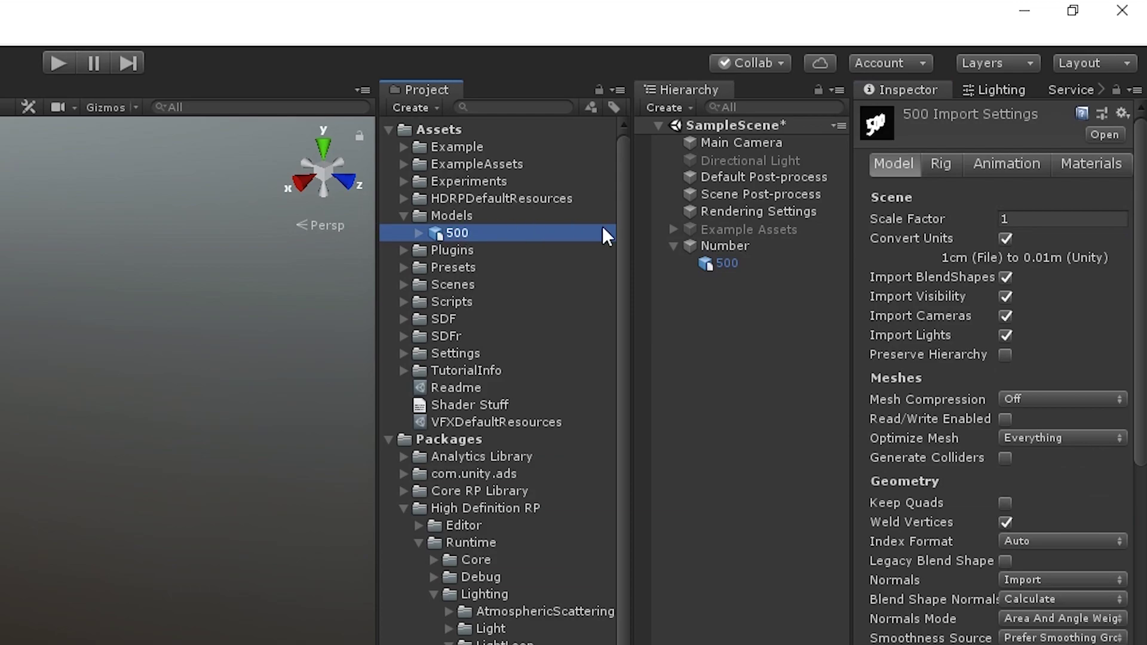
left_click(1005, 418)
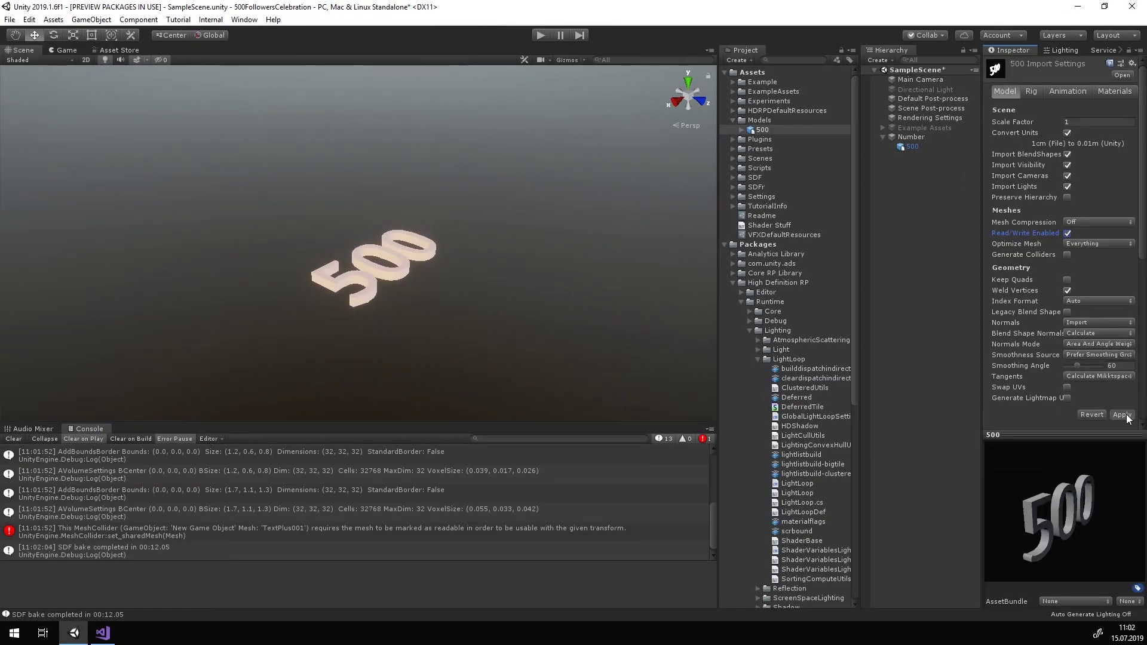
left_click(910, 146)
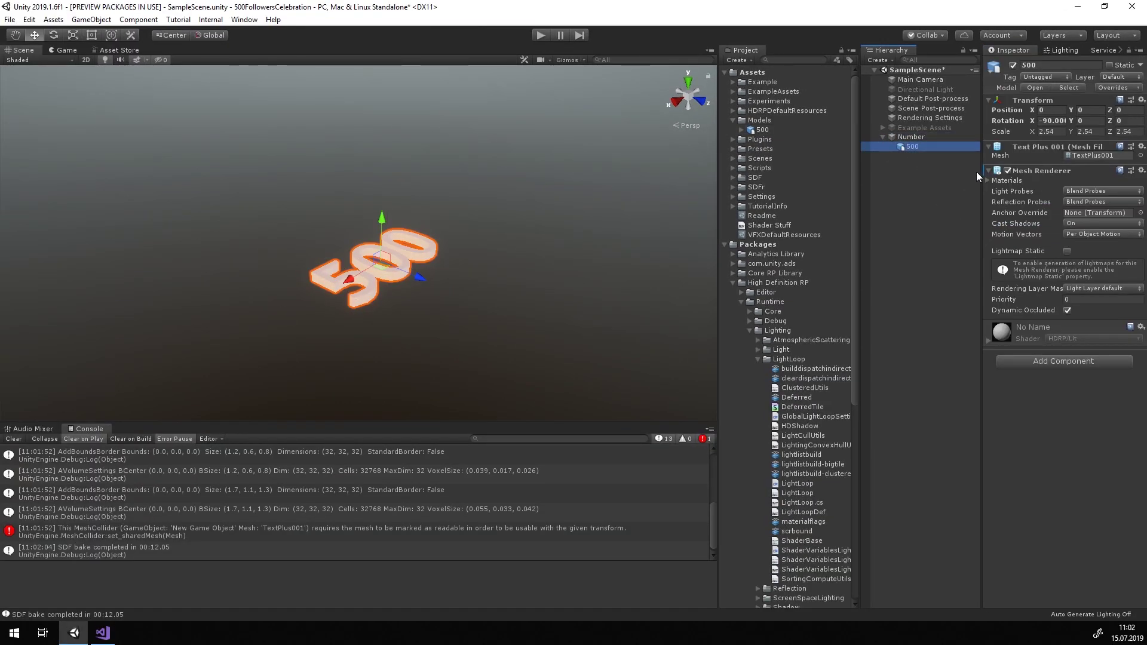
left_click(1007, 171)
left_click(1008, 171)
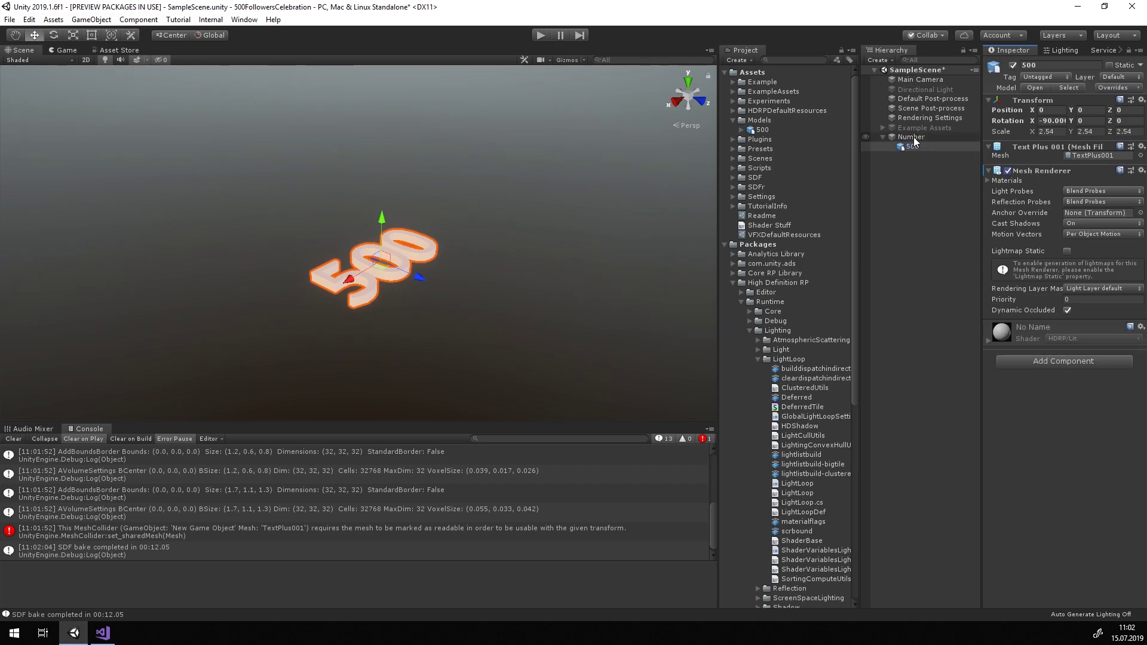
left_click(913, 137)
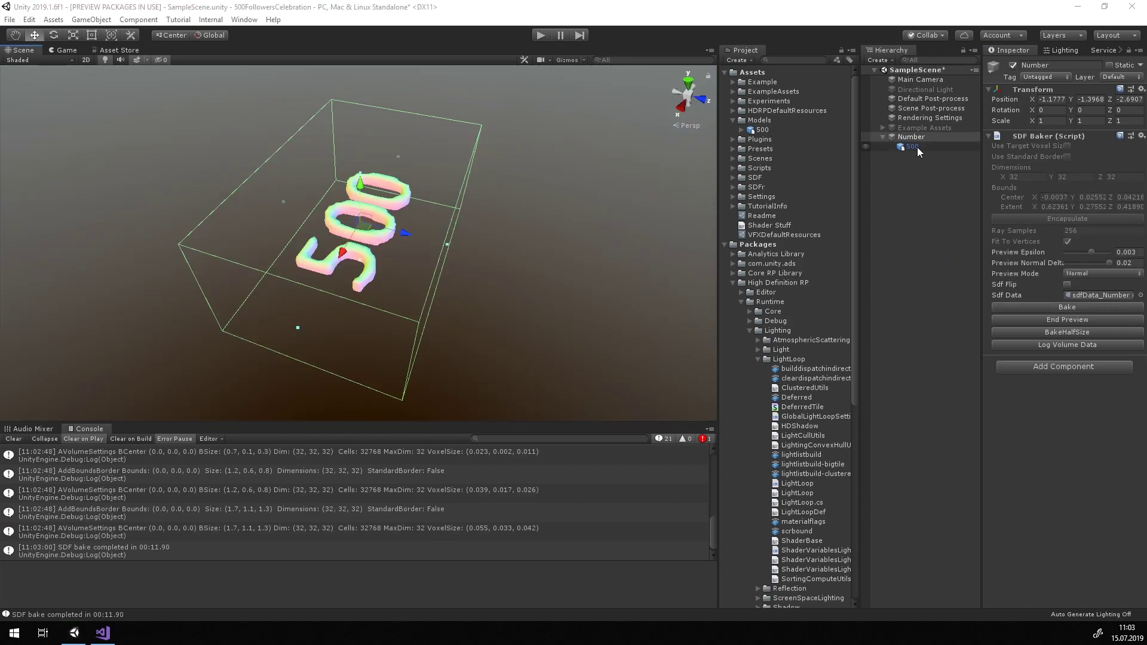
Step: Preview the re-baked SDF on Number to check the 500 shape, then end the preview
left_click(916, 147)
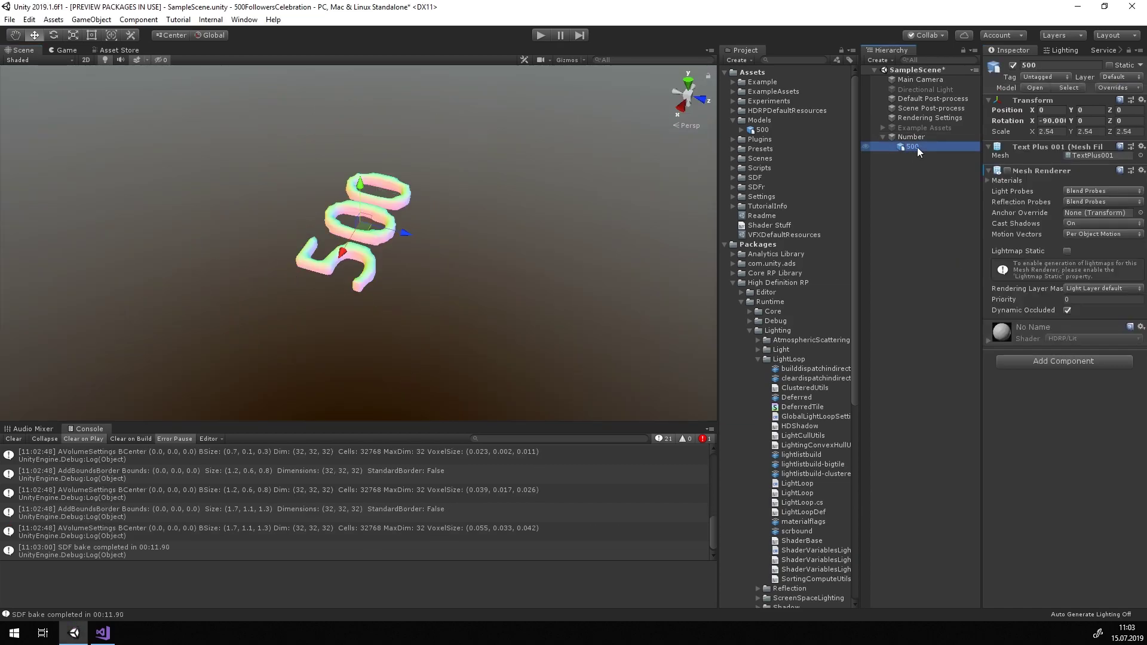
left_click(917, 141)
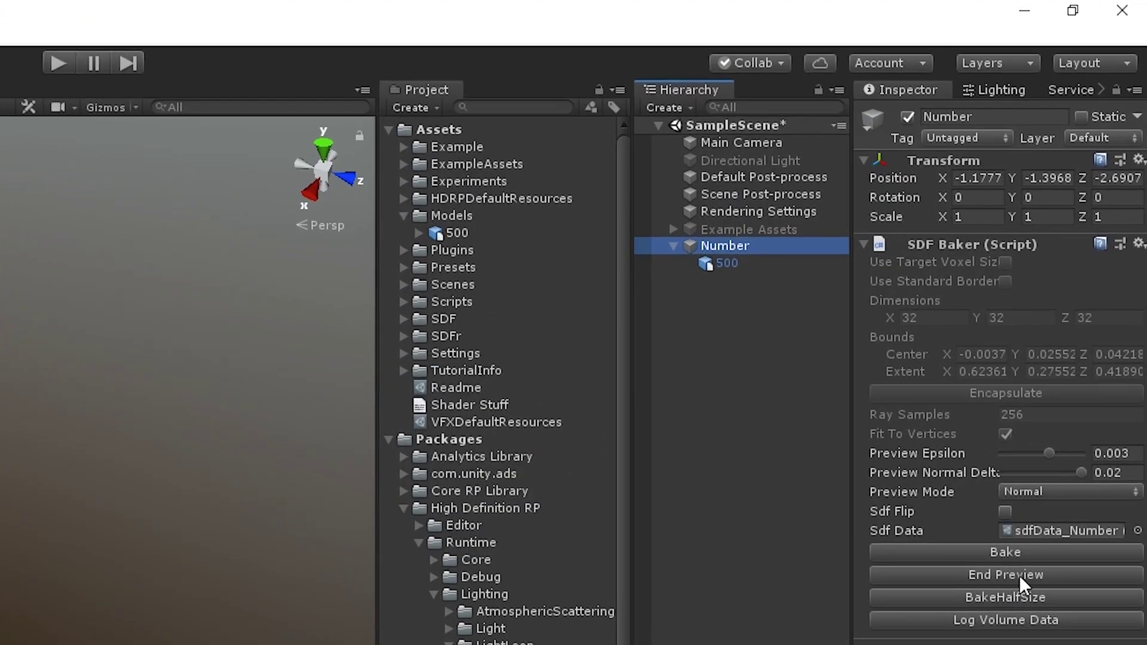
left_click(1073, 319)
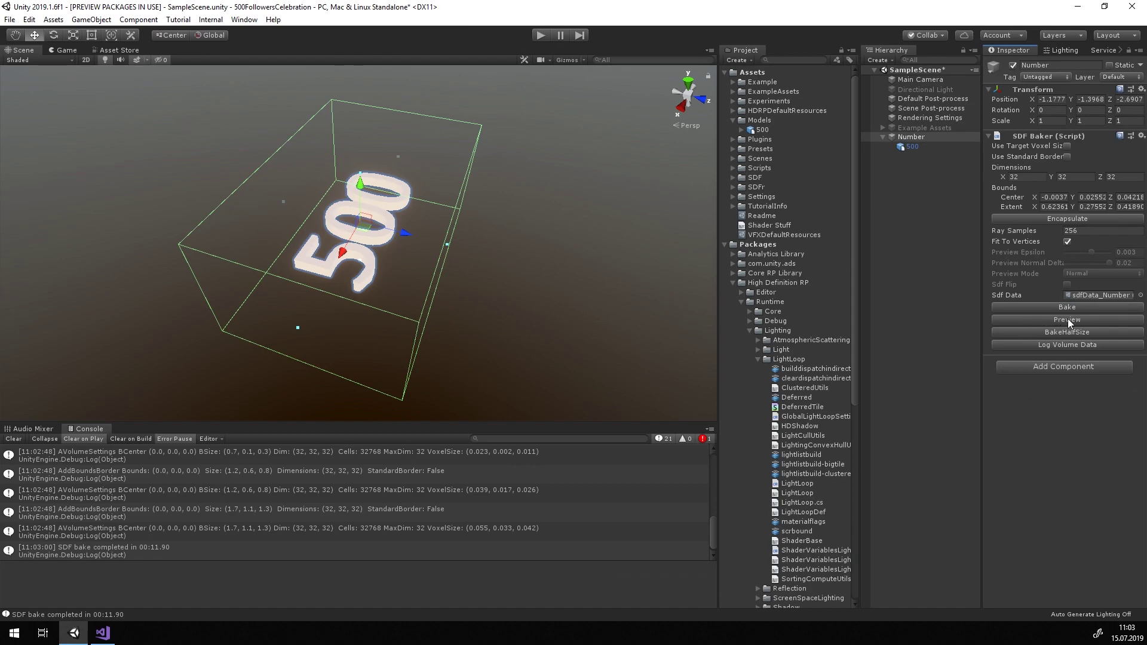
left_click(1067, 320)
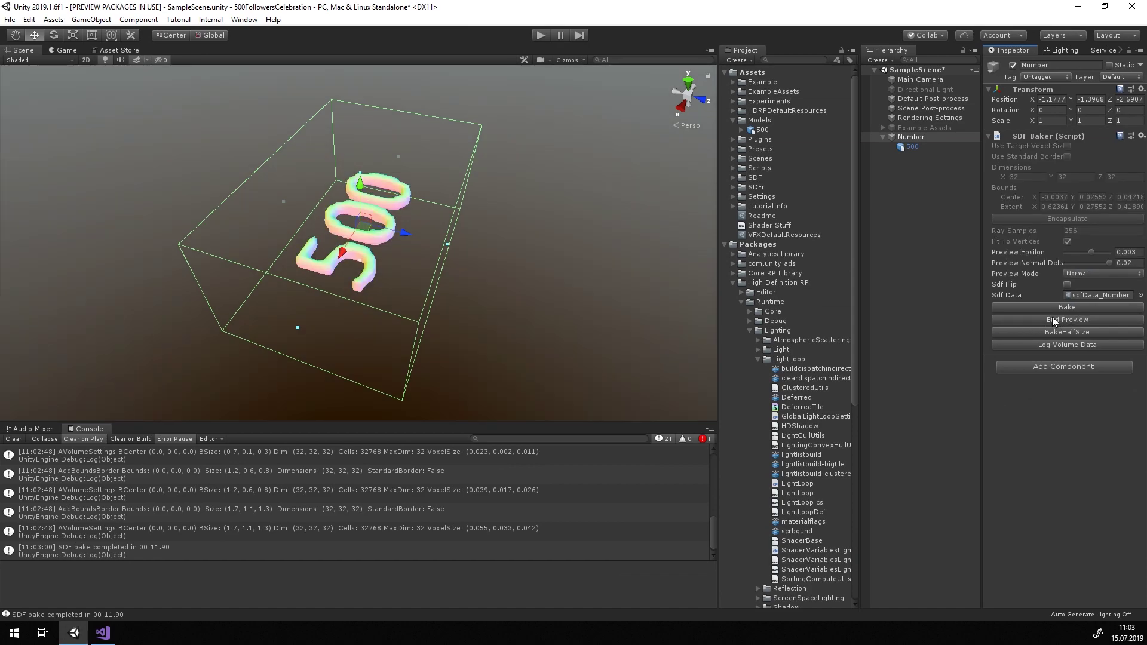
left_click(1052, 319)
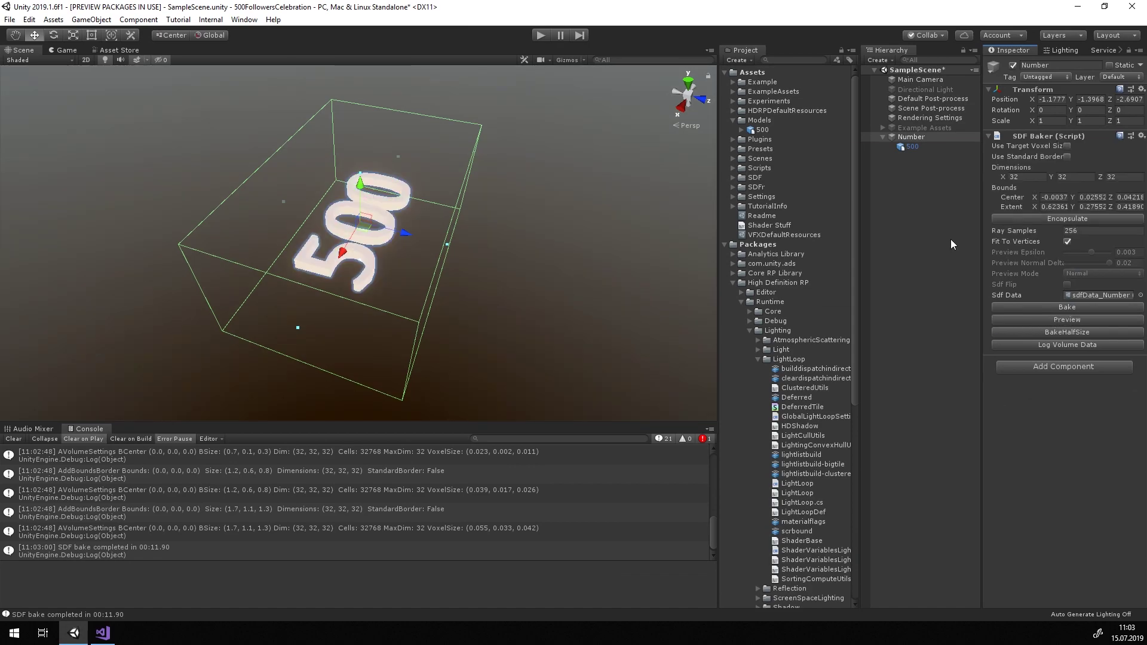
Step: Disable the 500 child's Mesh Renderer and clear the selection
left_click(910, 148)
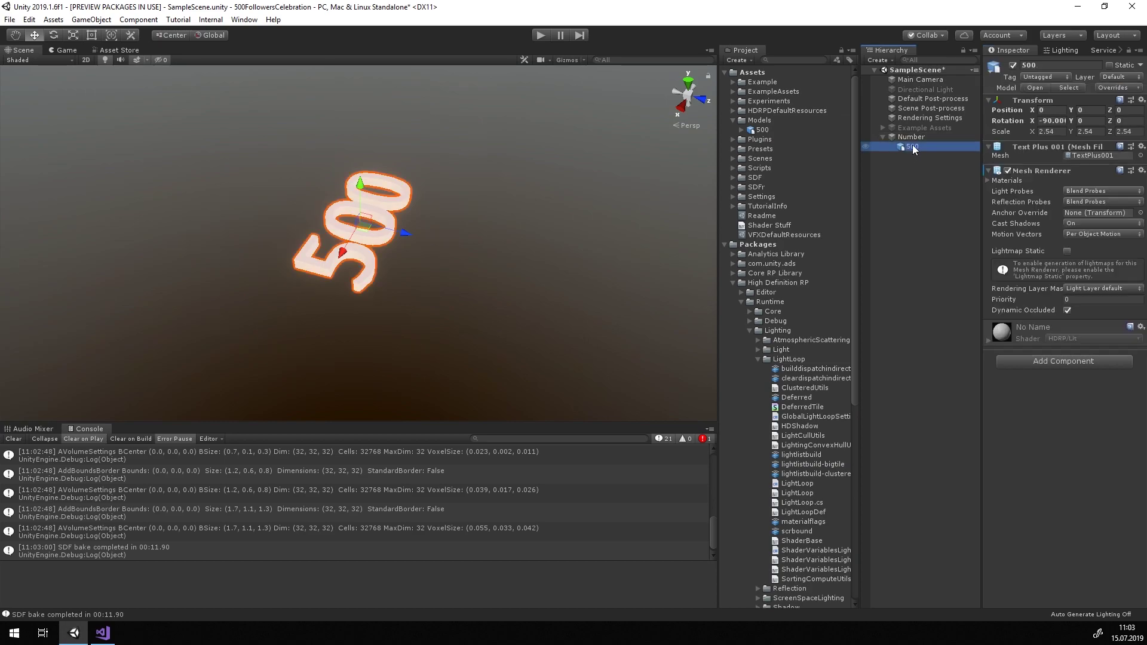
left_click(1008, 170)
left_click(937, 220)
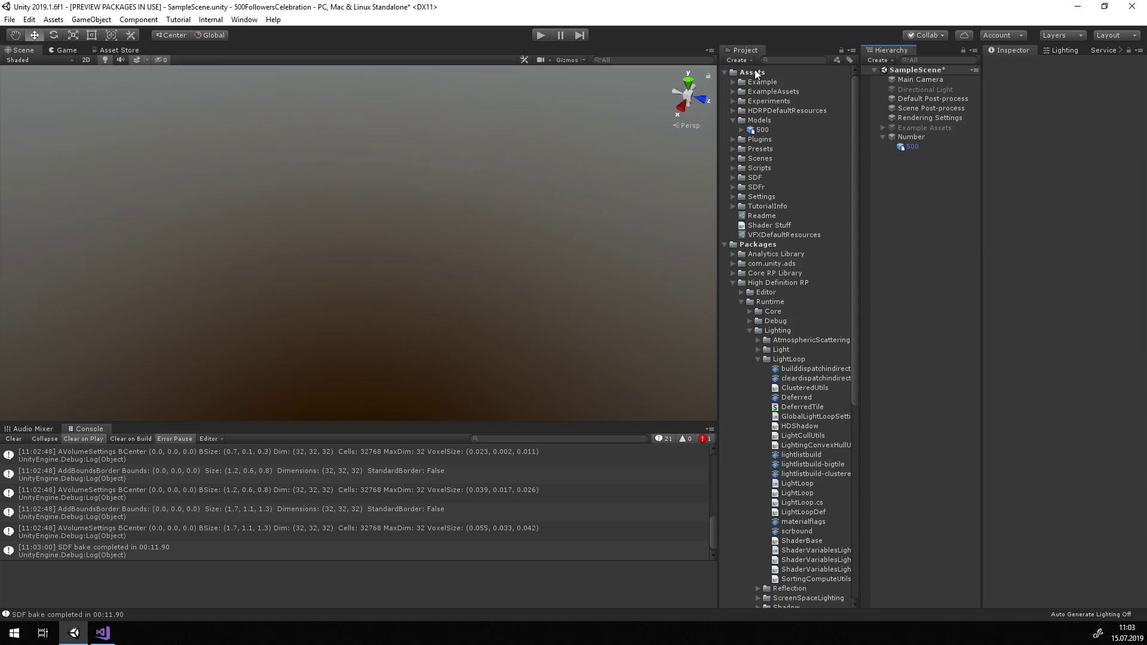
Step: Install the Visual Effect Graph package from the Package Manager
left_click(256, 22)
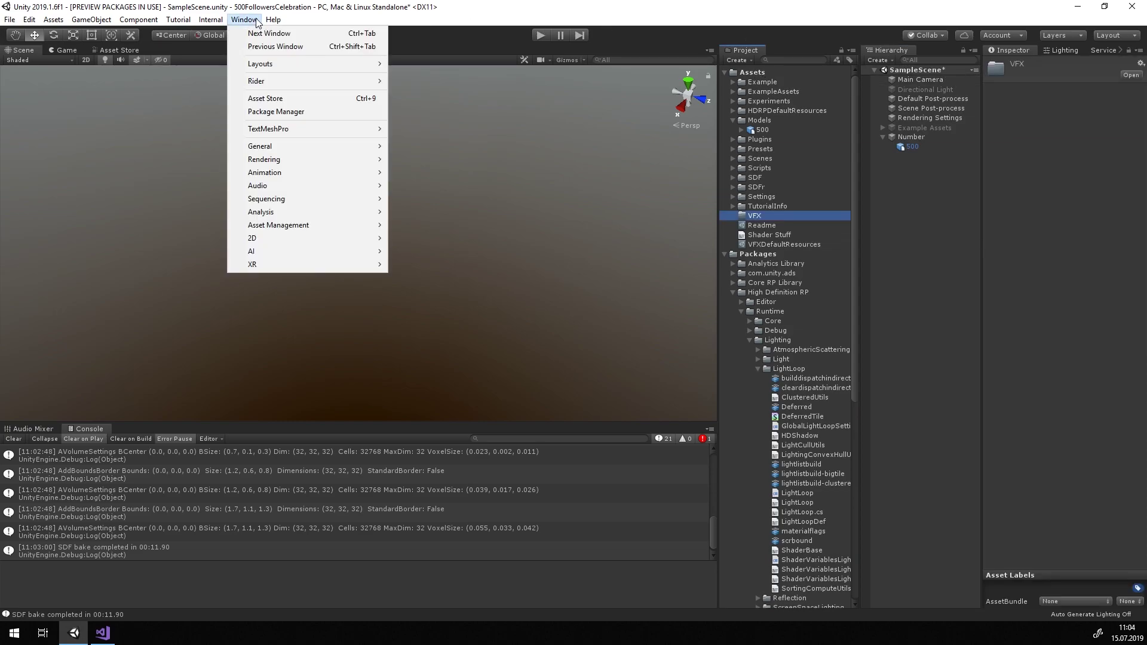
left_click(276, 111)
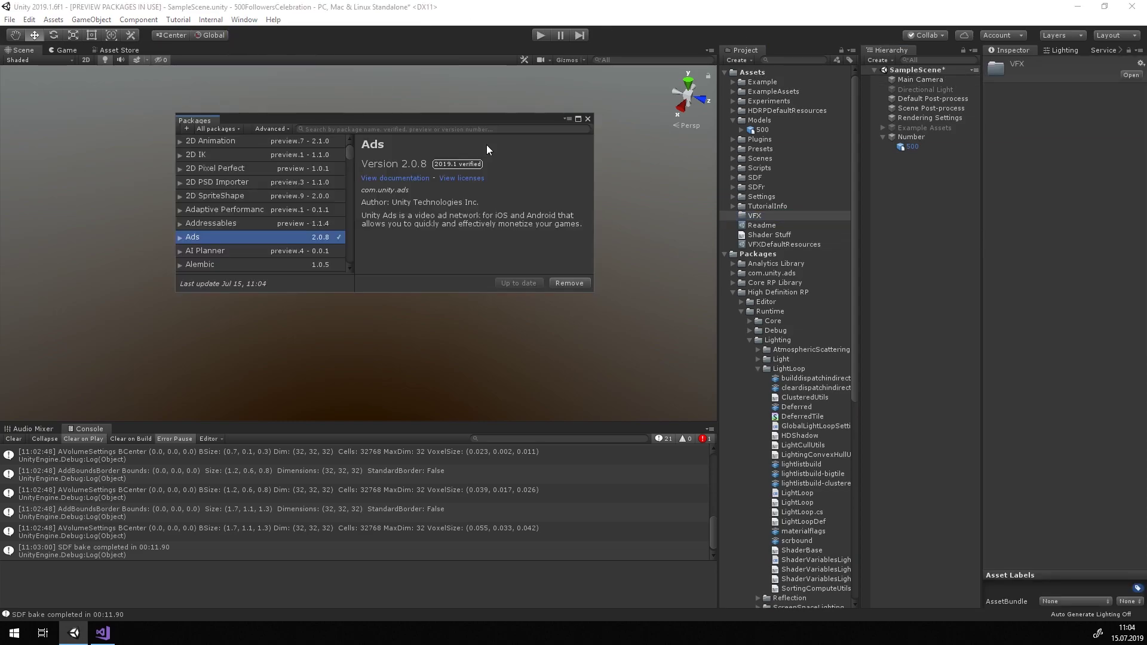
left_click(780, 229)
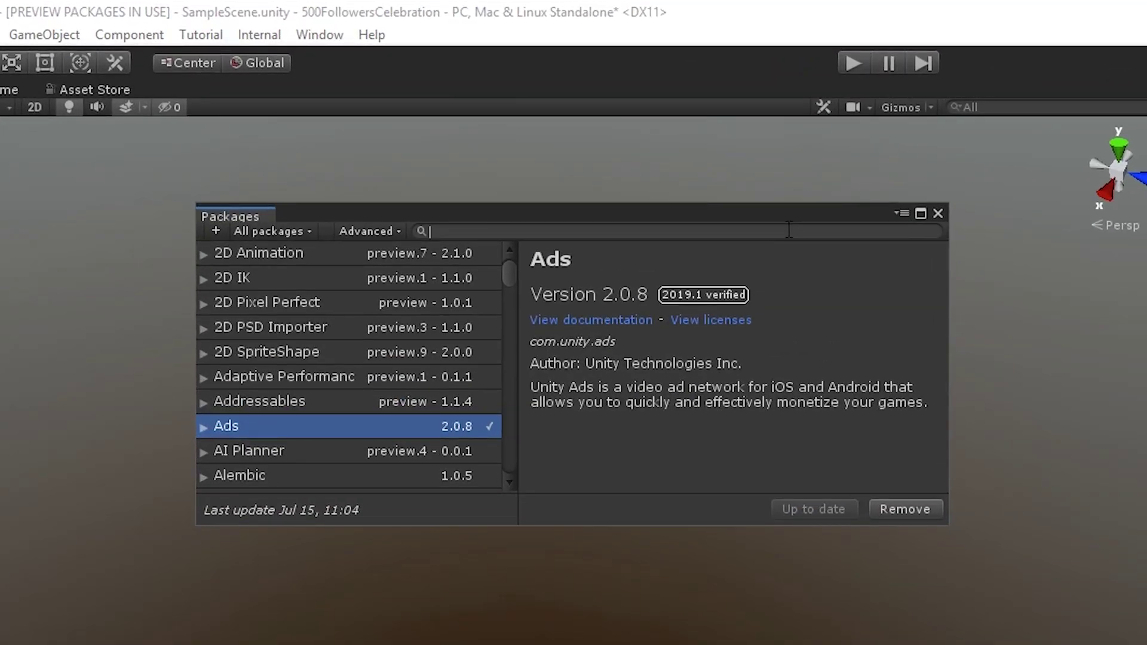
type("visual")
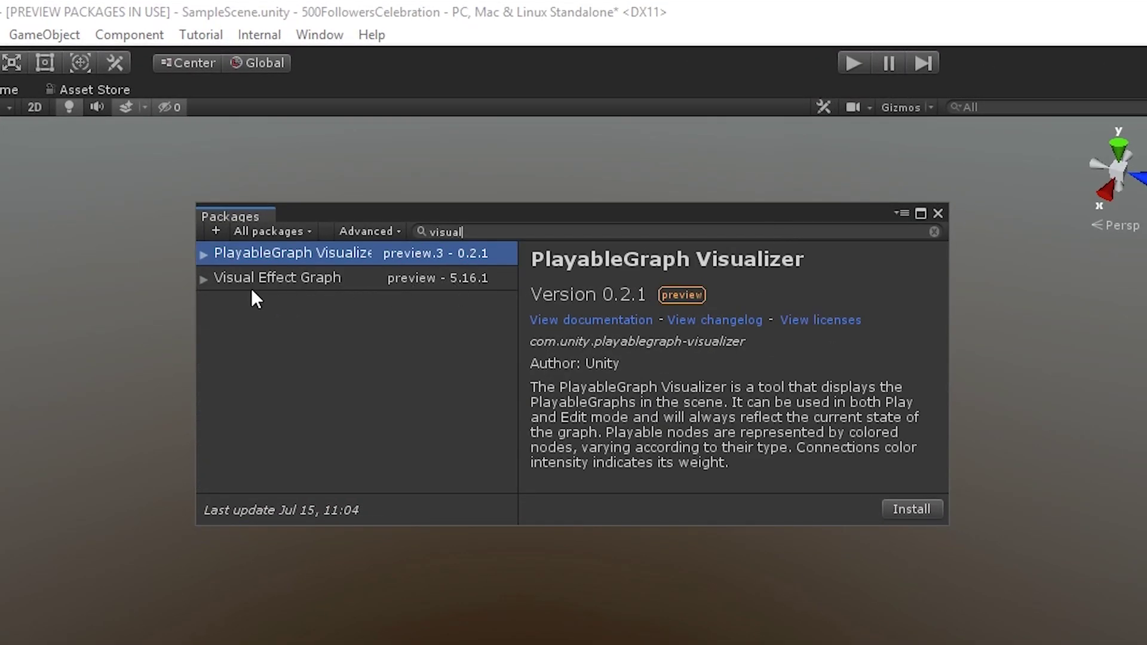
left_click(204, 278)
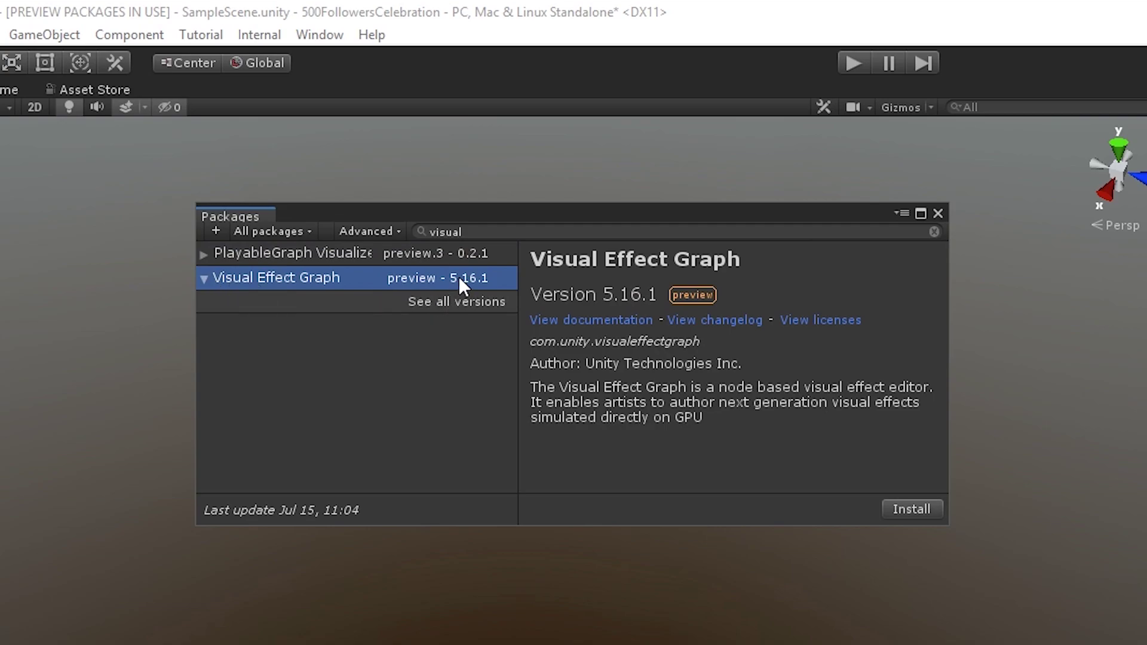
left_click(920, 509)
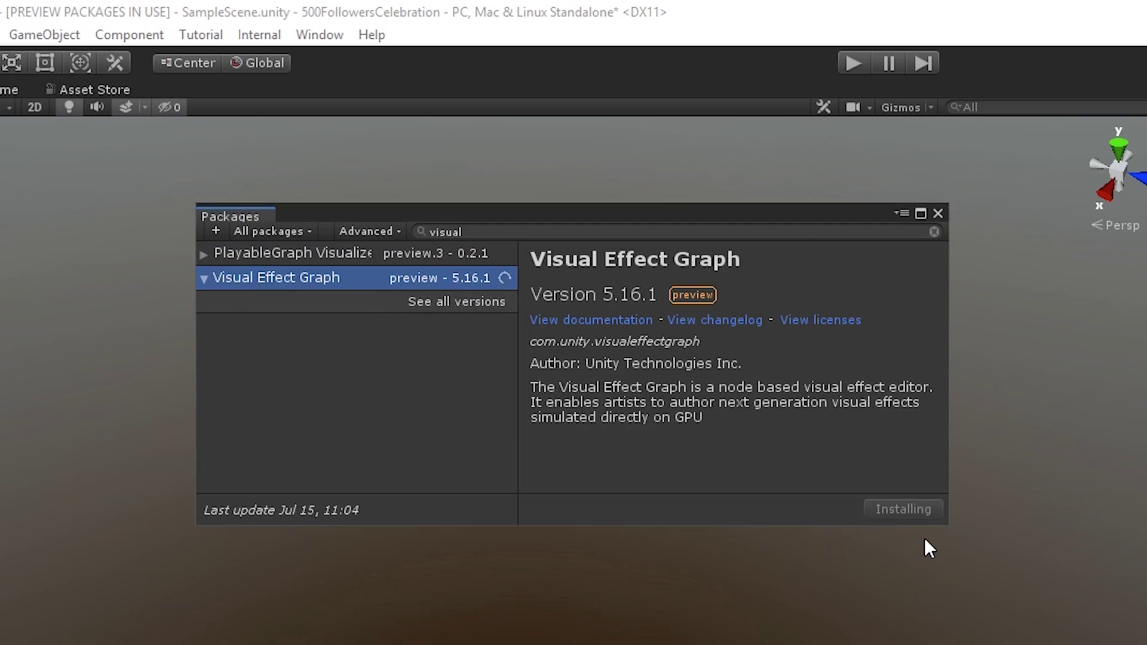
Step: Update the High Definition RP package to 5.16.1-preview
left_click(442, 232)
type("High")
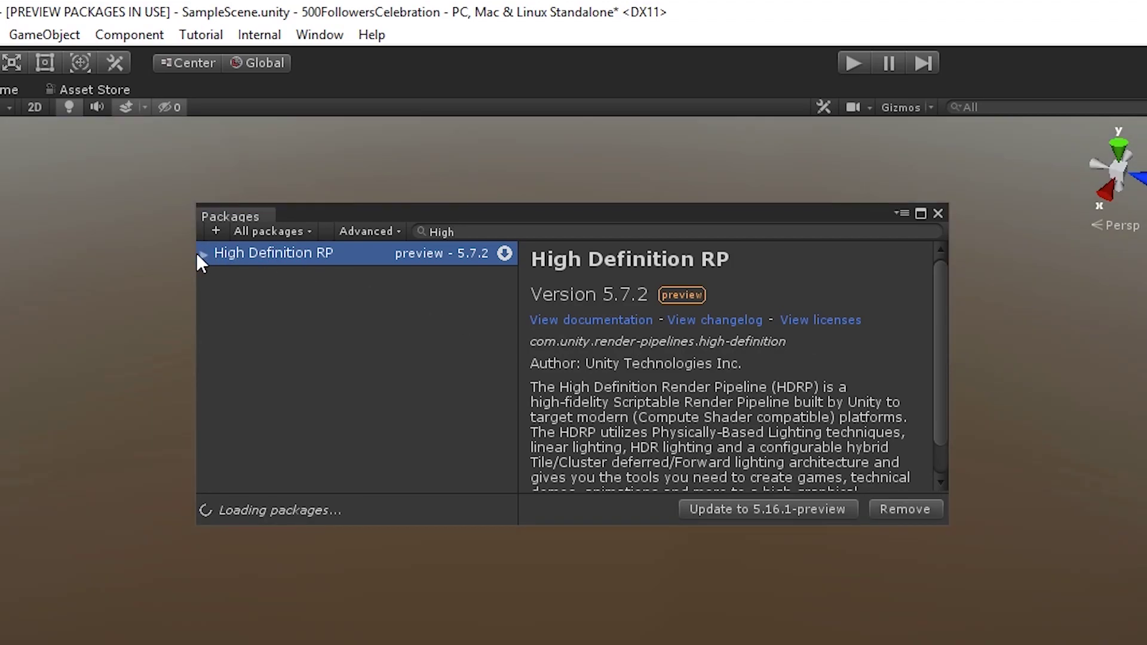
left_click(201, 254)
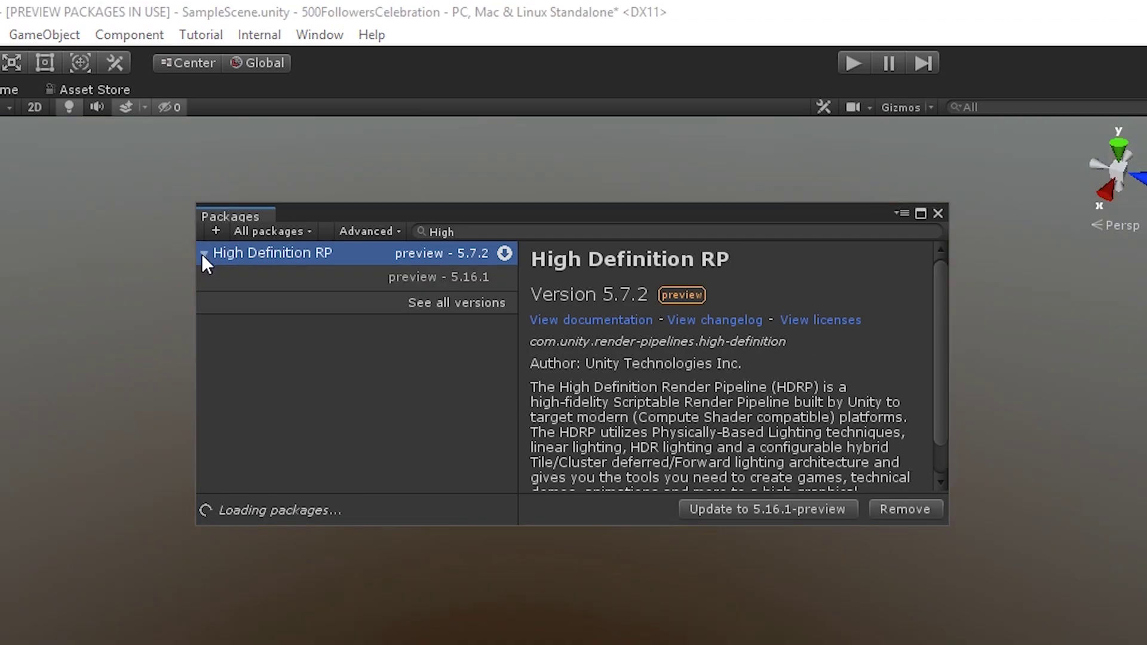
left_click(811, 509)
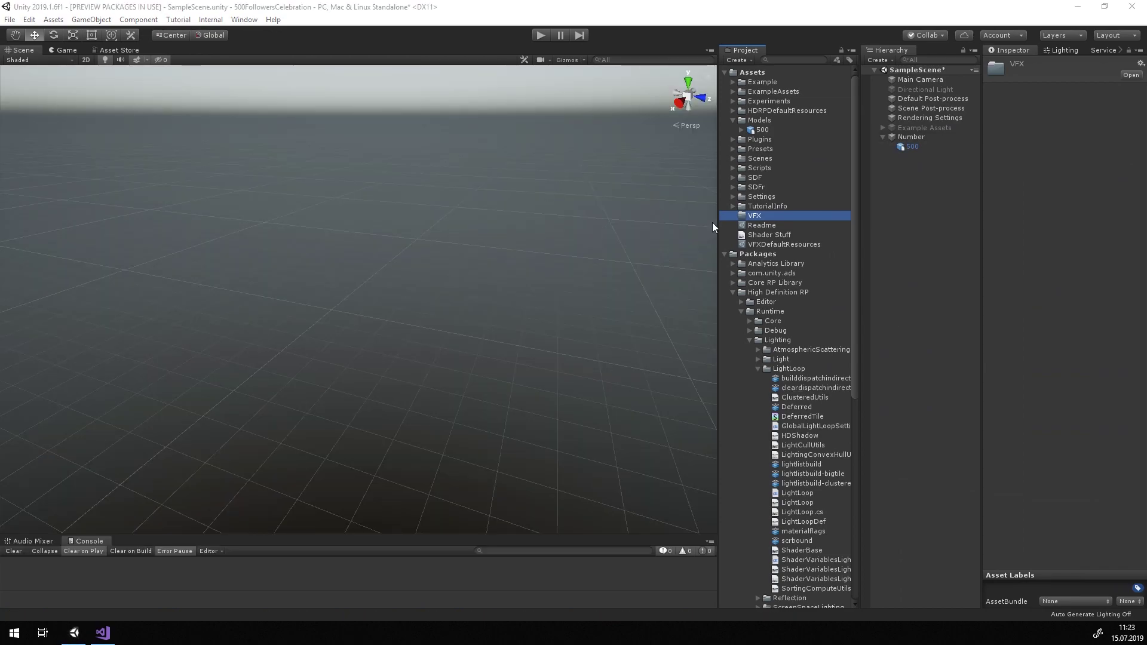
Step: Create a Visual Effect Graph asset named 'AwesomeEffect' in the VFX folder and place it in the scene
right_click(761, 216)
mouse_move(794, 224)
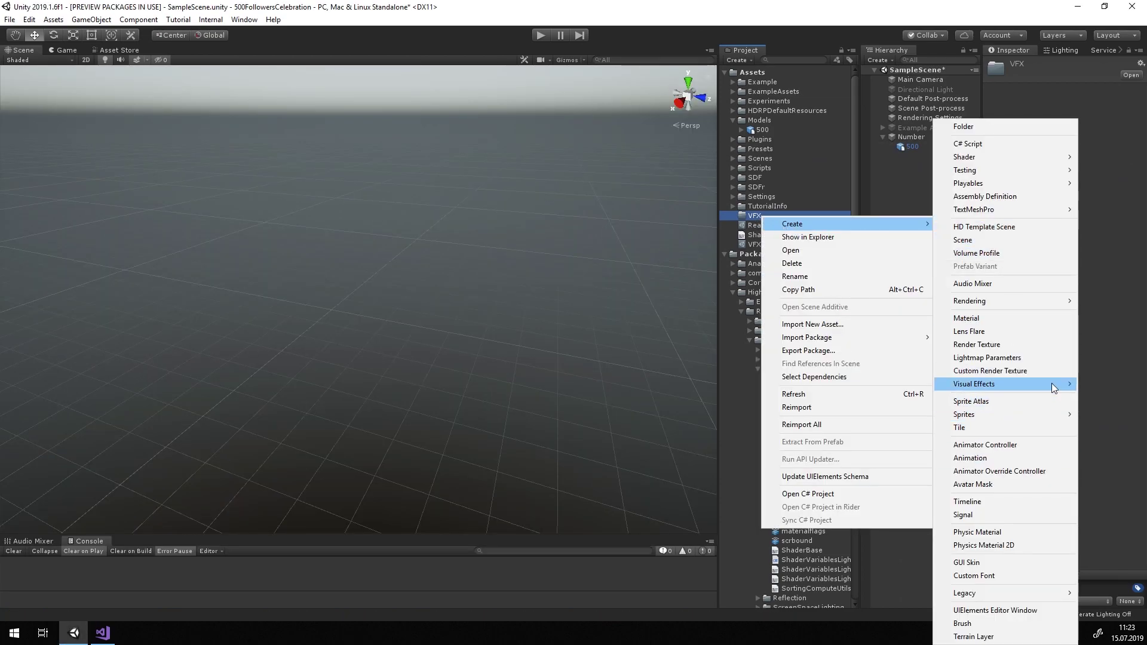
mouse_move(1051, 385)
left_click(888, 382)
type("AwesomeEffect")
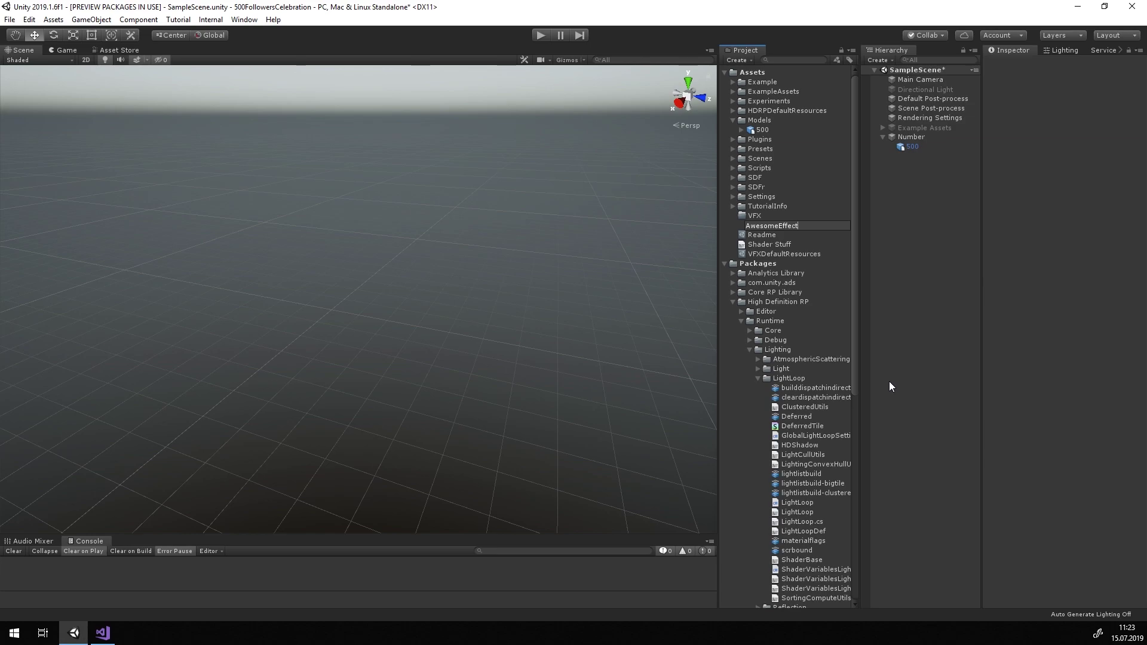
key("Return")
left_click_drag(775, 225, 915, 159)
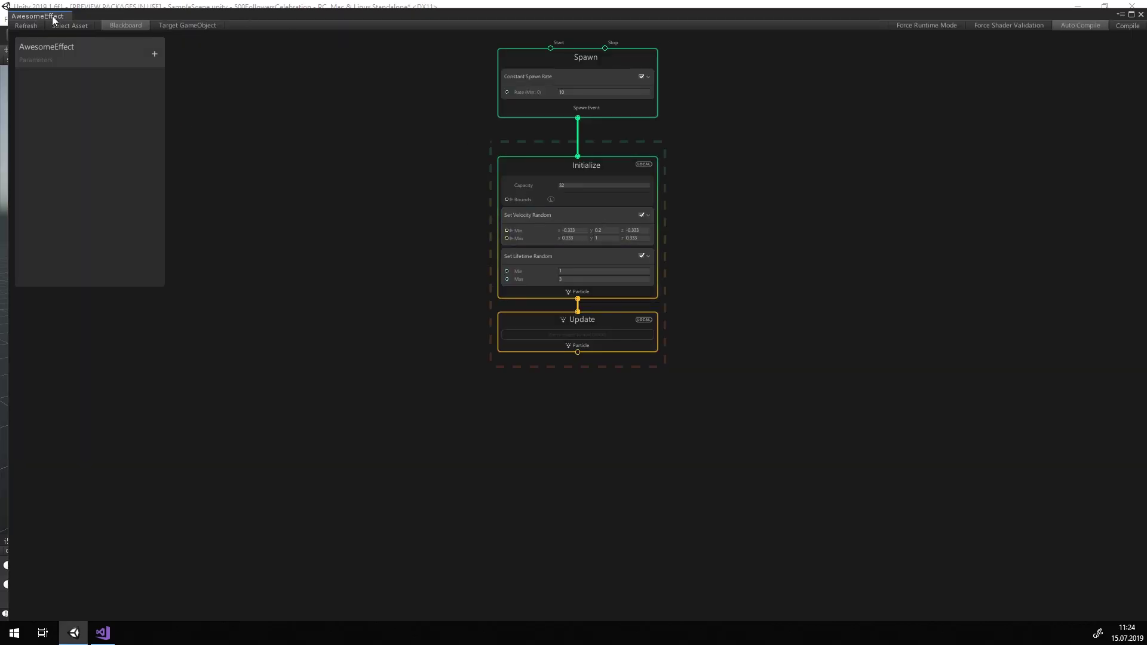
Step: Dock the graph editor left of the Scene view, widen it, and frame all nodes
left_click_drag(52, 16, 1, 201)
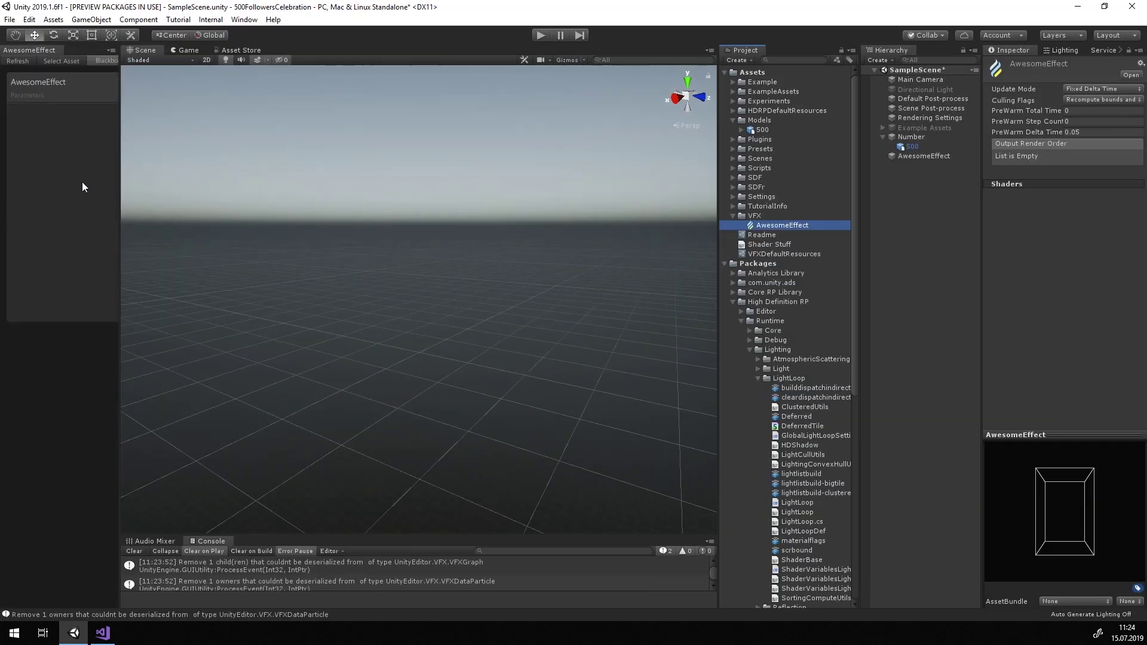
left_click_drag(26, 51, 137, 178)
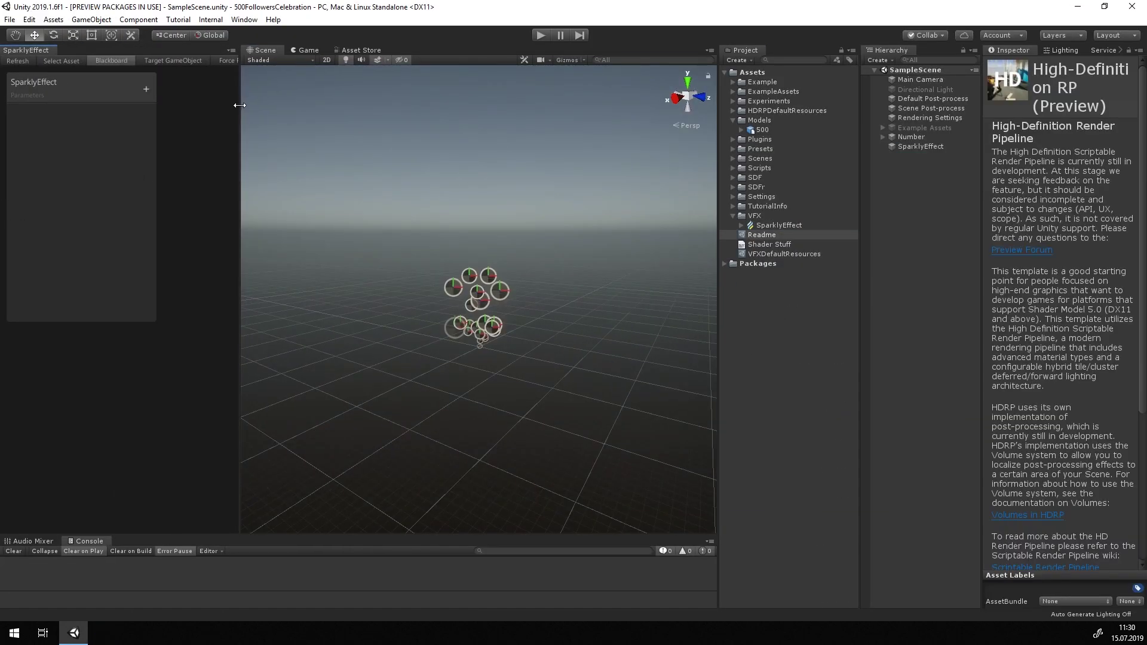
left_click_drag(238, 107, 543, 119)
middle_click_drag(493, 208, 262, 234)
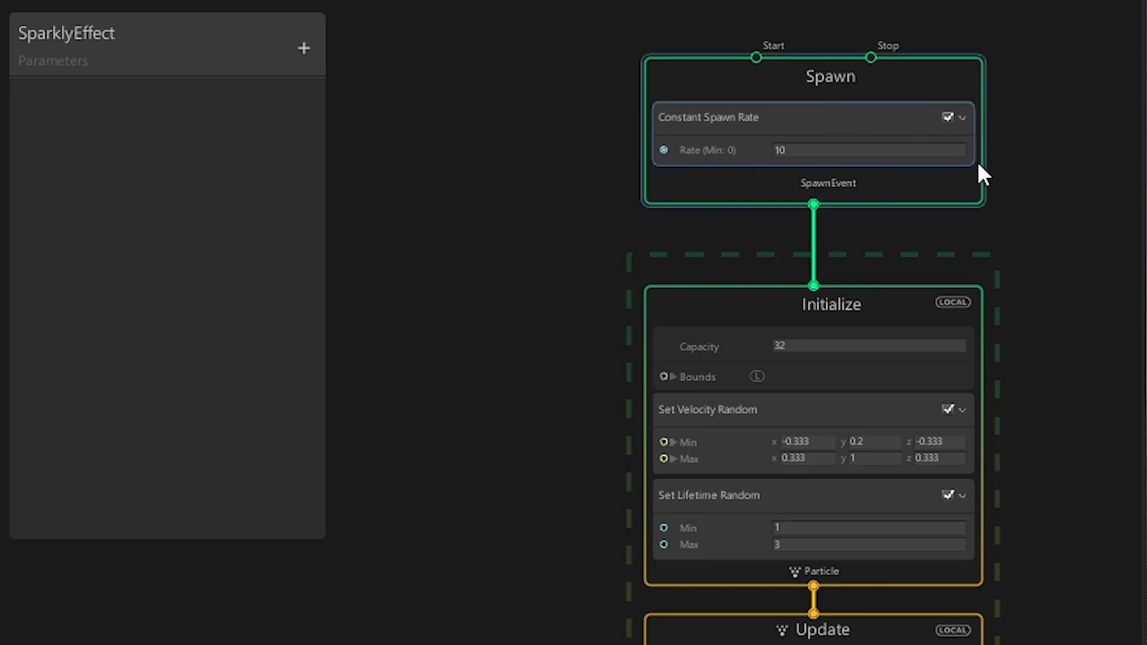
Step: Set the Spawn context's Constant Spawn Rate to 20, then review the Initialize and output contexts
middle_click_drag(1058, 209, 1100, 474)
scroll(1009, 546, "up", 3)
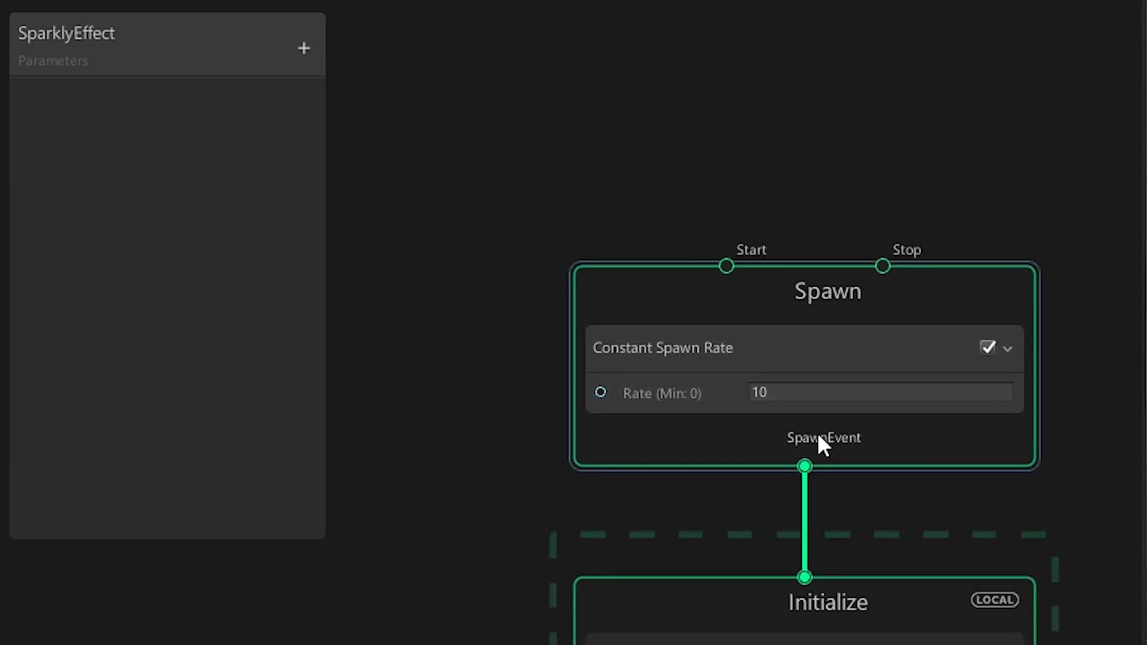
left_click(856, 392)
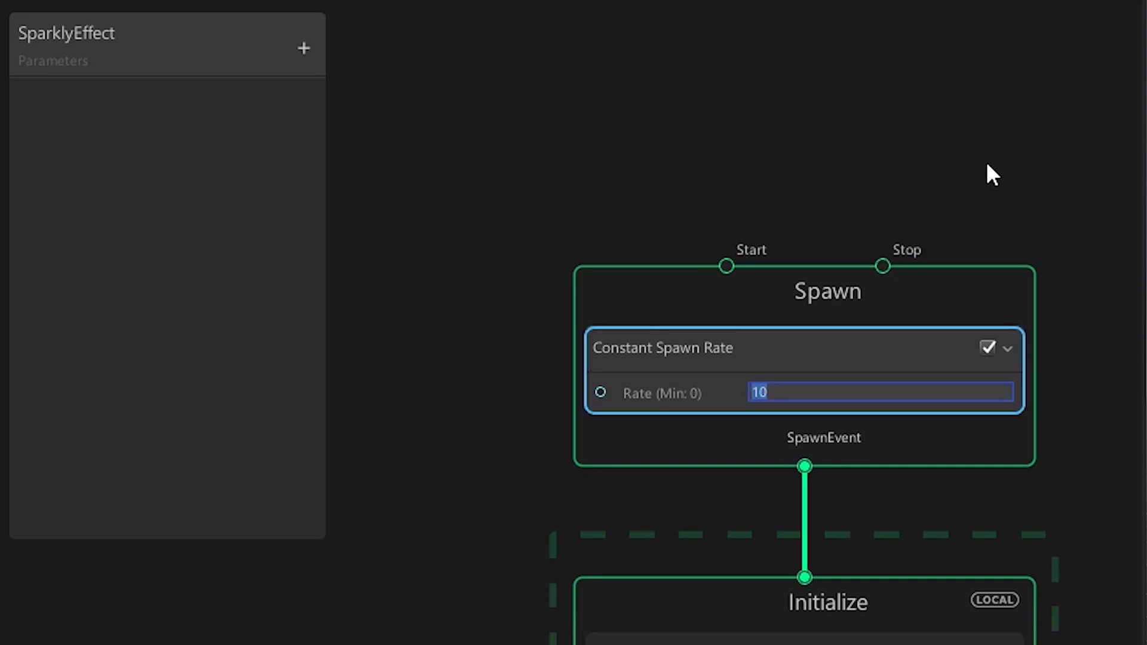
type("20")
scroll(1077, 494, "down", 5)
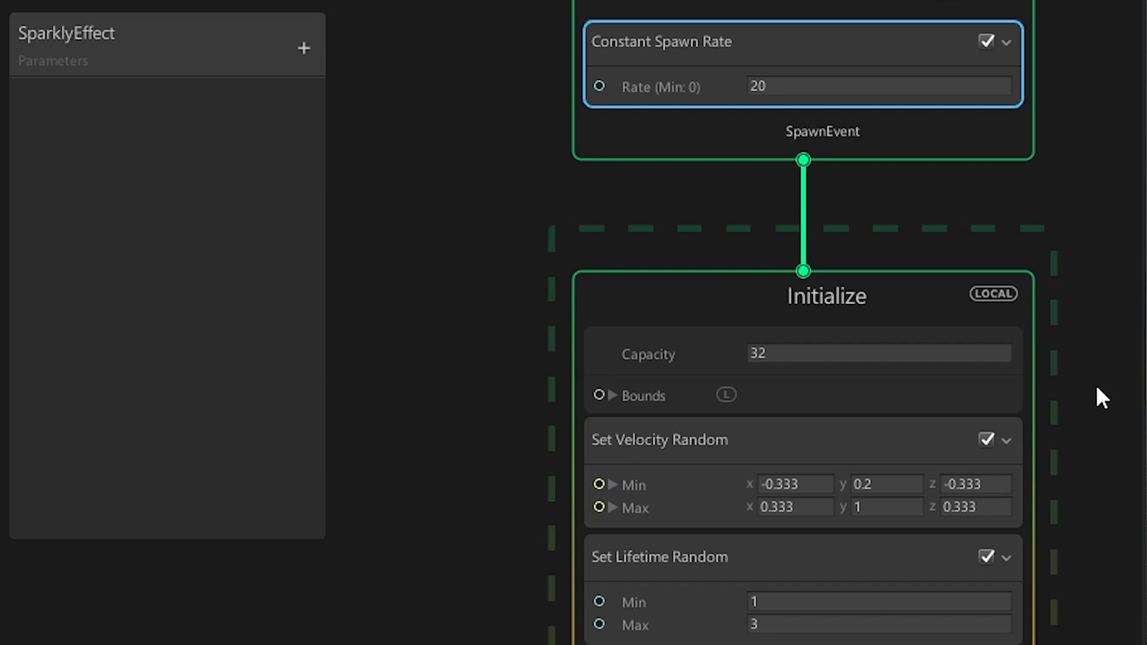
left_click(939, 382)
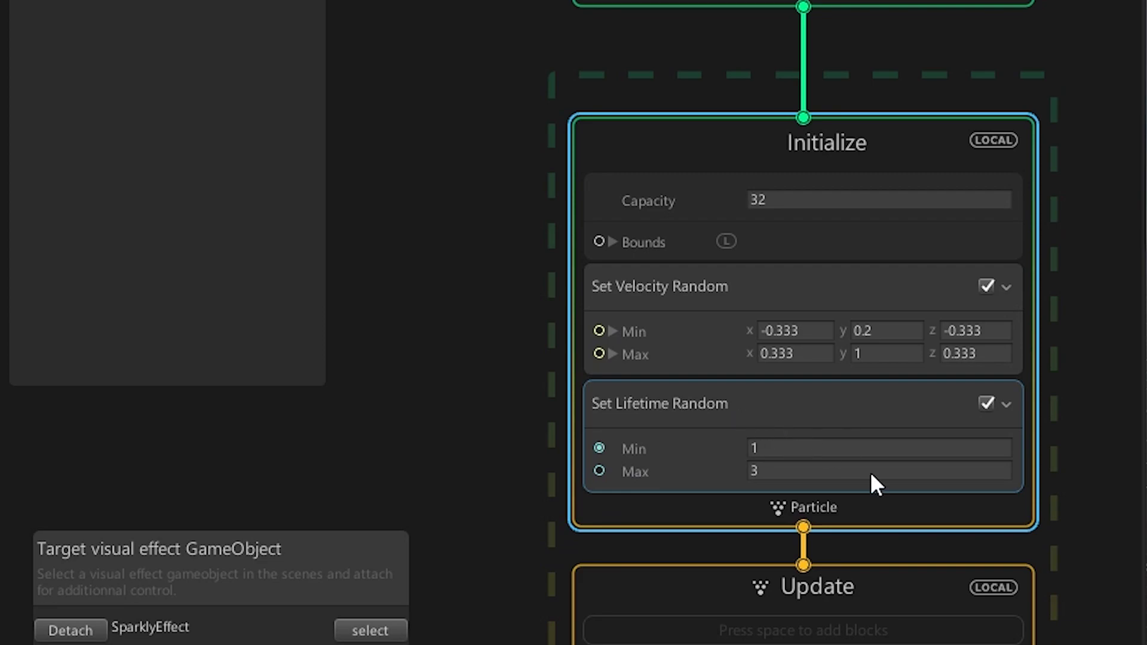
middle_click_drag(1087, 644, 1097, 161)
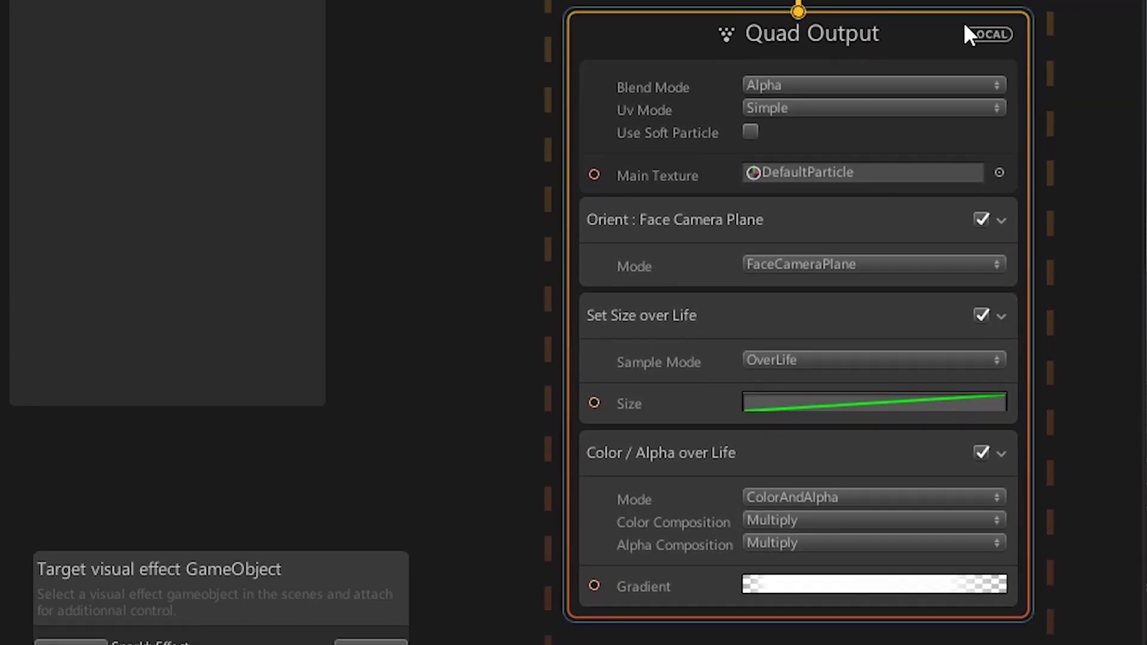
left_click(914, 24)
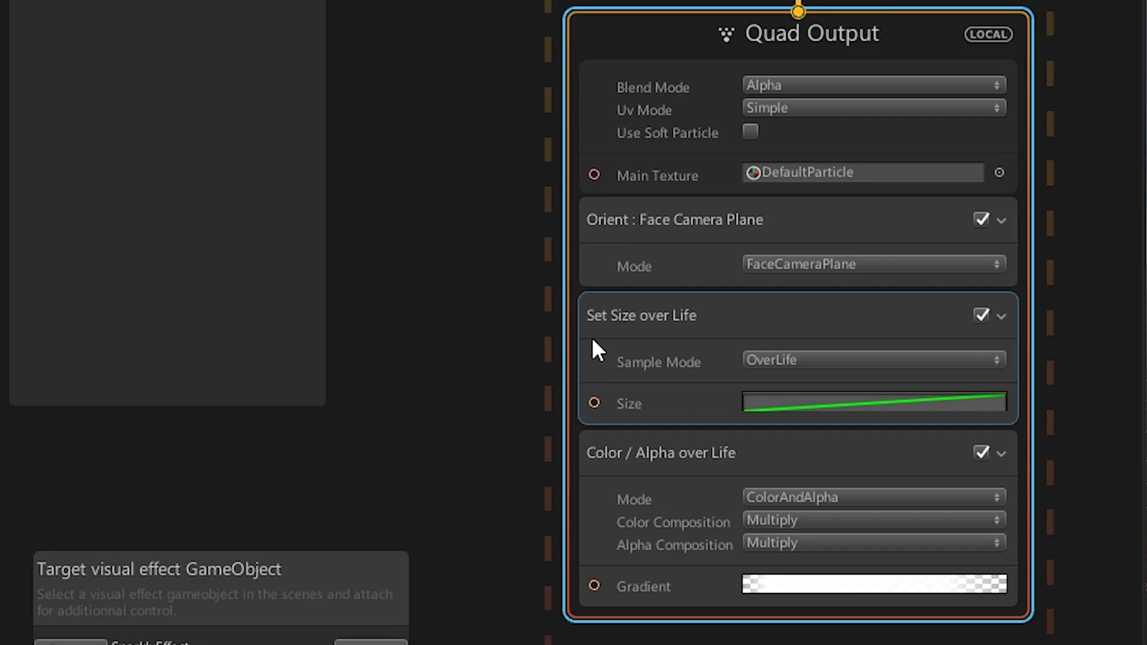
left_click(826, 402)
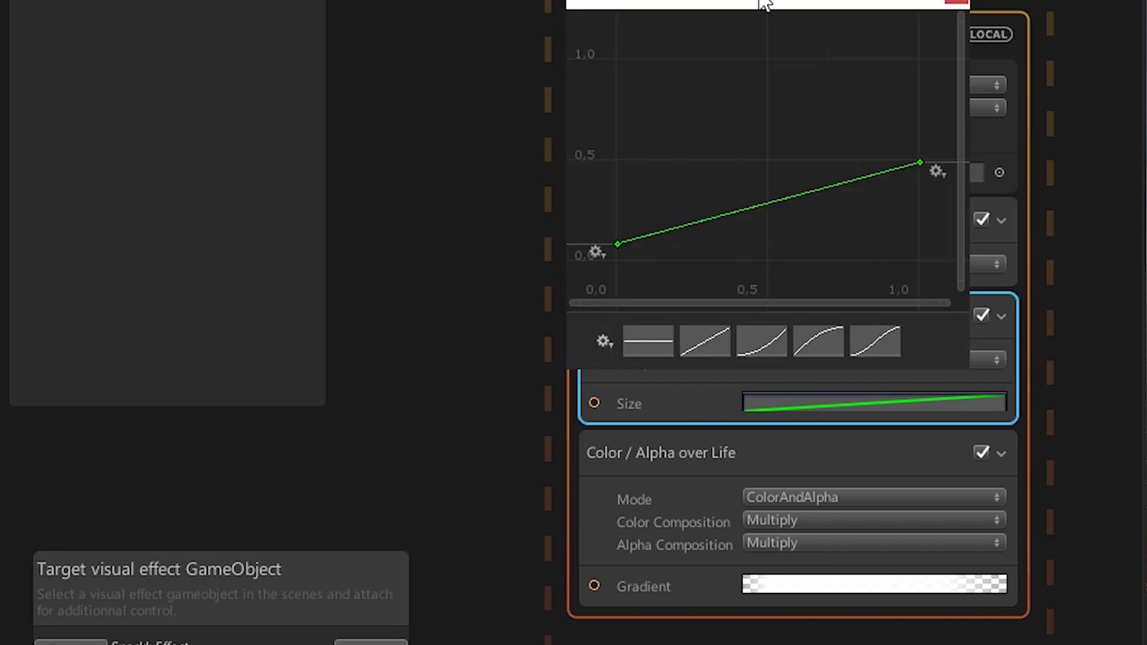
left_click_drag(764, 3, 873, 0)
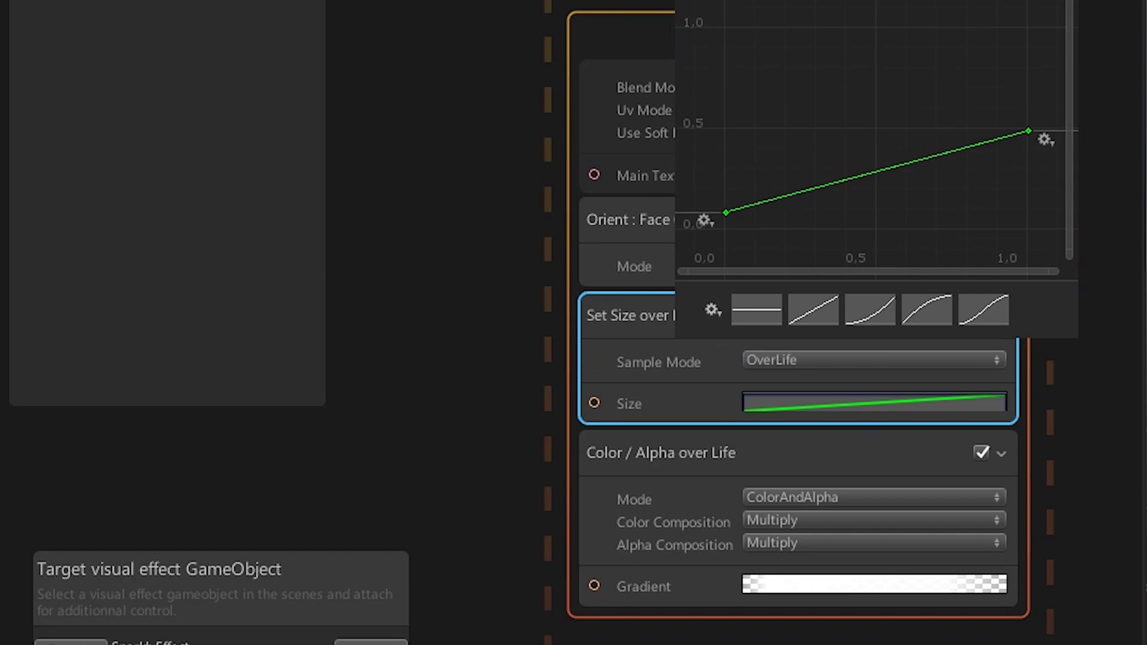
key("Escape")
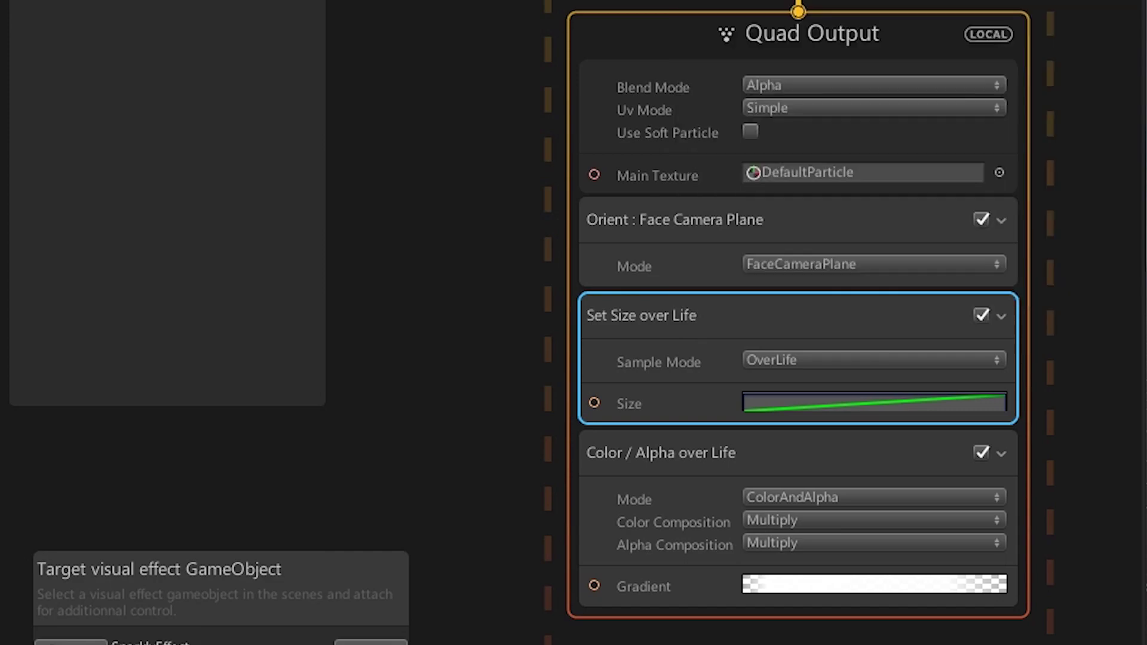
left_click(667, 468)
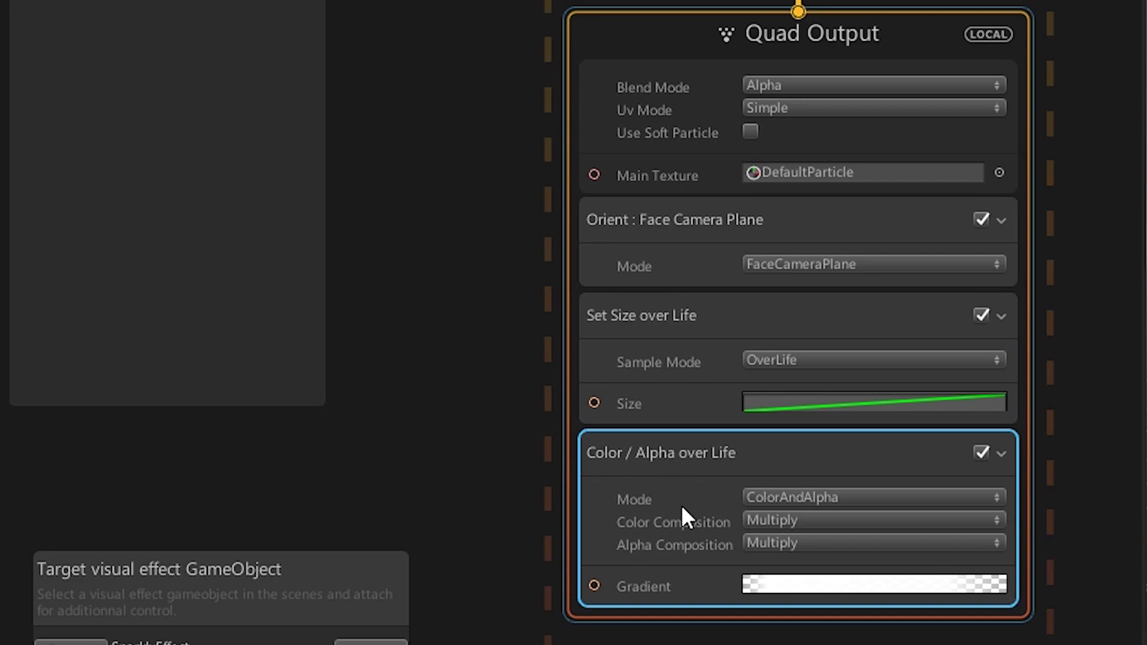
left_click(768, 584)
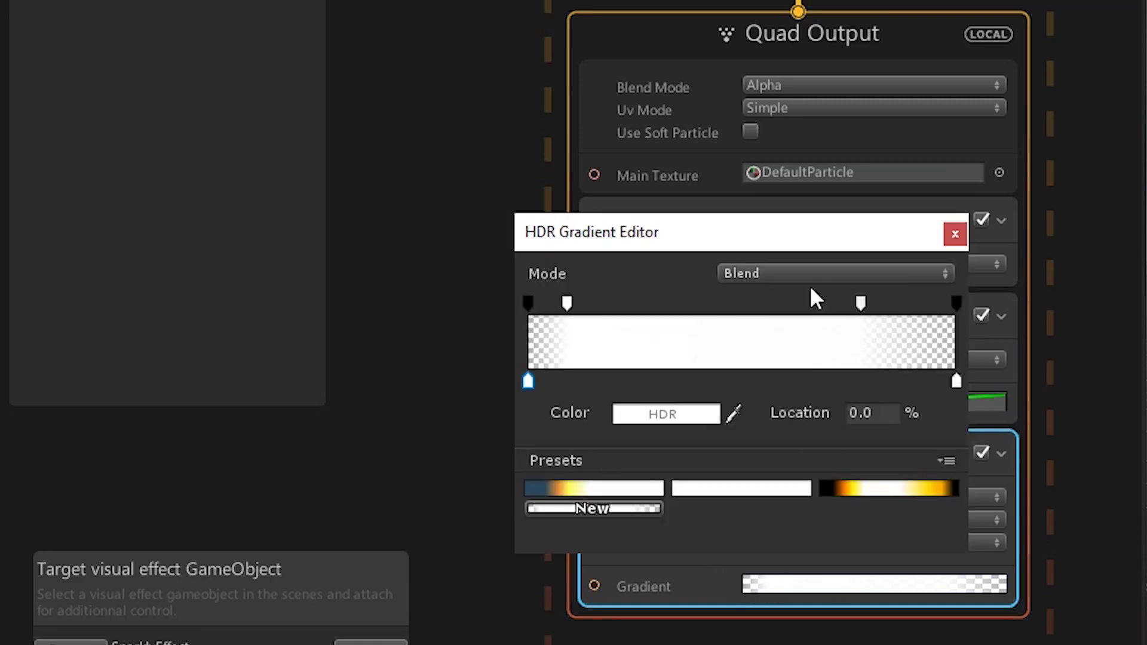
left_click_drag(791, 245, 920, 215)
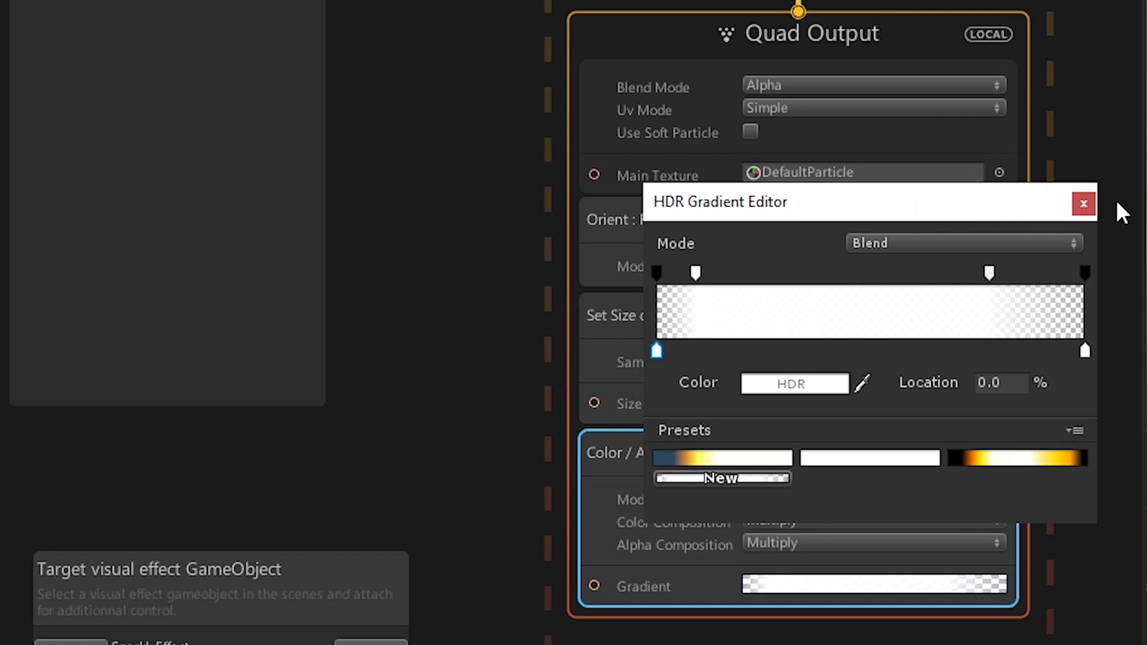
left_click(1083, 205)
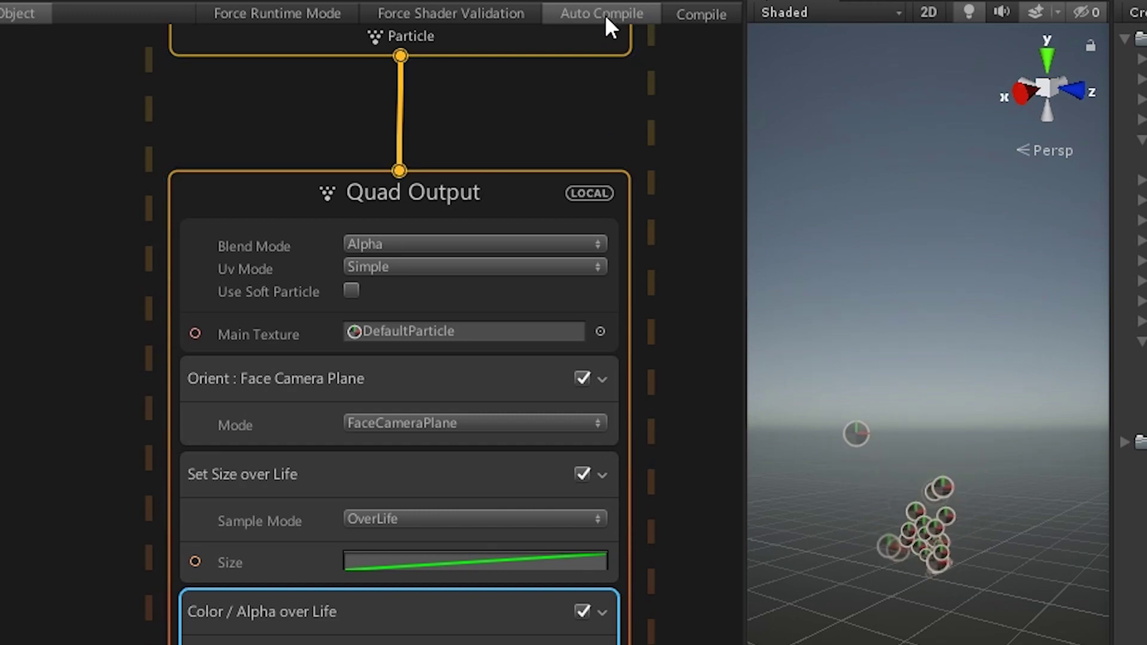
left_click(606, 15)
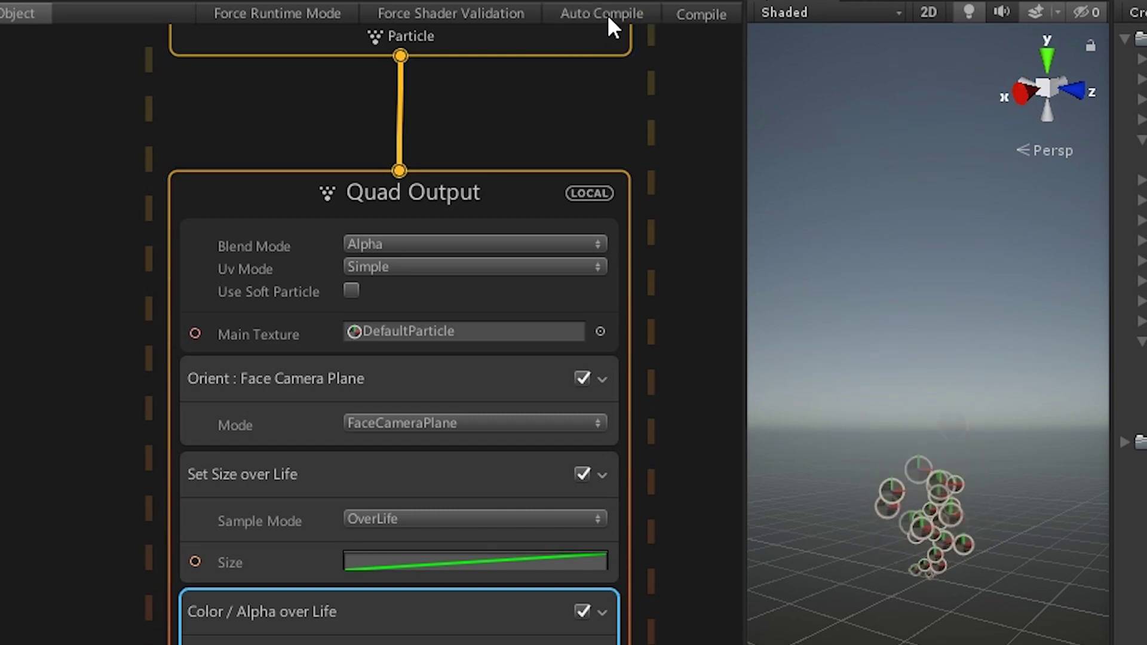
left_click(696, 13)
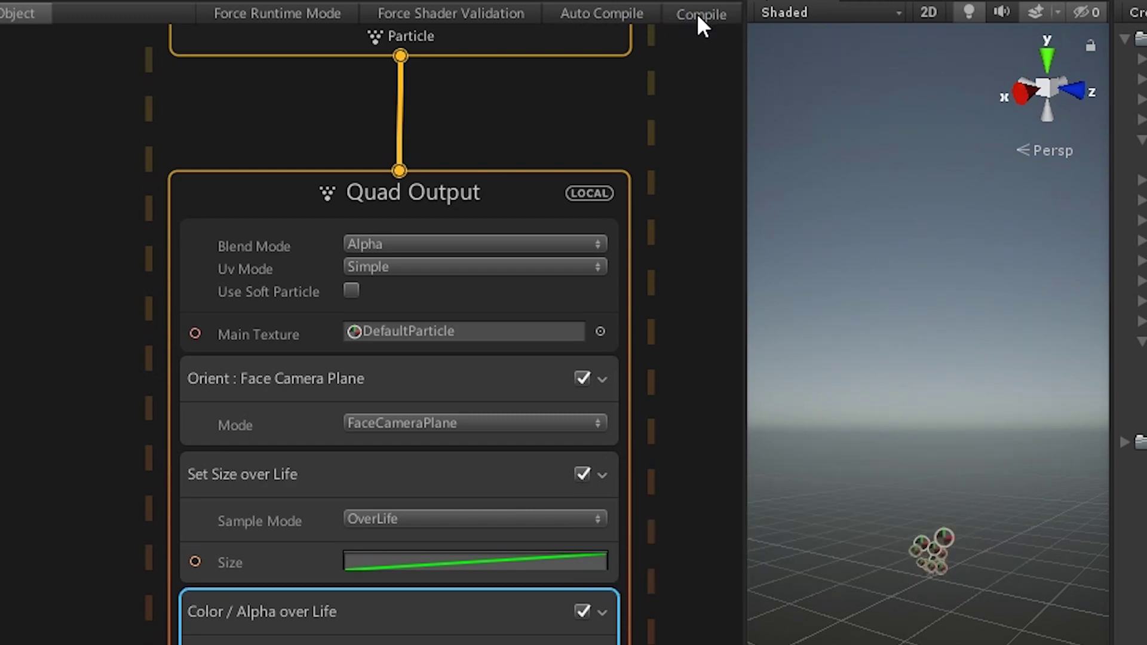
left_click(697, 13)
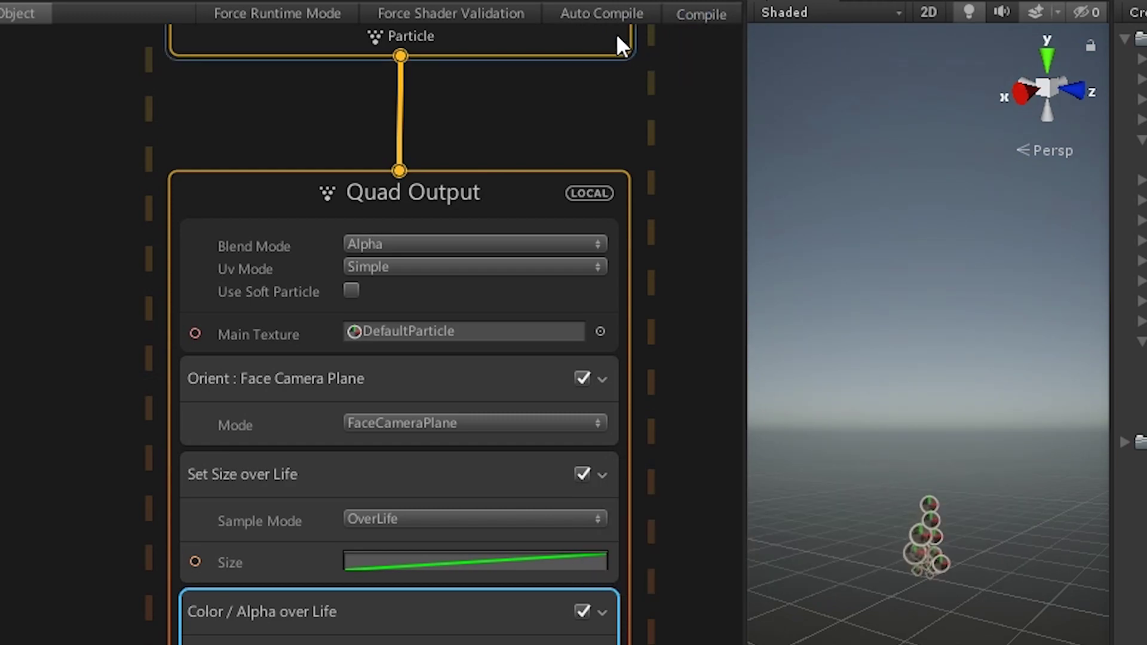
left_click(608, 13)
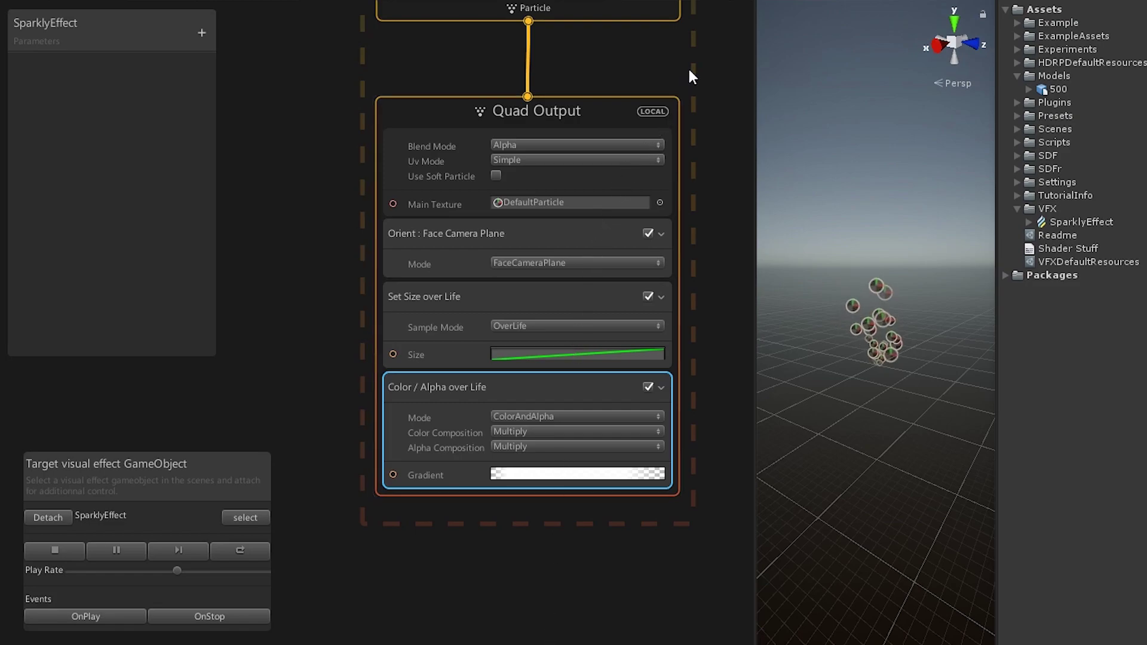
Step: Set the Initialize context's particle Capacity to 65000
middle_click_drag(687, 66, 661, 522)
middle_click_drag(712, 175, 728, 334)
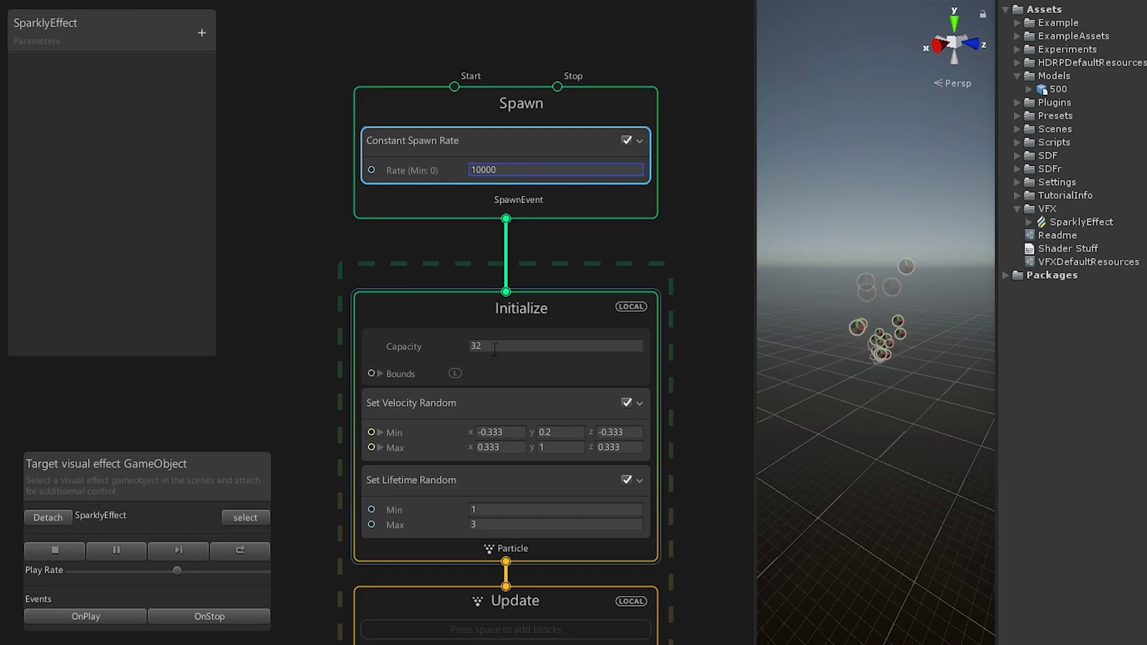
left_click(493, 346)
type("65000")
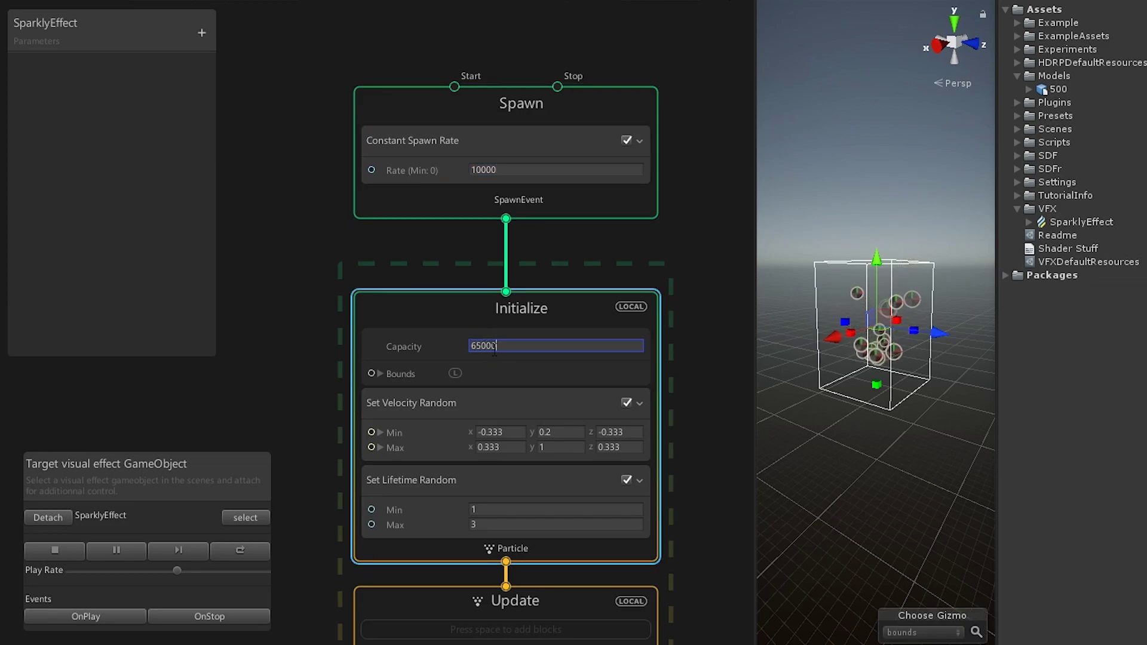
key("Return")
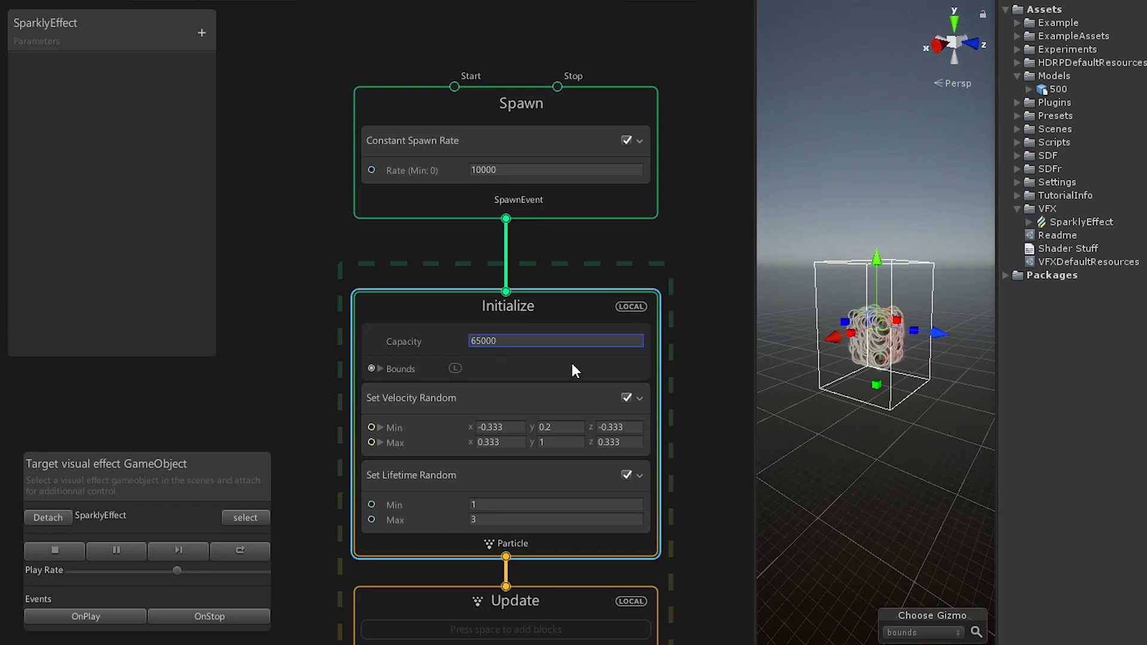
left_click(467, 451)
Step: Set the random velocity minimum to (-1, -1, -1) and the maximum components to 1
left_click(509, 425)
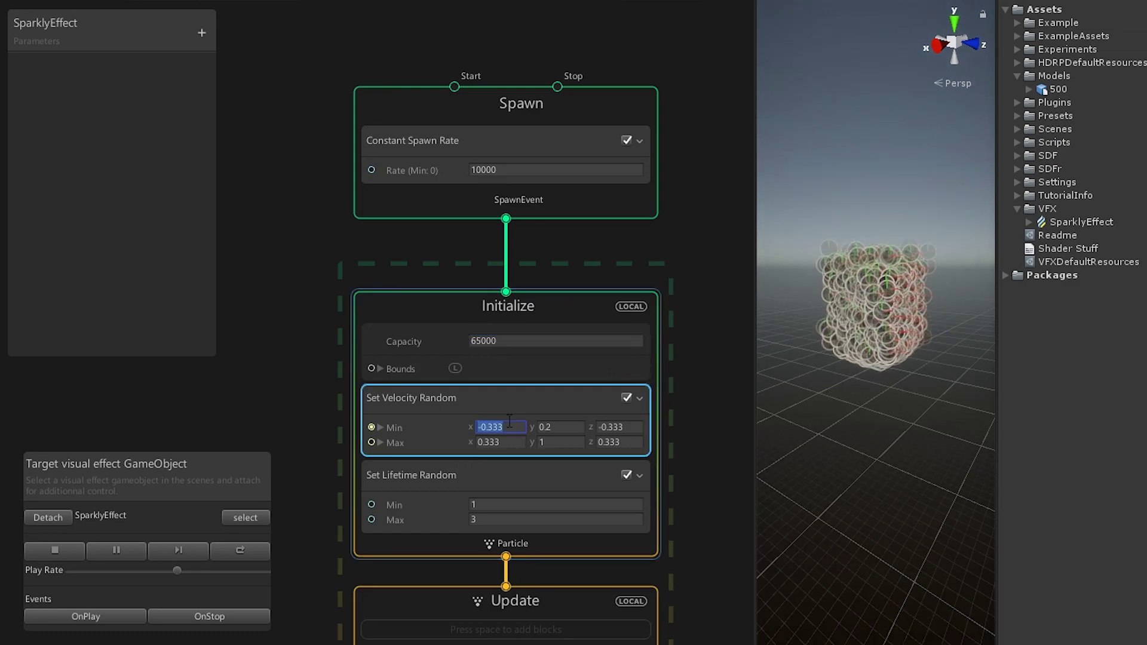
type("-1")
key("Tab")
type("-1")
key("Tab")
type("-1")
key("Tab")
type("1")
key("Tab")
key("Tab")
type("1")
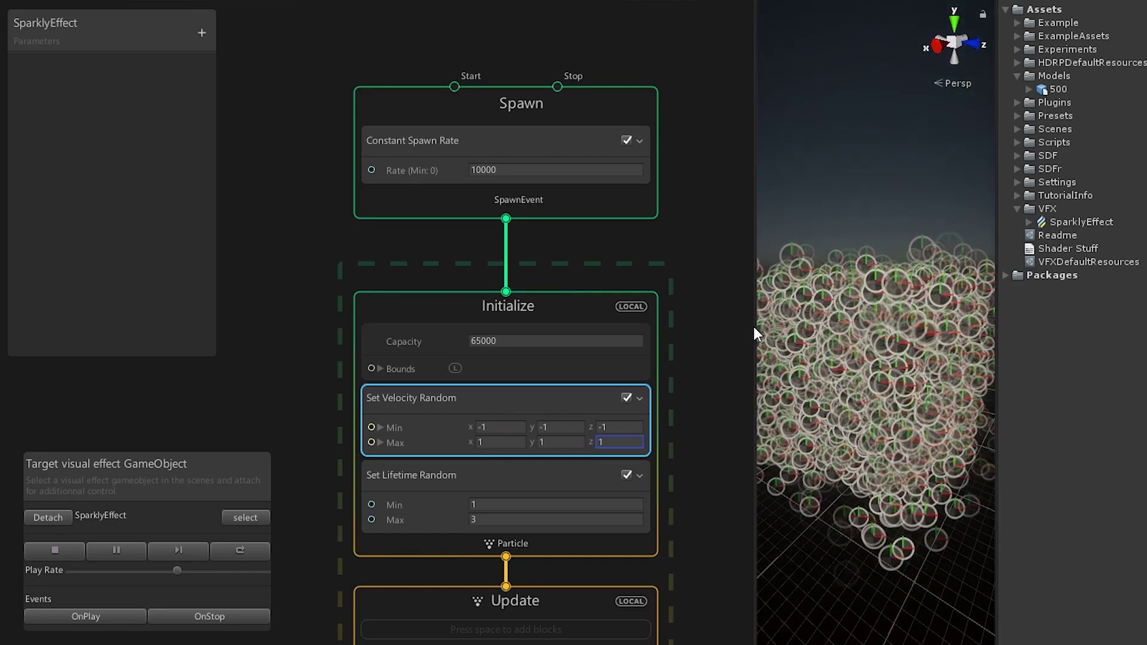
Step: Add a Position (AABox) block to the Initialize context
left_click_drag(754, 326, 717, 326)
scroll(844, 346, "down", 4)
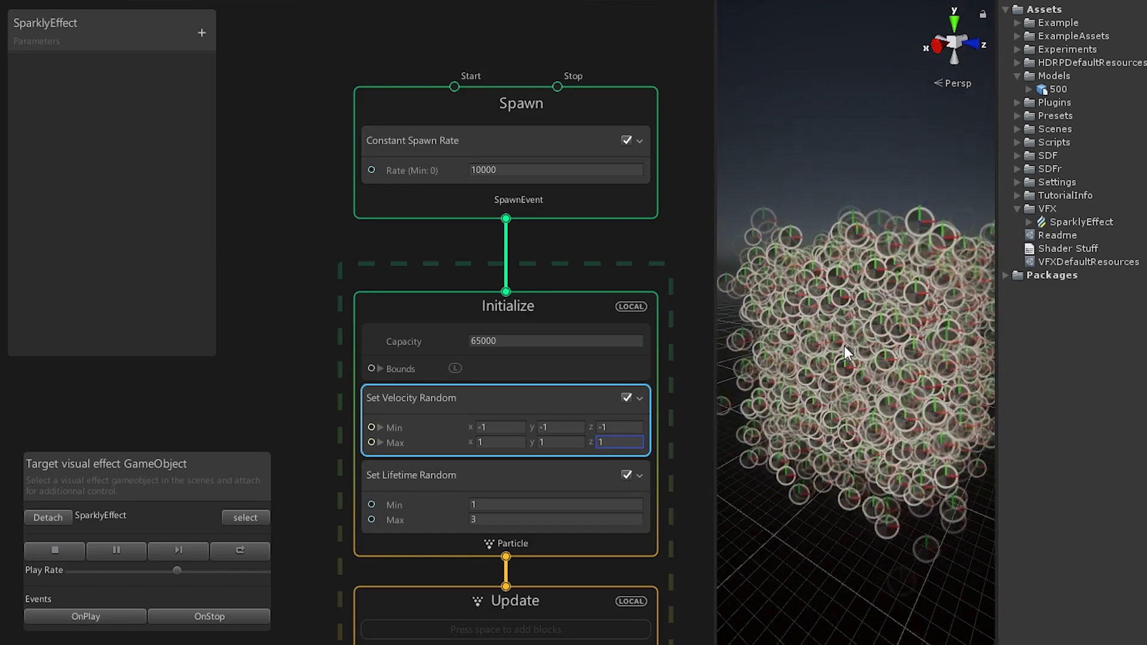
middle_click_drag(822, 342, 878, 355)
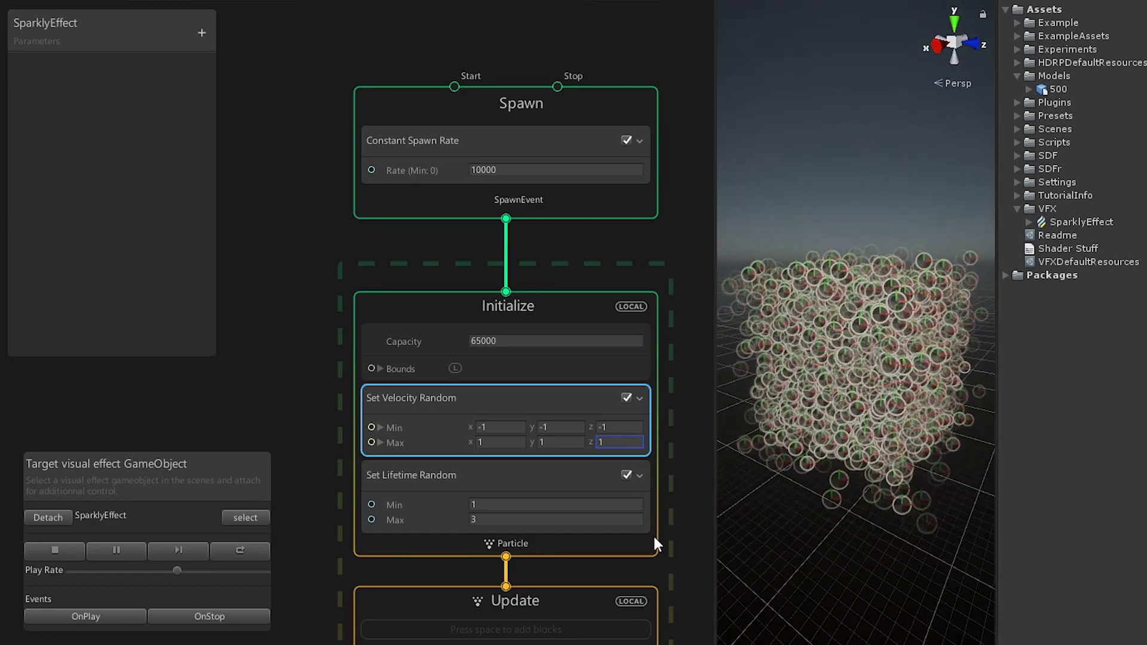
left_click(497, 544)
right_click(498, 545)
left_click(533, 549)
type("Positi")
key("Return")
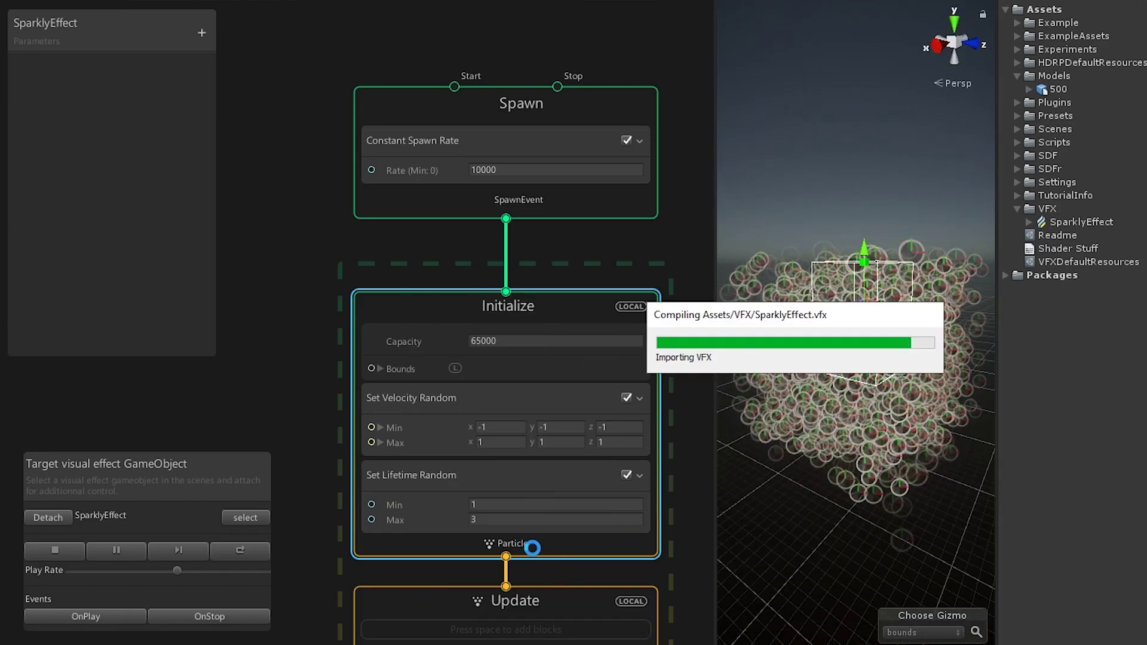
middle_click_drag(596, 274, 608, 147)
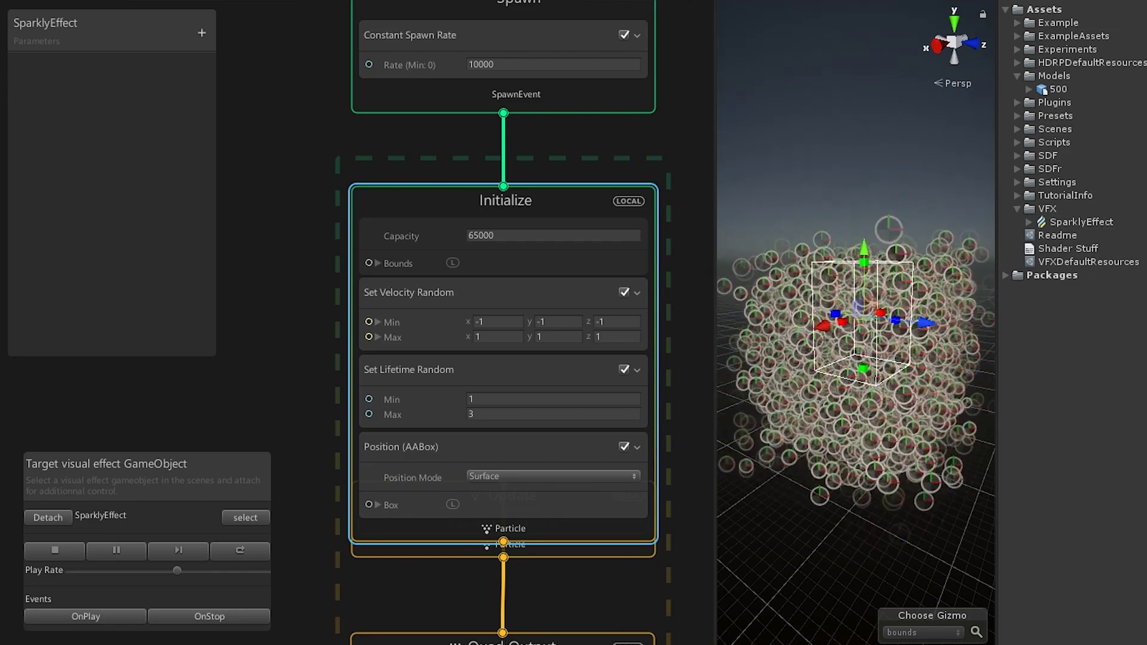
left_click(820, 368)
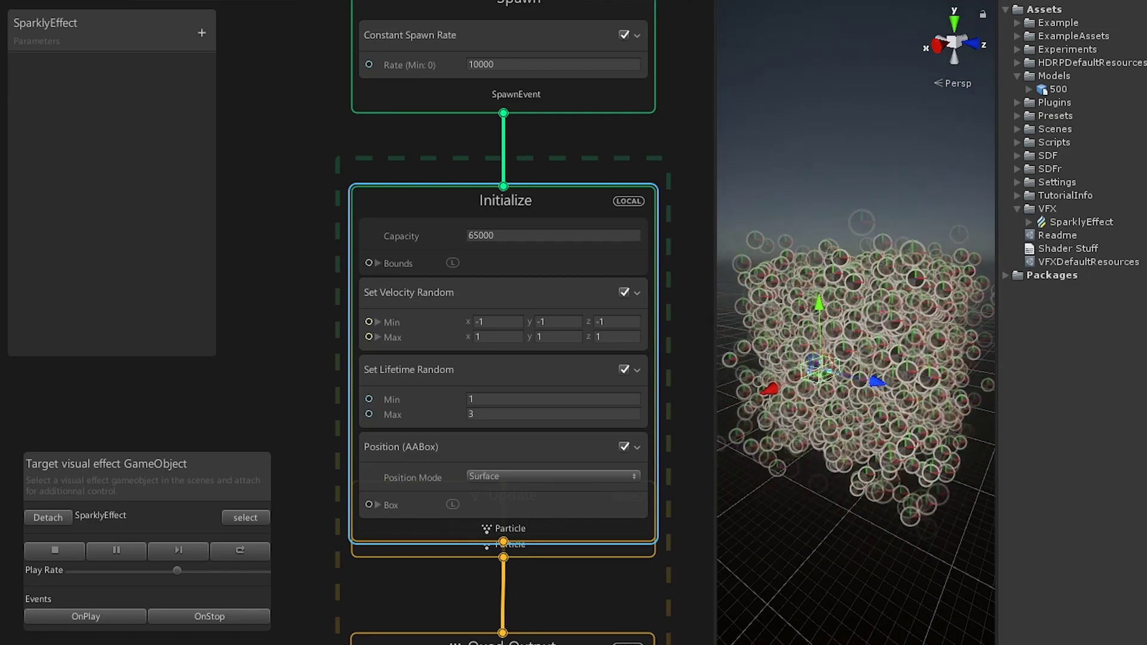
Step: Set the box size to 6.2 × 2.7 × 4.1 and Position Mode to Volume
left_click(377, 505)
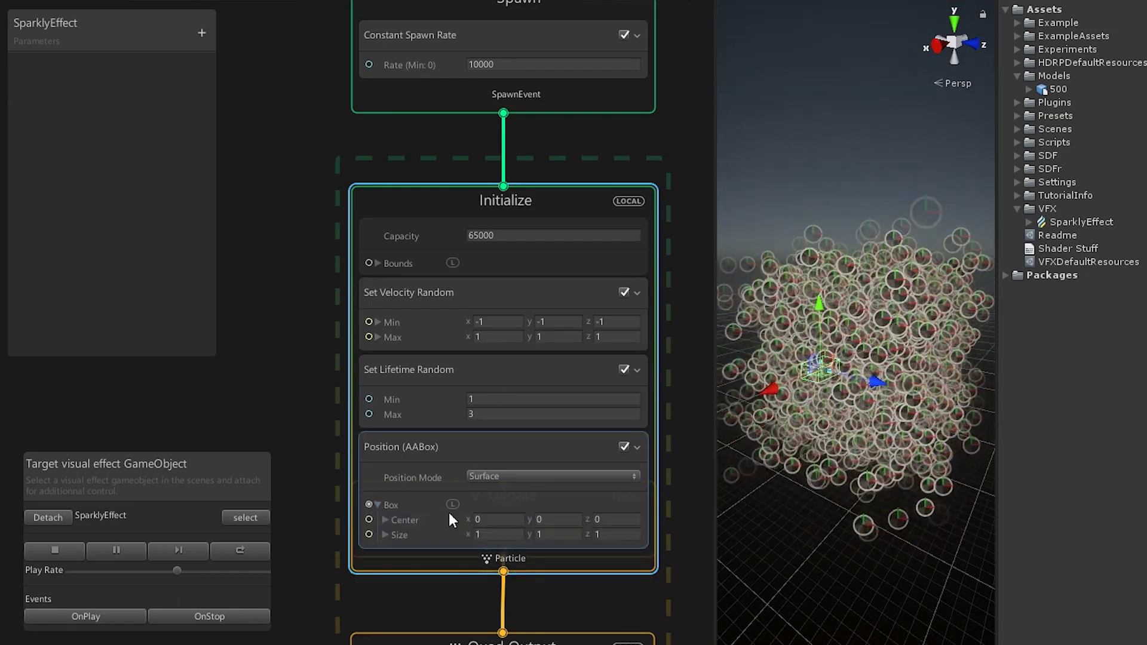
left_click(500, 535)
type("6.2")
key("Tab")
type("2.7")
key("Tab")
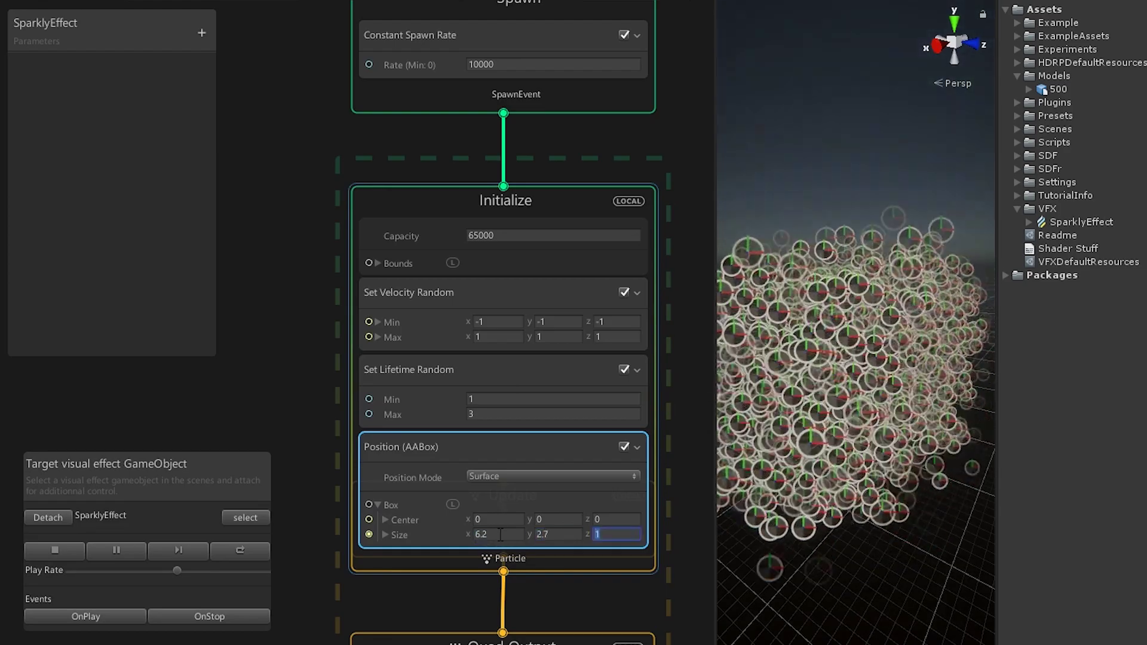
type("4.1")
scroll(914, 365, "down", 5)
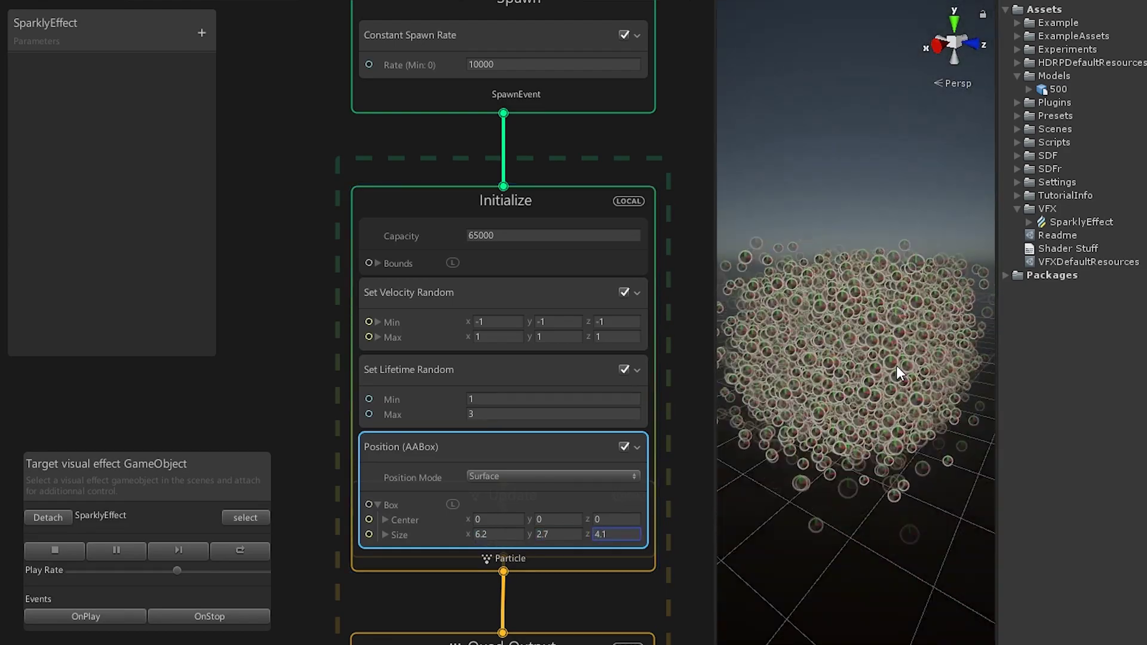
left_click(552, 476)
left_click(490, 509)
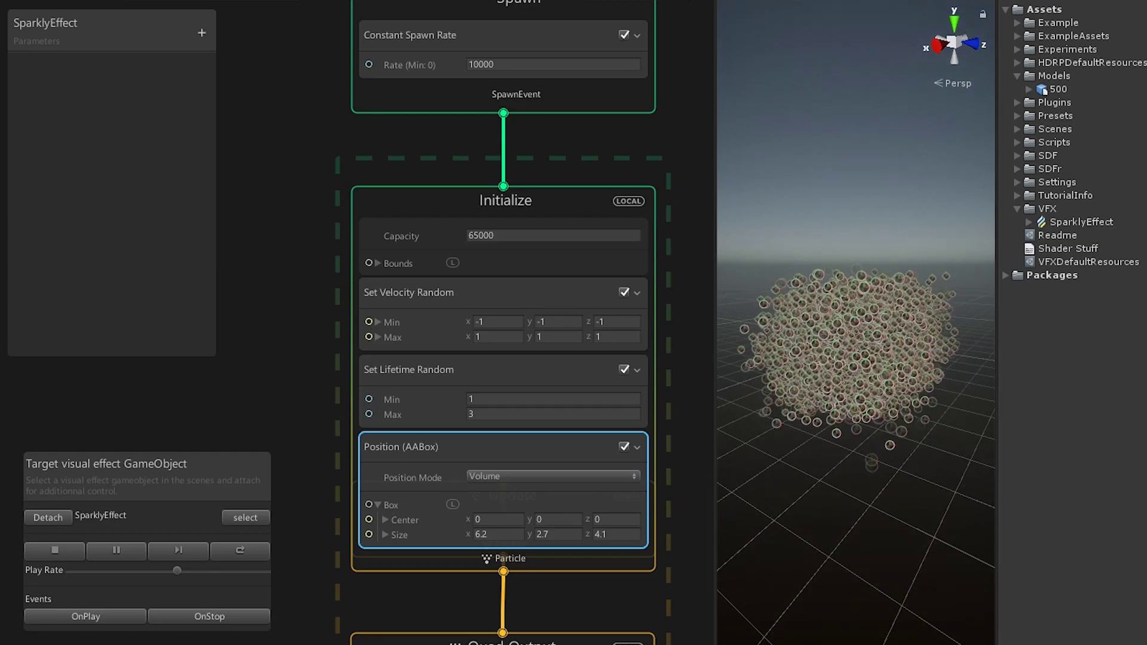
Step: Delete the Quad Output context from the graph
middle_click_drag(680, 543, 676, 219)
scroll(651, 220, "down", 3)
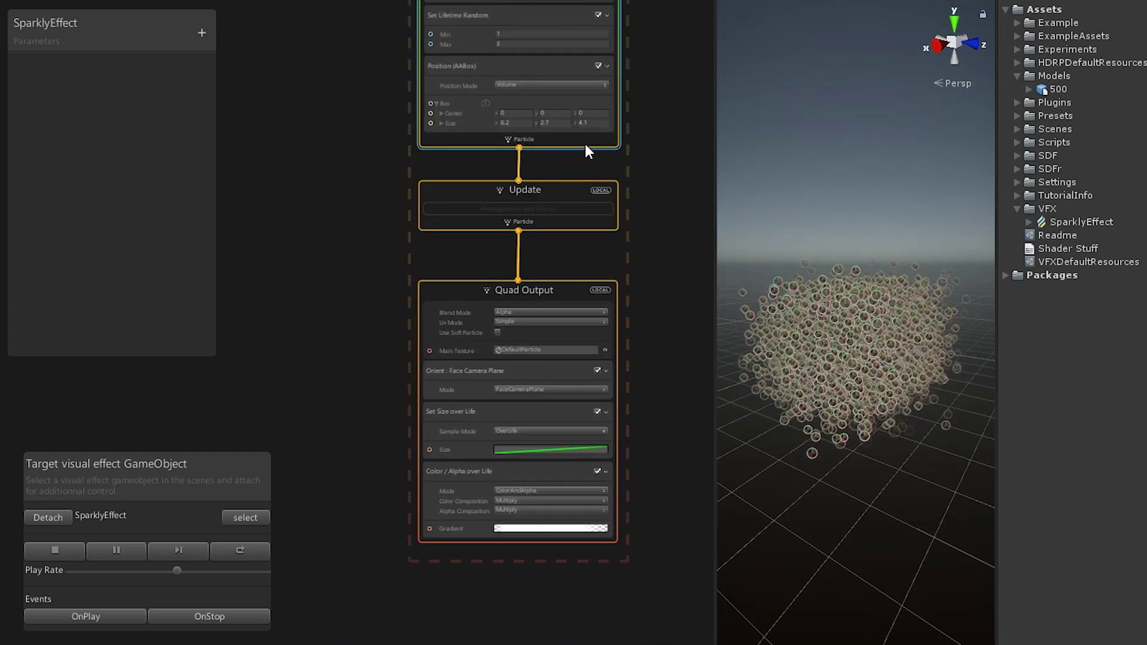
left_click(559, 289)
key("Delete")
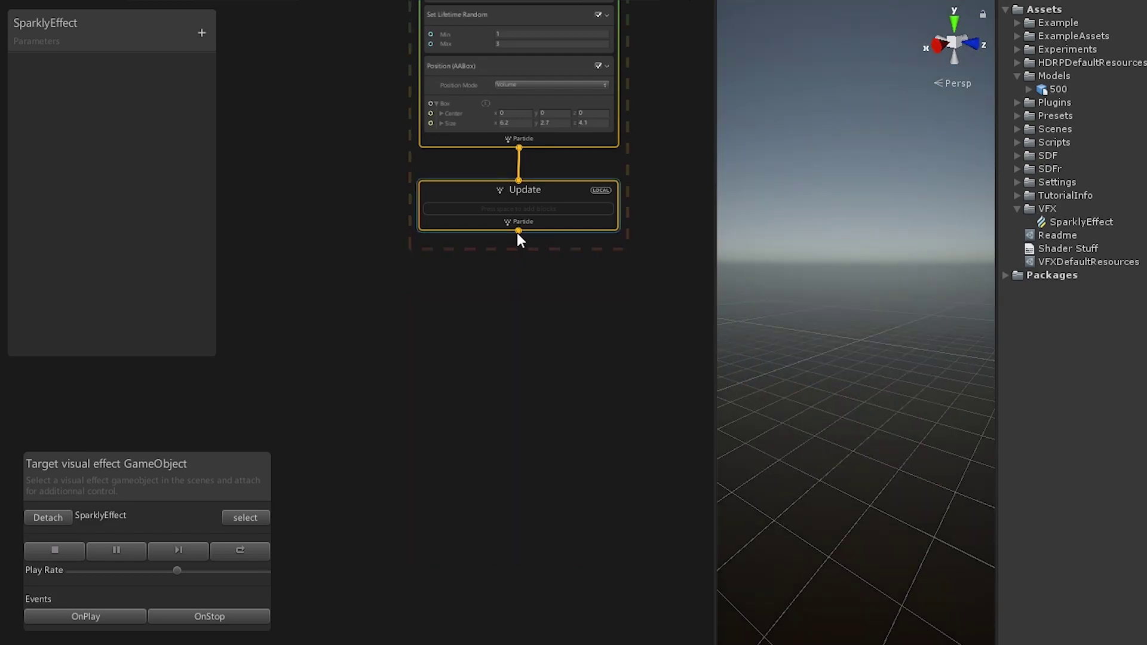
Step: Connect a new Lit Quad Output after Update and move it beneath Update
left_click_drag(518, 231, 510, 315)
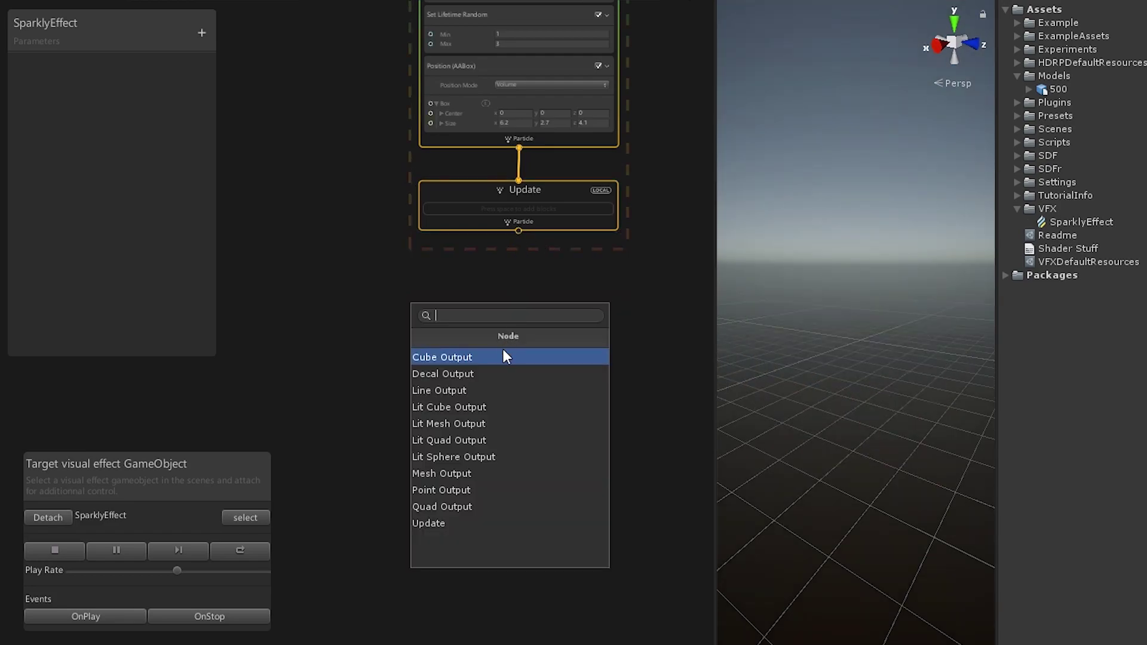
left_click(447, 438)
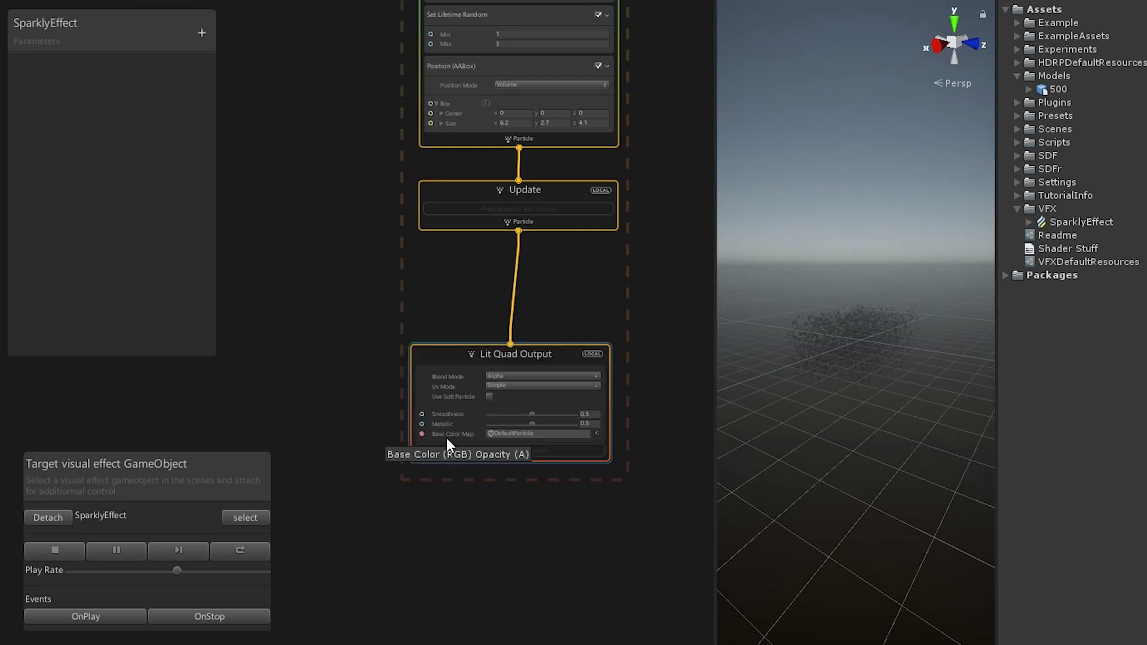
left_click_drag(541, 353, 550, 275)
scroll(872, 342, "up", 1)
left_click_drag(885, 309, 806, 350, "alt")
scroll(816, 393, "up", 4)
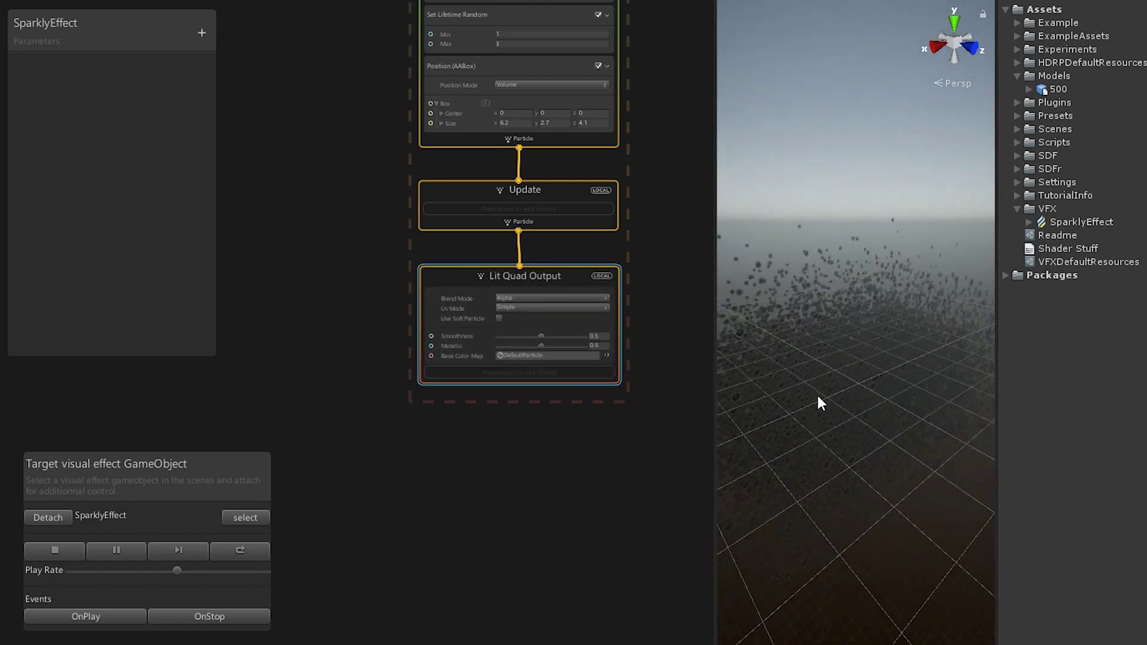
scroll(523, 439, "up", 5)
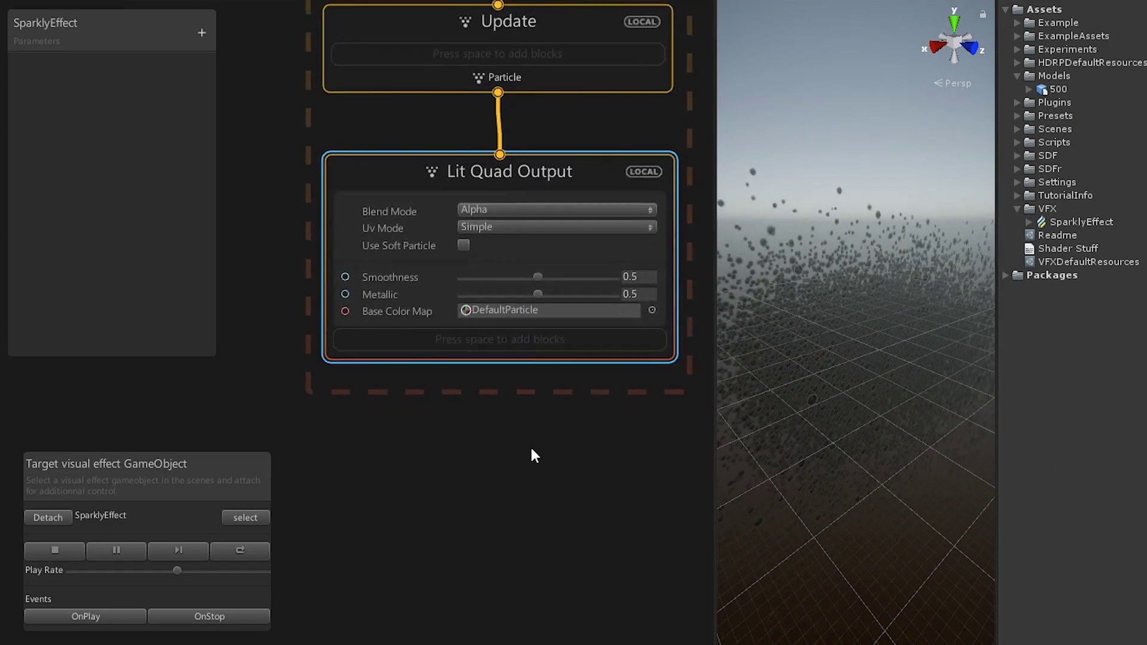
Step: Add Orient: Along Velocity and Set Size blocks to the Lit Quad Output
key("space")
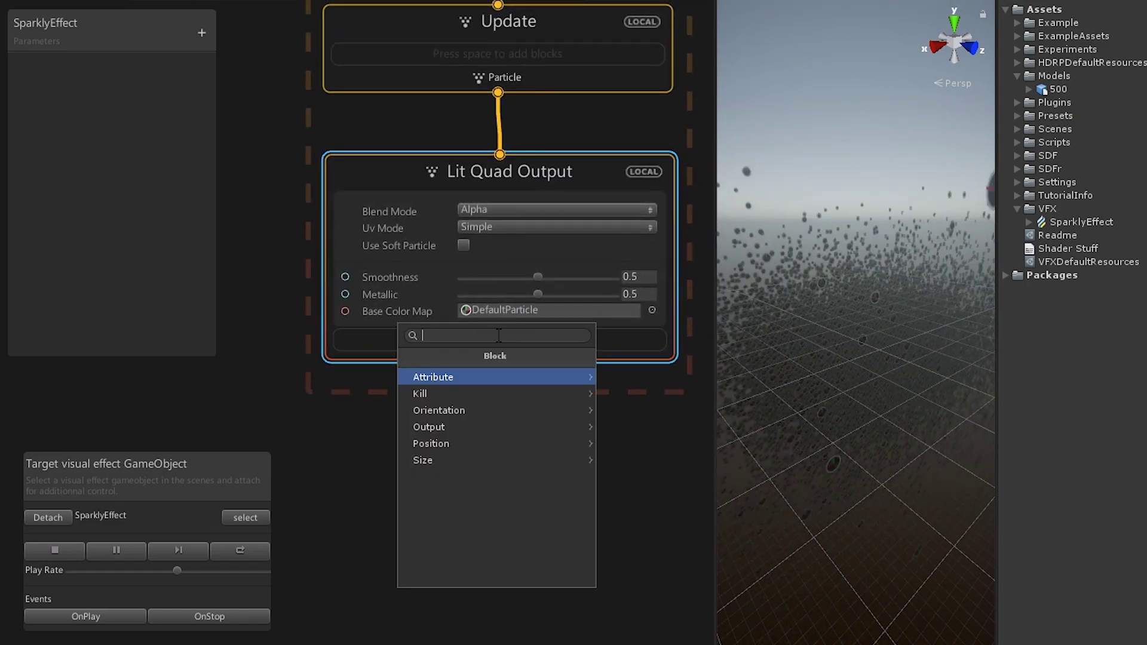
type("orient")
key("Return")
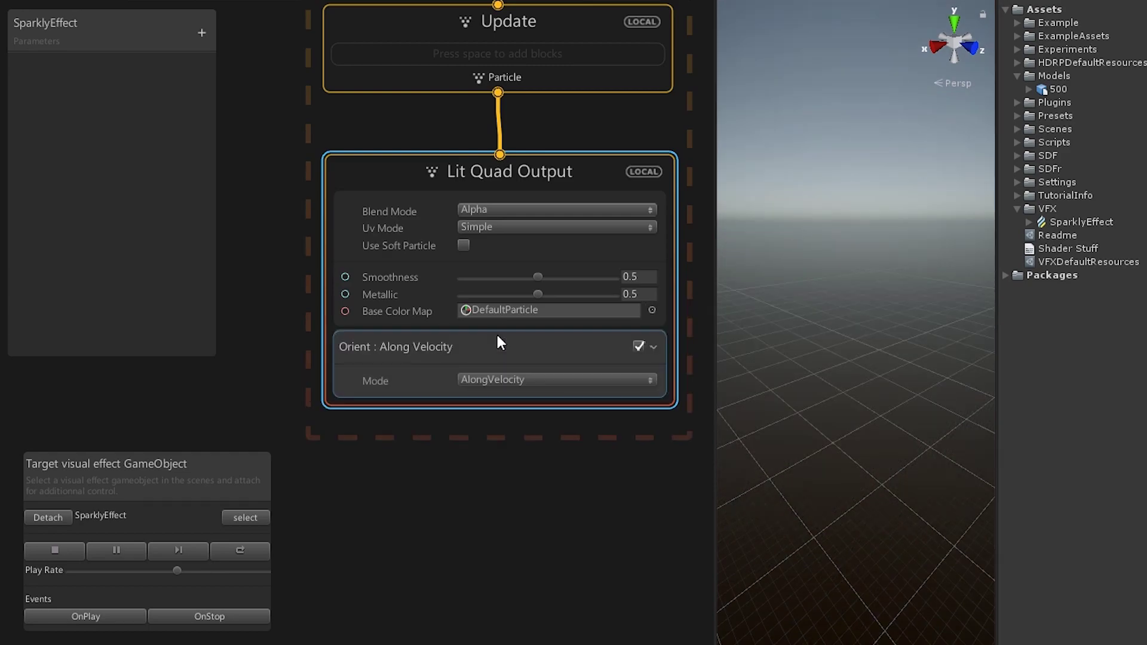
key("space")
type("Set size")
key("Return")
left_click(493, 452)
left_click(498, 476)
Step: Add a Set Scale block, set size to 0.5 and the X-only scale to 0.1
key("space")
type("se")
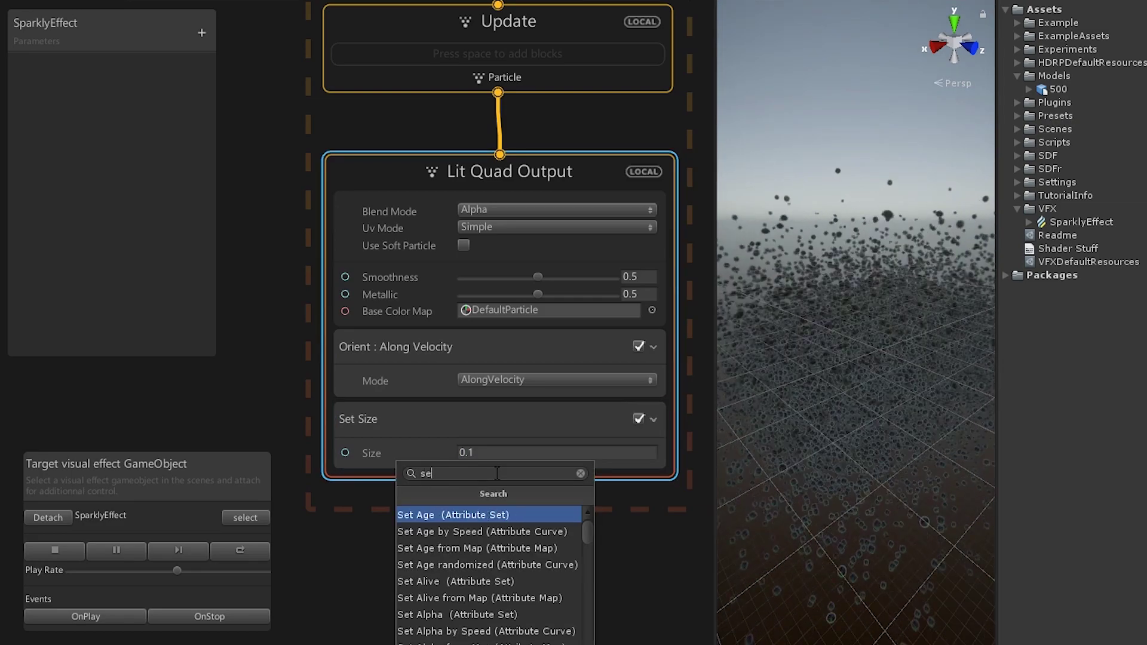
type("t scale")
key("Return")
left_click(542, 449)
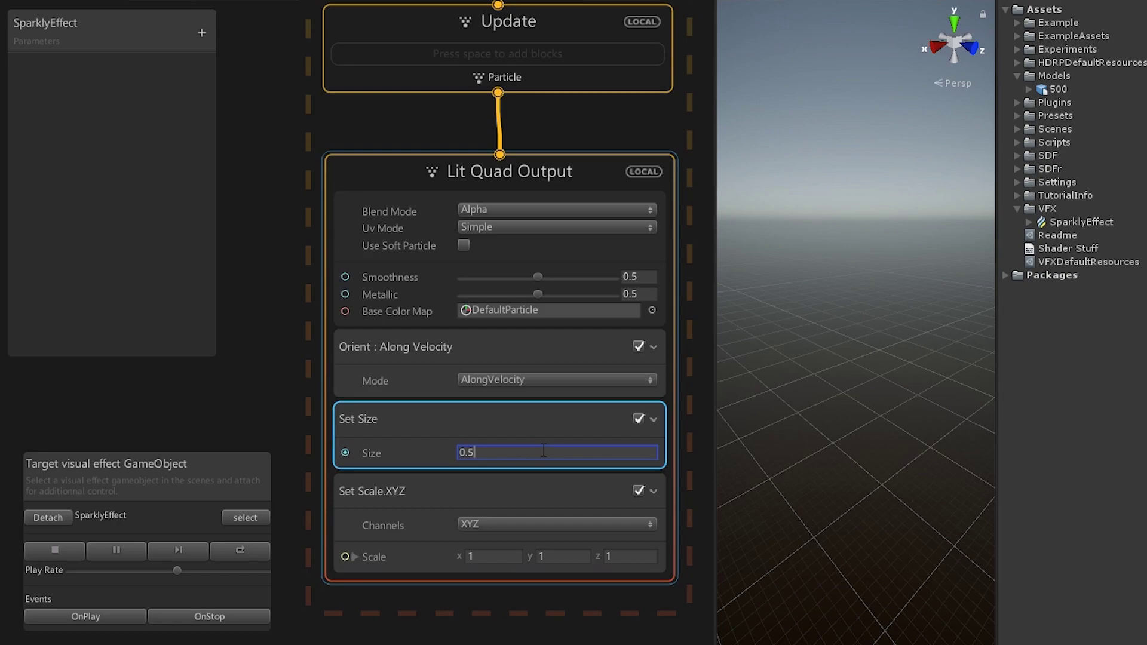
key("Return")
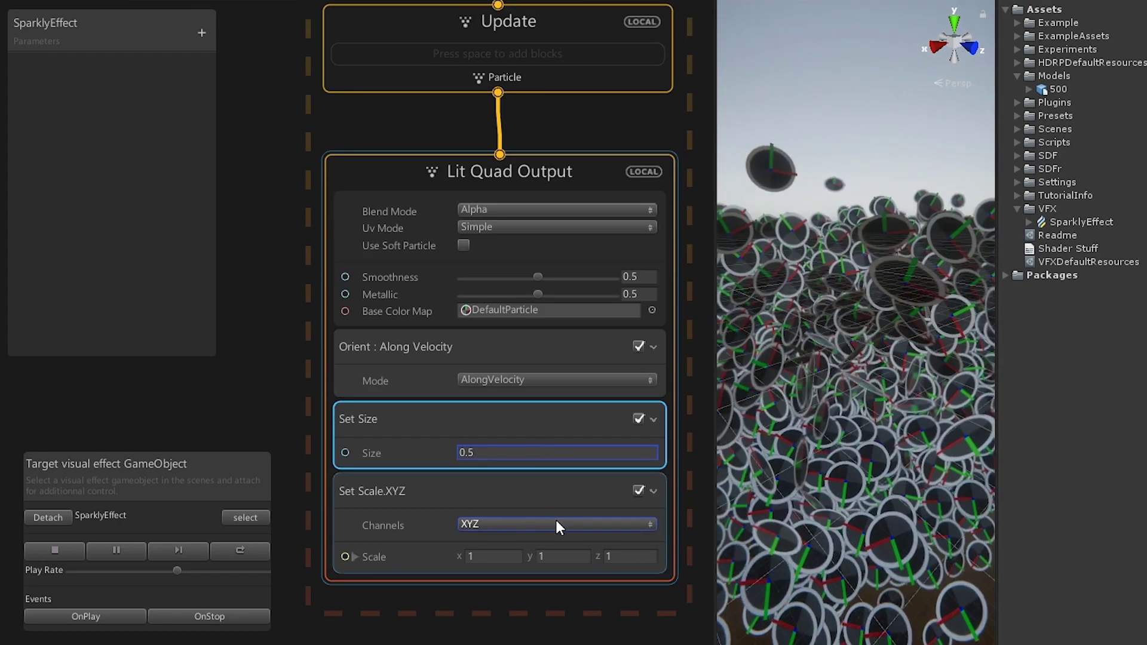
left_click(524, 525)
left_click(488, 542)
left_click(497, 556)
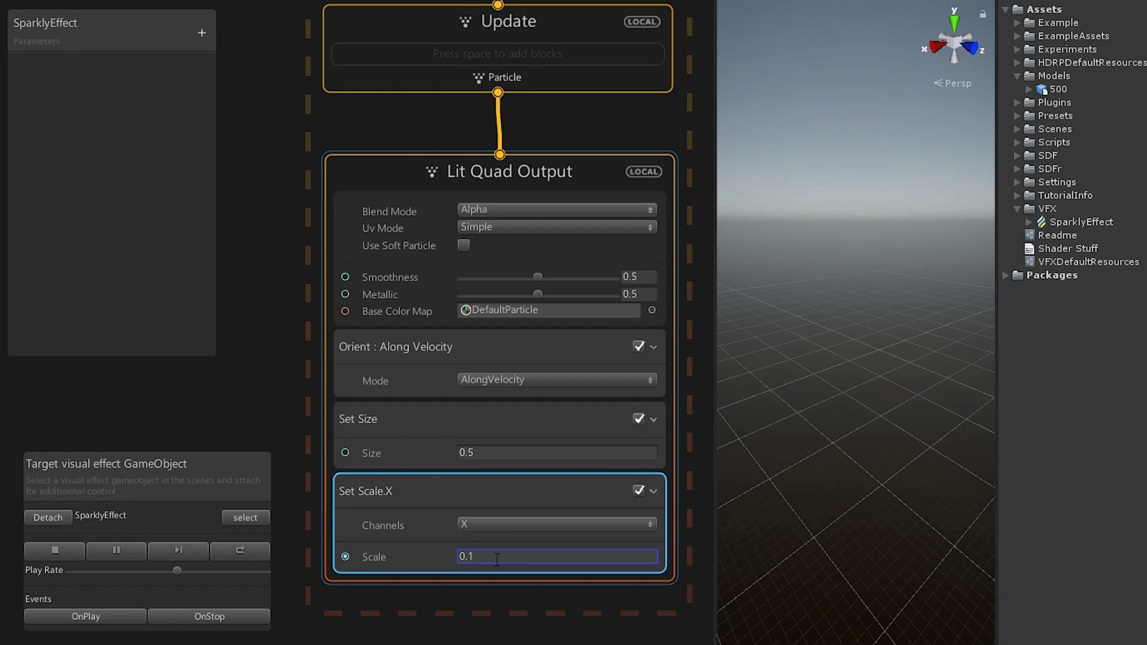
key("Return")
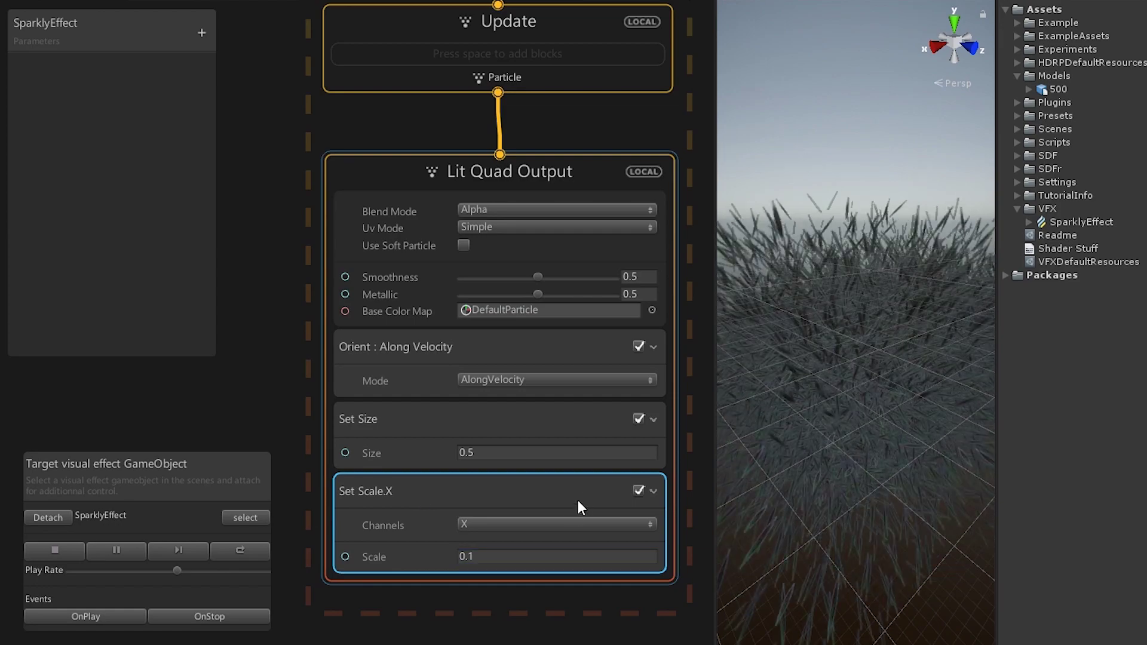
Step: Add a Set Scale over Life block below Set Scale.X, restricted to the Y channel
key("space")
type("Scale over li")
key("Return")
middle_click_drag(621, 421, 624, 206)
left_click_drag(429, 293, 503, 414)
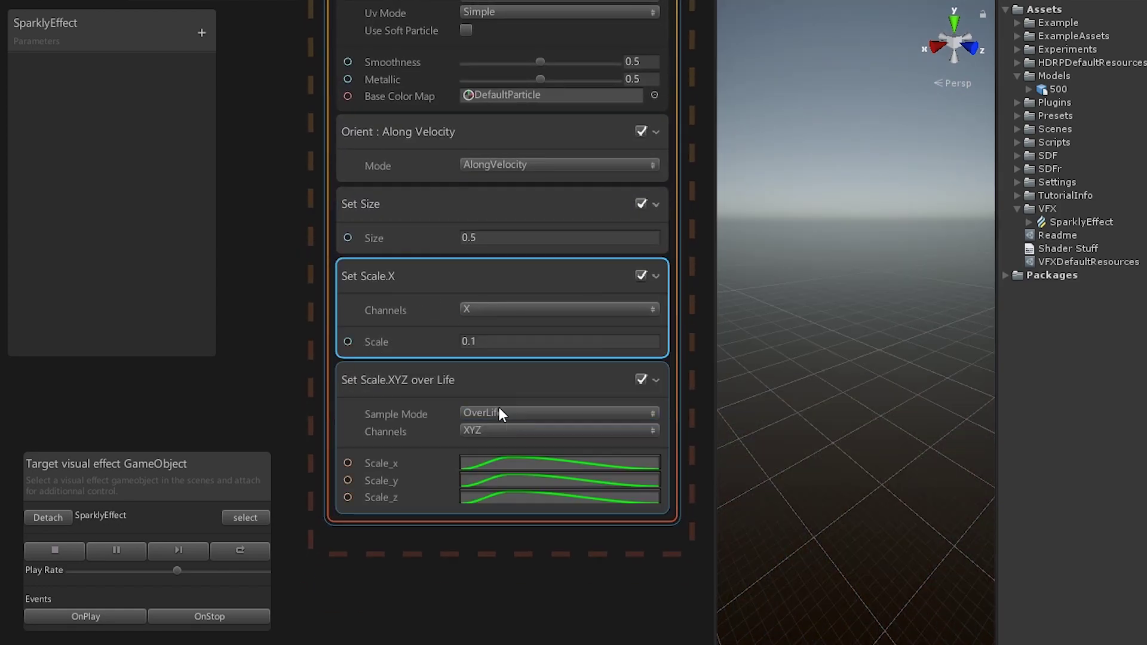
left_click(485, 430)
left_click(494, 469)
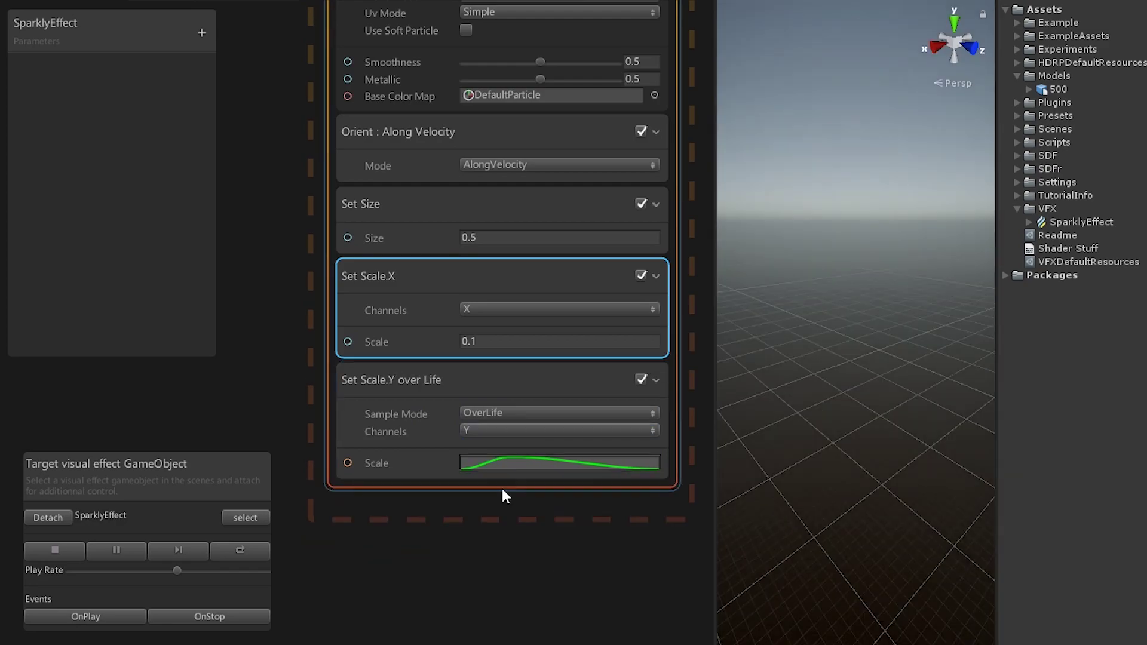
left_click(532, 472)
Step: Flatten the Y scale curve and set both end keys to 0.4
left_click(534, 467)
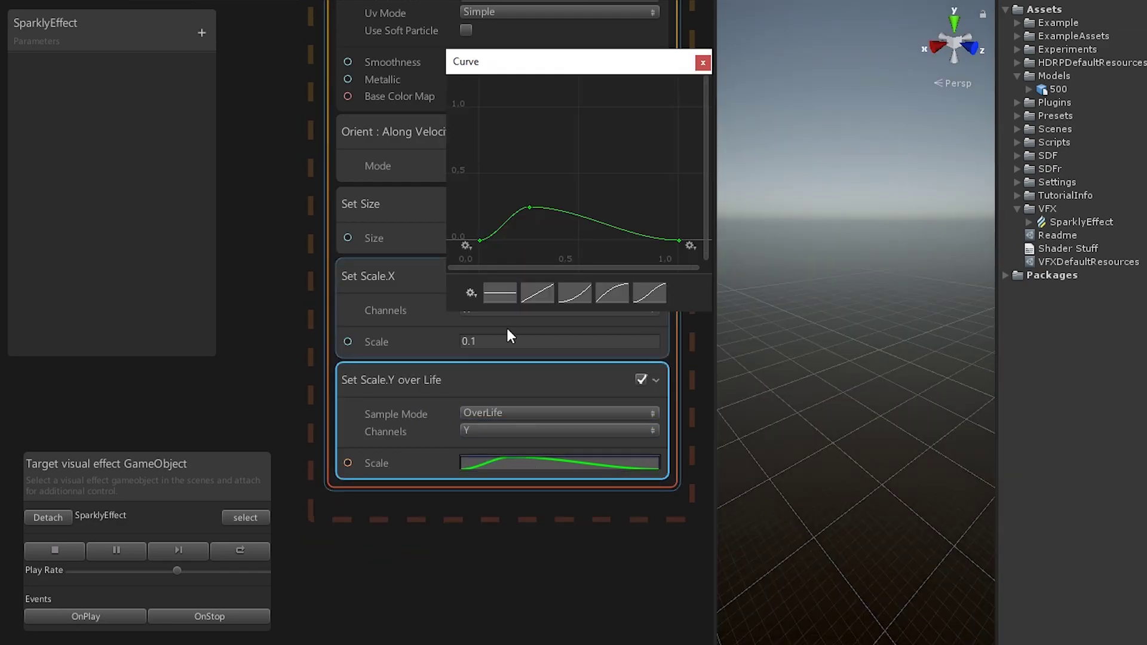
left_click(497, 295)
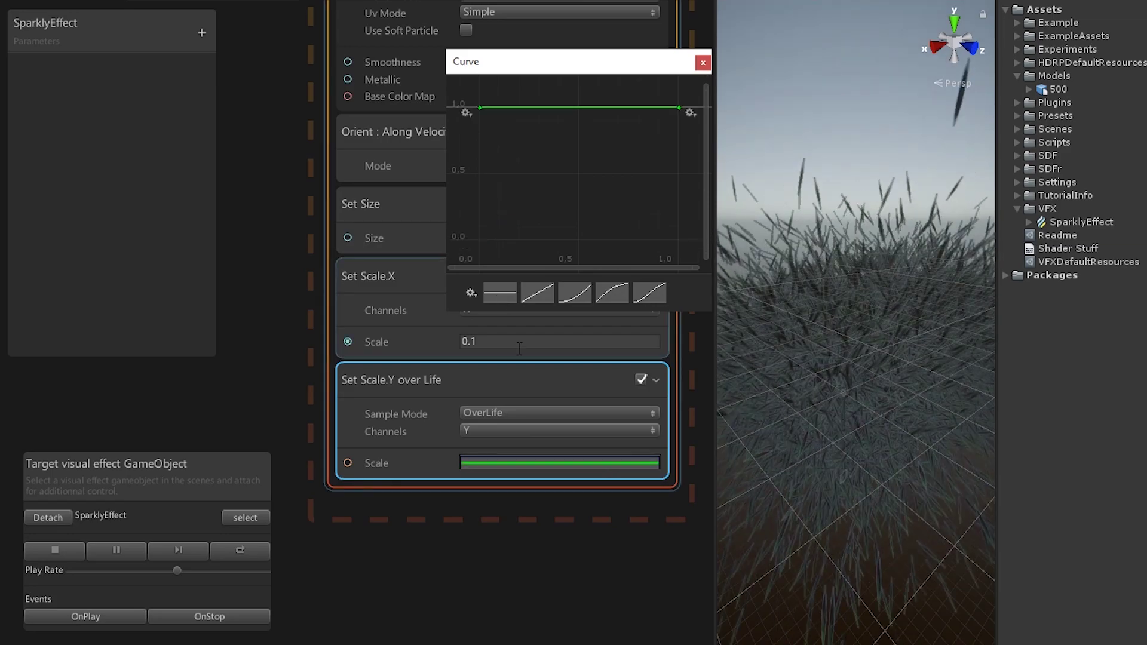
right_click(479, 107)
left_click(534, 135)
type("0.4")
key("Return")
right_click(679, 108)
left_click(711, 136)
type("0.4")
key("Return")
Step: Add two middle keys and drop the end key to 0, forming a trapezoid curve
double_click(512, 186)
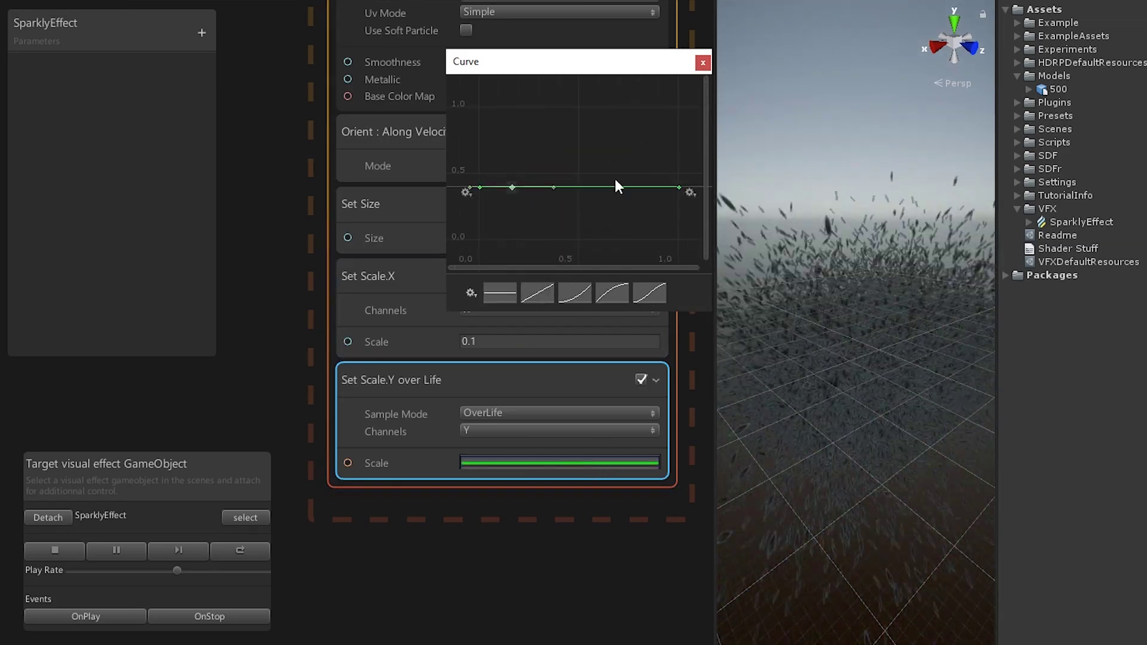
double_click(646, 186)
right_click(479, 187)
left_click(515, 213)
type("0.4")
key("Return")
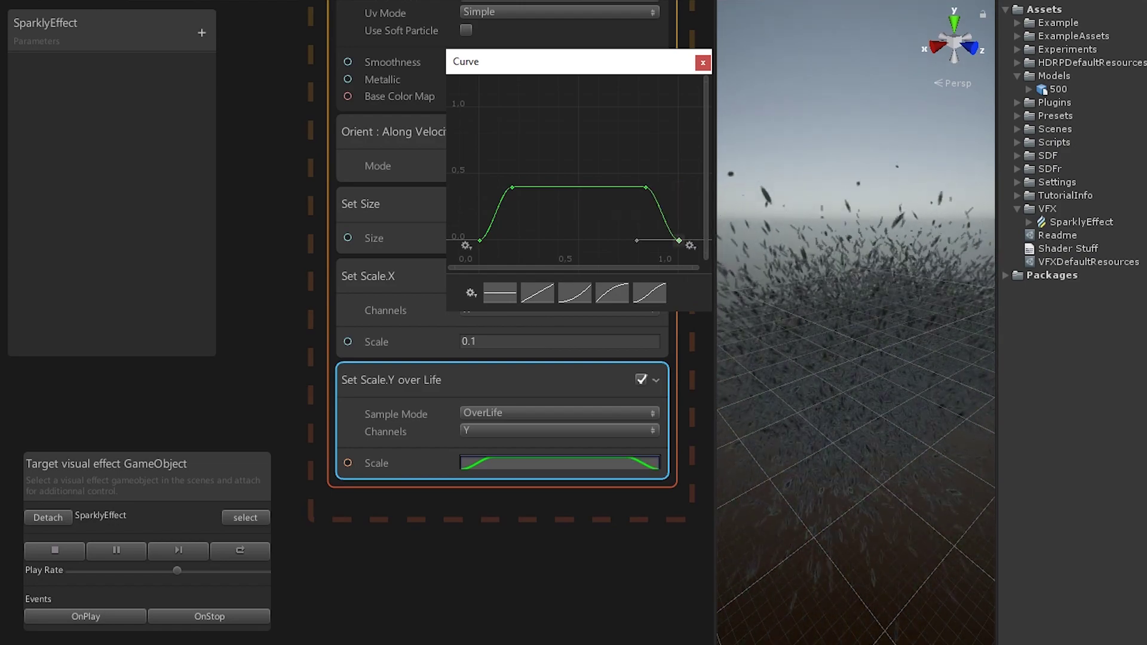
key("Escape")
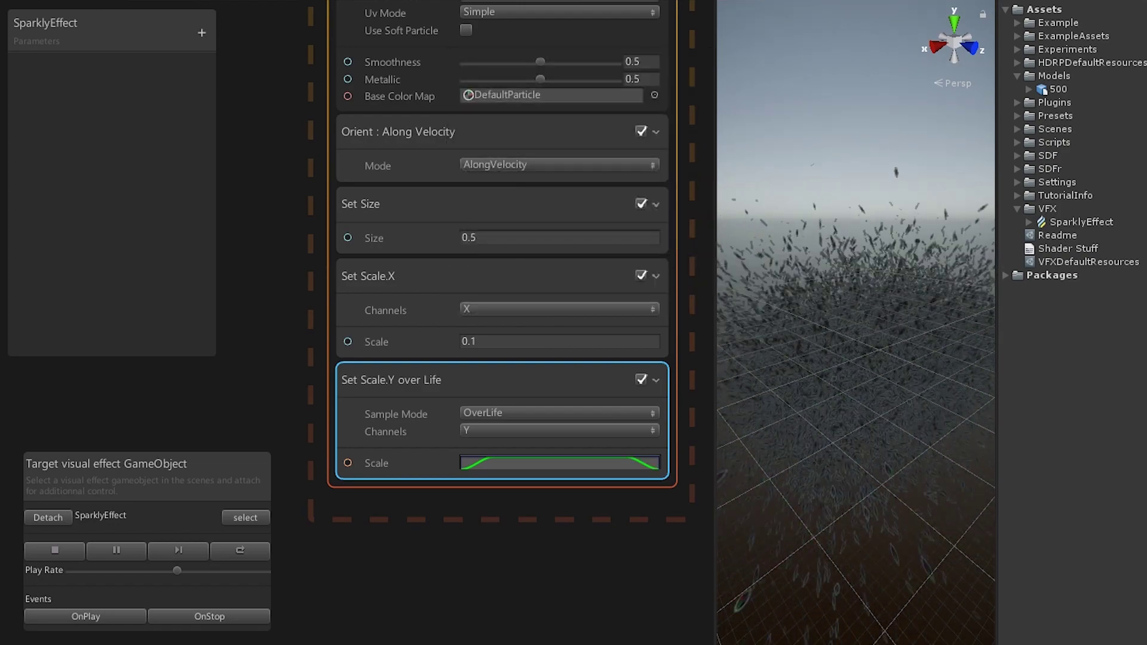
Step: Add a Set Color over Life block and place it below Set Scale.Y over Life
key("space")
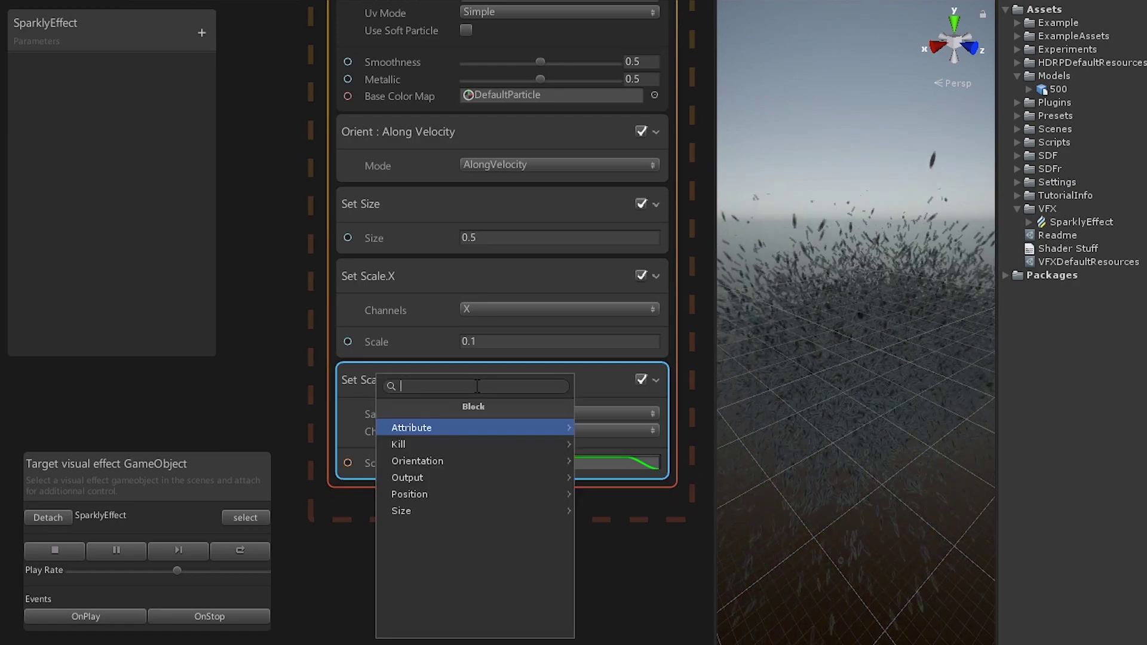
type("set color")
key("Down")
key("Down")
key("Down")
key("Return")
left_click(474, 383)
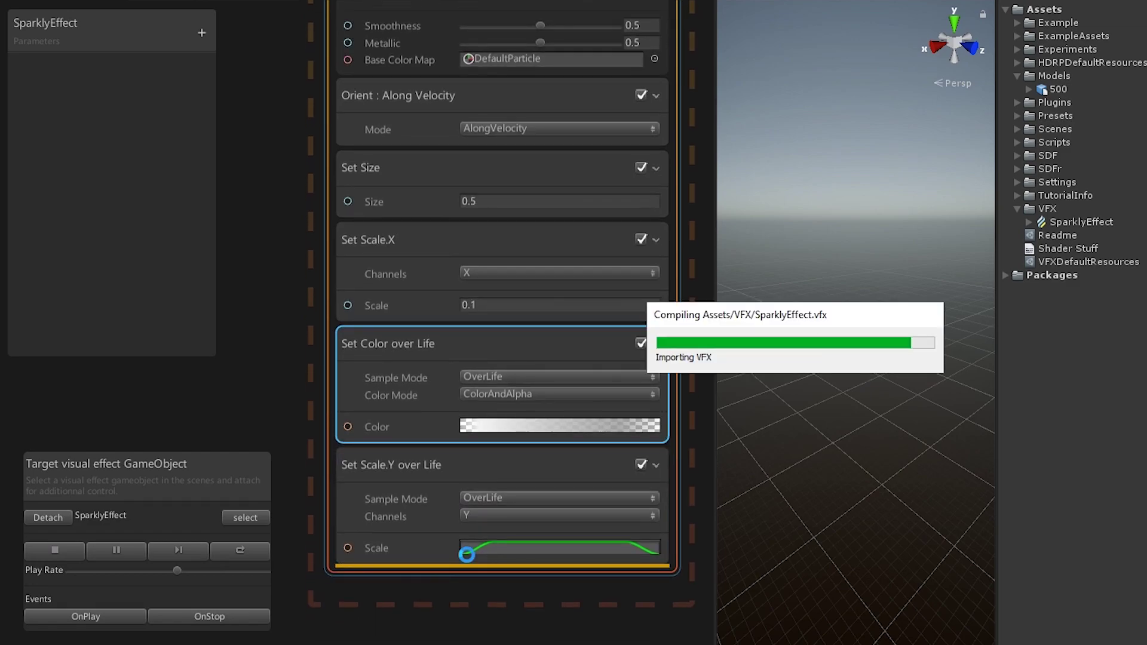
left_click_drag(467, 553, 469, 558)
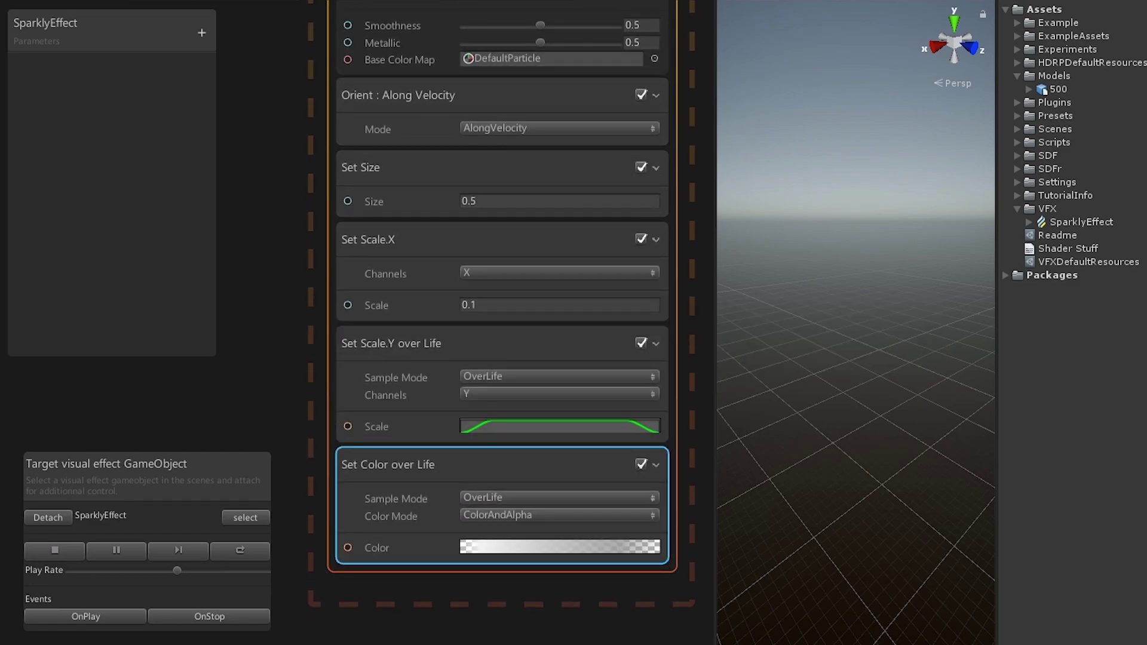
Step: Give the colour gradient an orange start key, a new red key and an orange end key
left_click(560, 546)
left_click(524, 341)
left_click(842, 260)
left_click(814, 251)
left_click(859, 152)
double_click(474, 320)
left_click(850, 293)
left_click(814, 250)
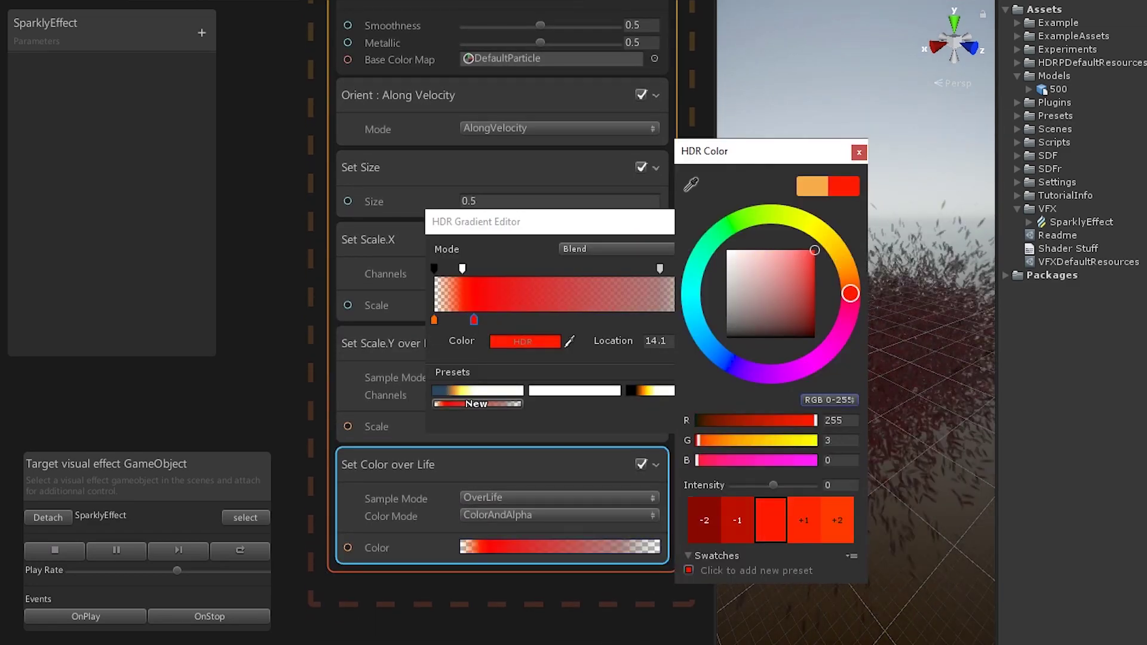
left_click(859, 151)
double_click(714, 320)
left_click(843, 258)
left_click(814, 250)
left_click(859, 152)
left_click(714, 223)
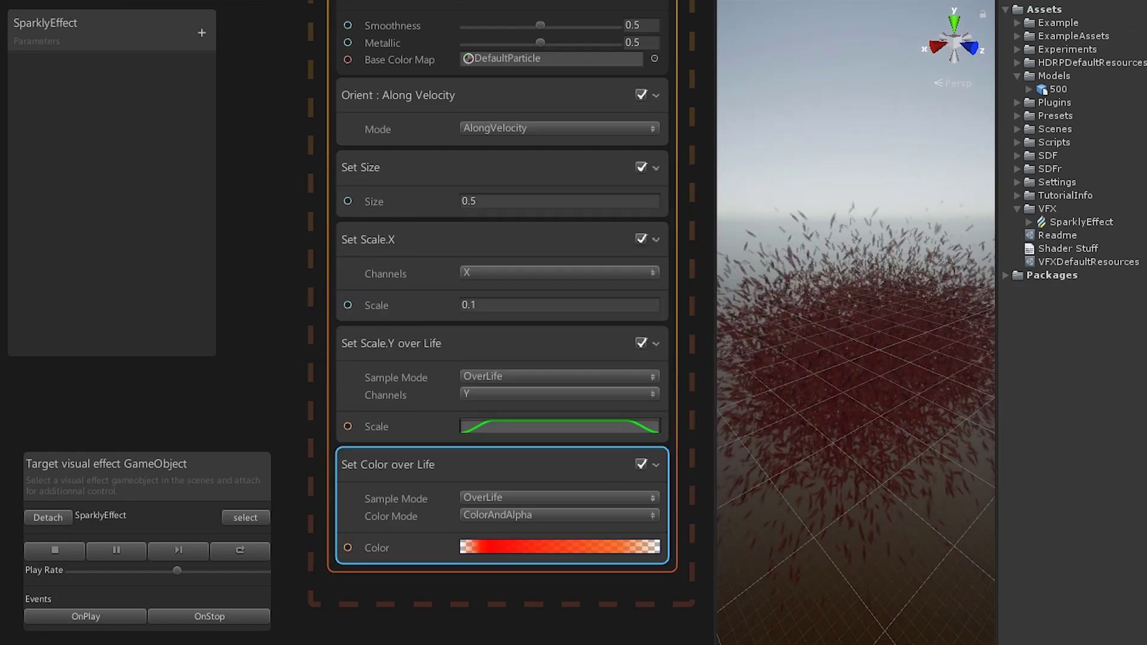
Step: Slide the red key further along and move the end key to 70.6, shifted towards yellow
left_click(519, 548)
left_click_drag(473, 320, 502, 320)
double_click(434, 320)
left_click(841, 260)
left_click(859, 151)
left_click_drag(714, 320, 633, 320)
double_click(633, 319)
left_click(834, 245)
left_click(859, 152)
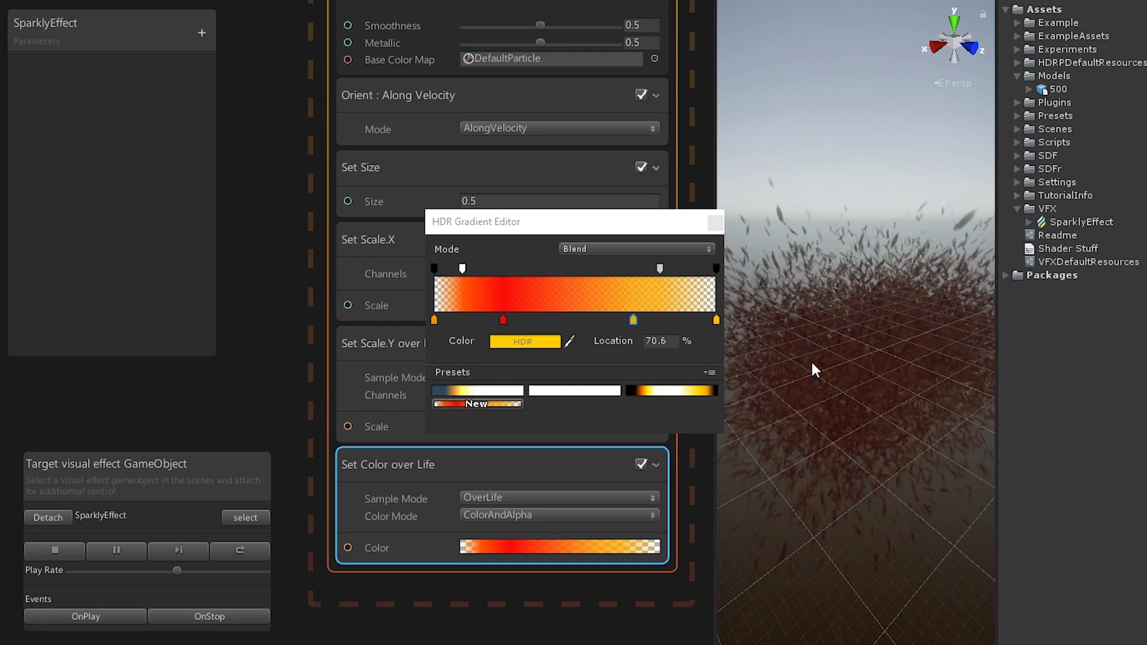
left_click(715, 222)
middle_click_drag(699, 106, 697, 335)
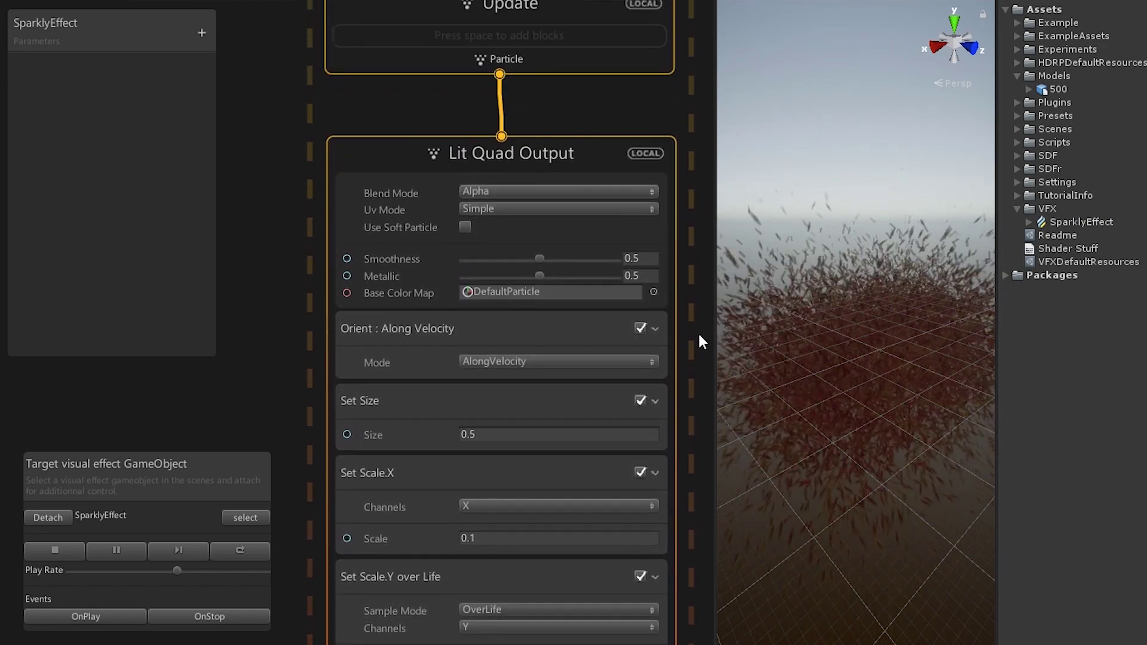
Step: Set the Lit Quad Output's Base Color Map to the built-in Default-Particle texture
left_click(654, 292)
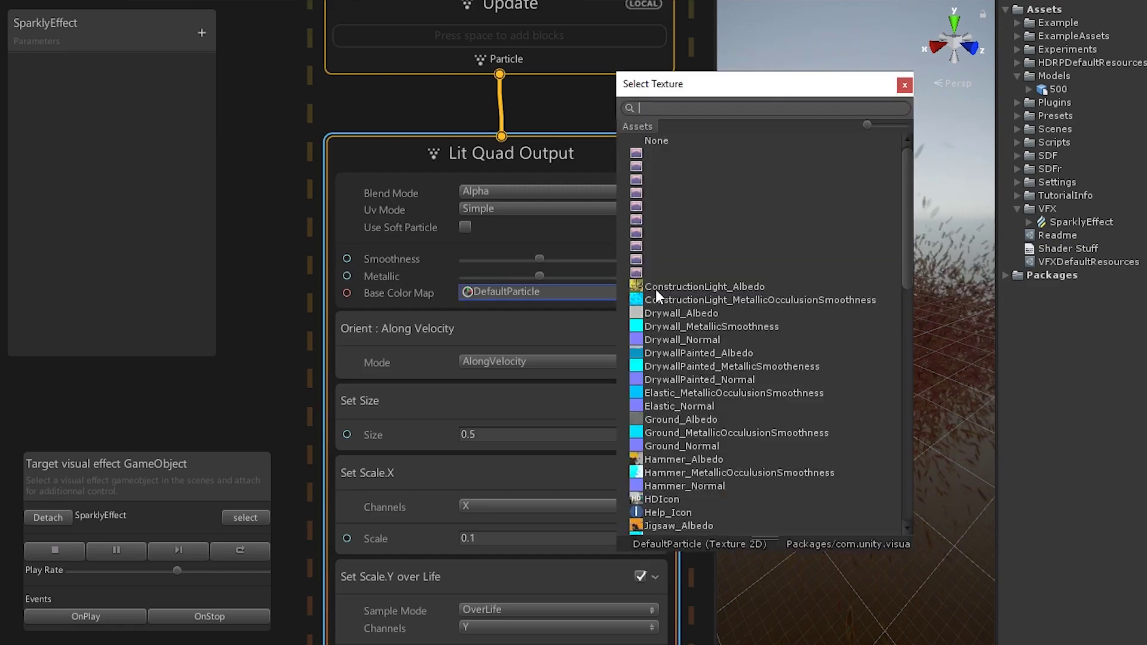
type("default")
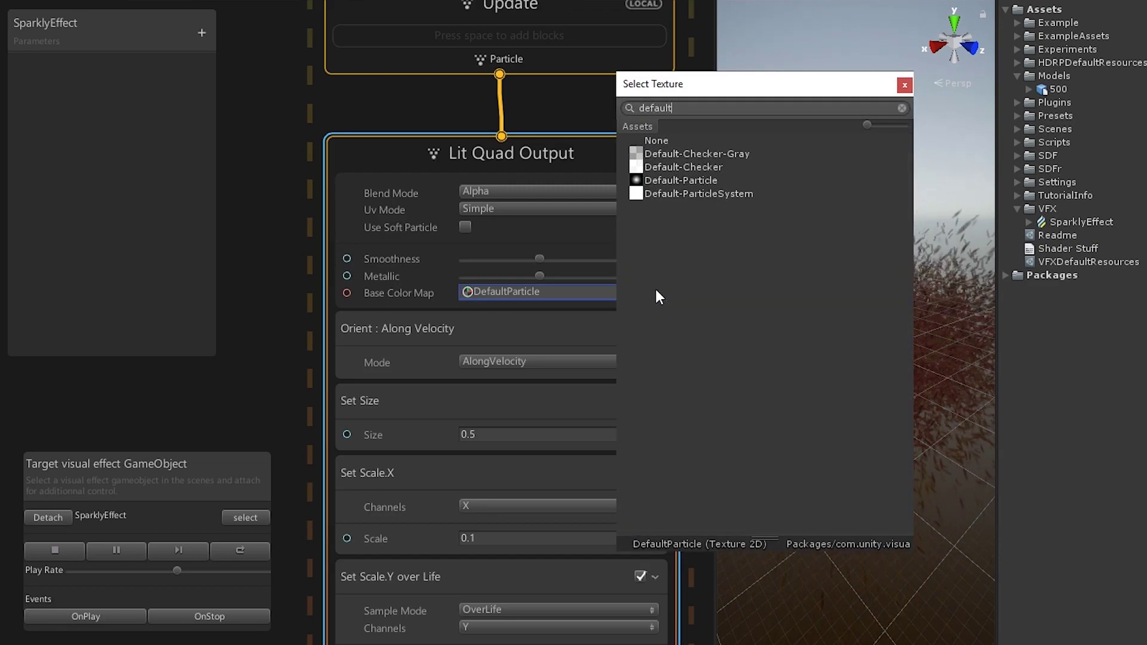
left_click(669, 181)
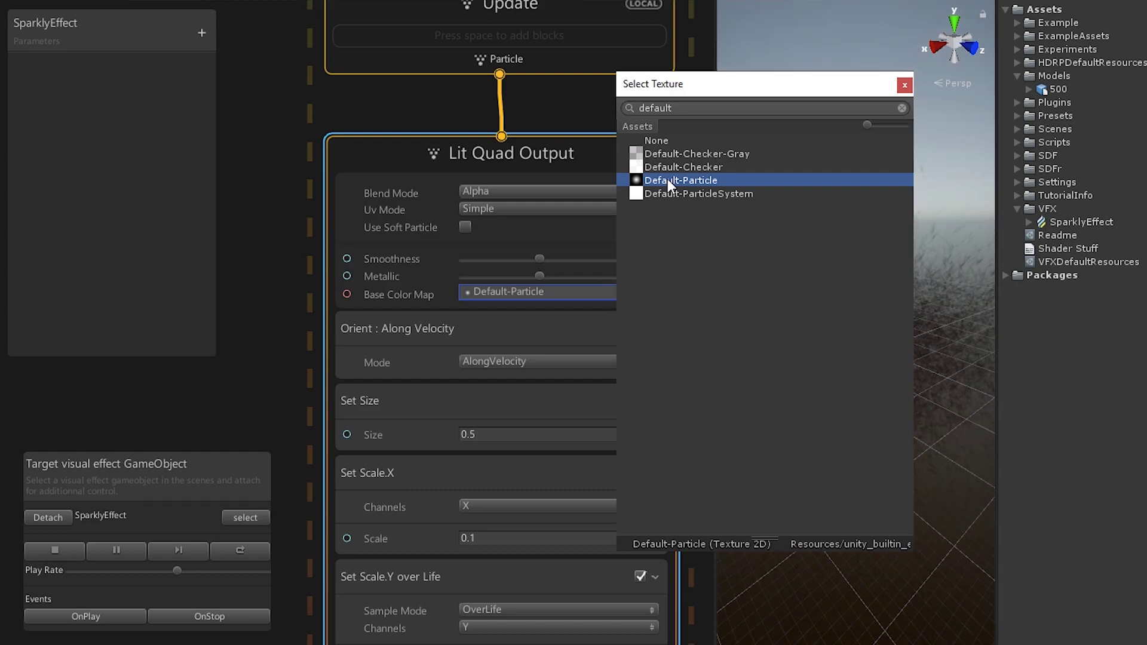
double_click(668, 181)
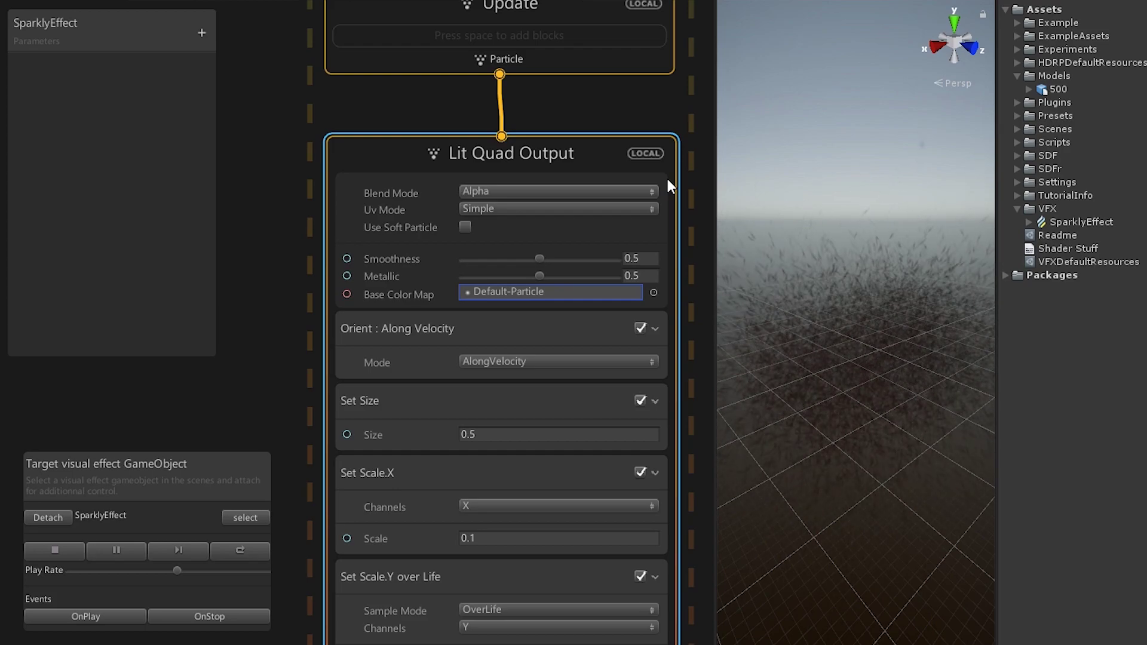
Step: Add a Conform to Signed Distance Field block to Update using sdfData_Number as distance field
left_click(696, 70)
left_click_drag(696, 70, 691, 302)
left_click(583, 304)
key("space")
type("conform")
key("Return")
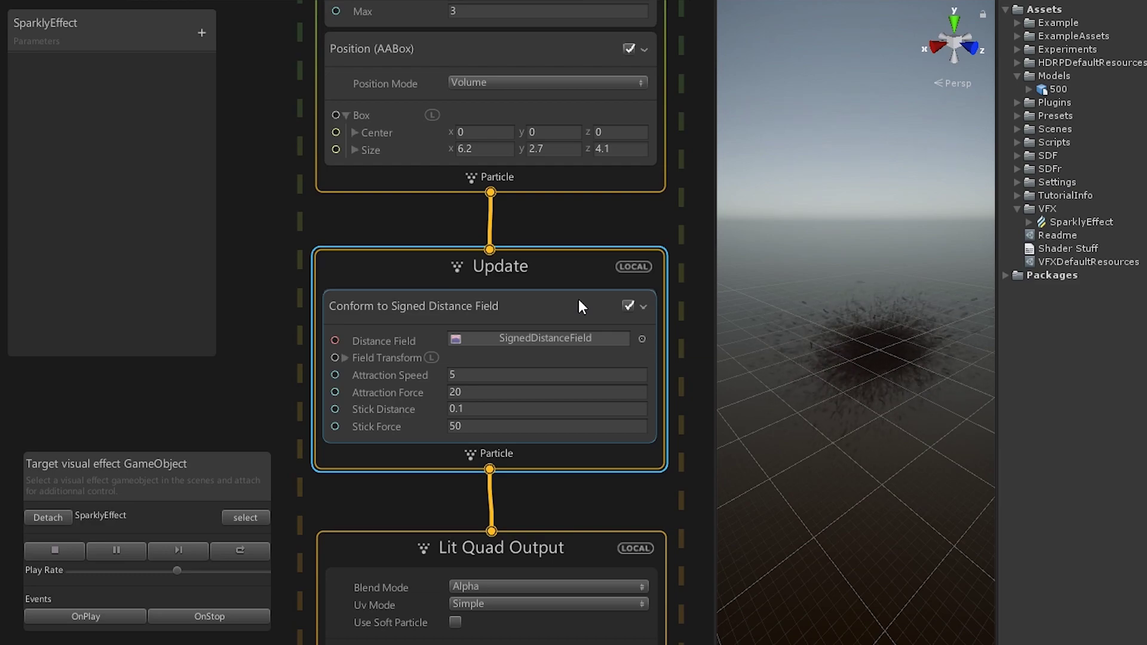
left_click(1016, 155)
left_click(1027, 168)
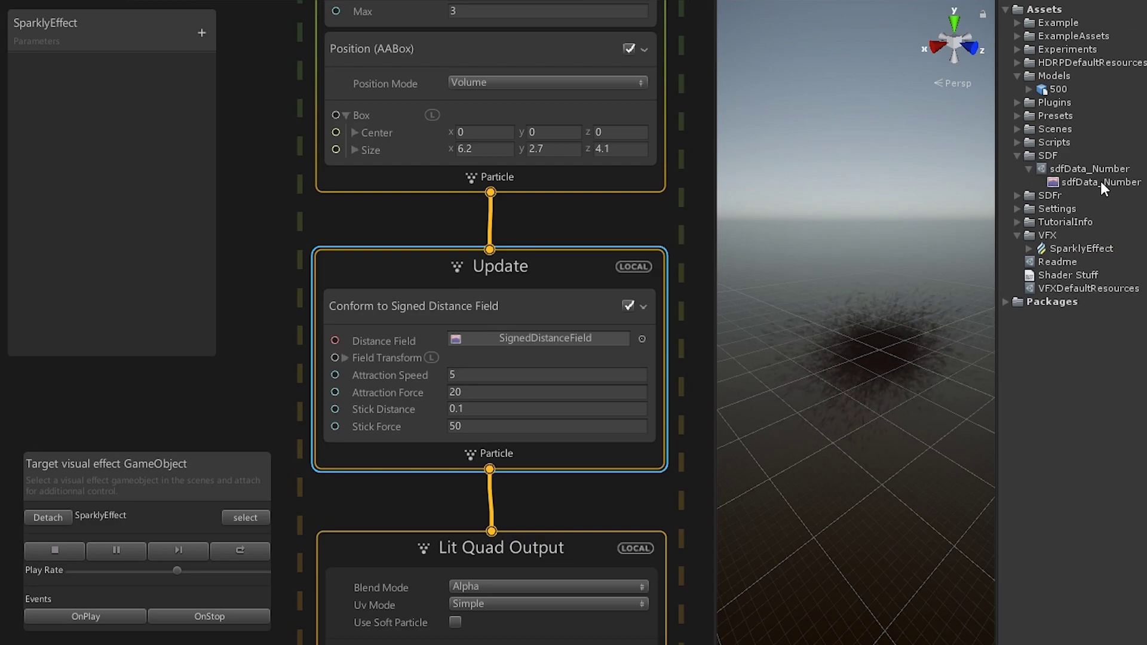
left_click_drag(1101, 181, 562, 335)
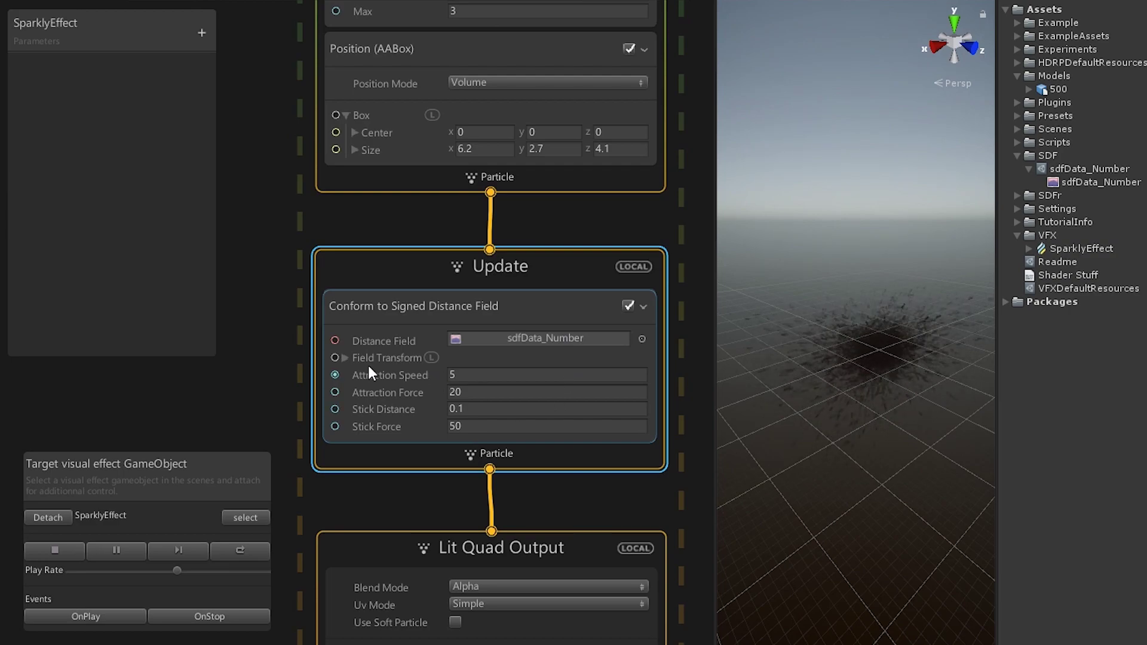
Step: Set the field transform size to 6.2 × 2.7 × 4.1 and X angle to 90
left_click(345, 357)
left_click(425, 406)
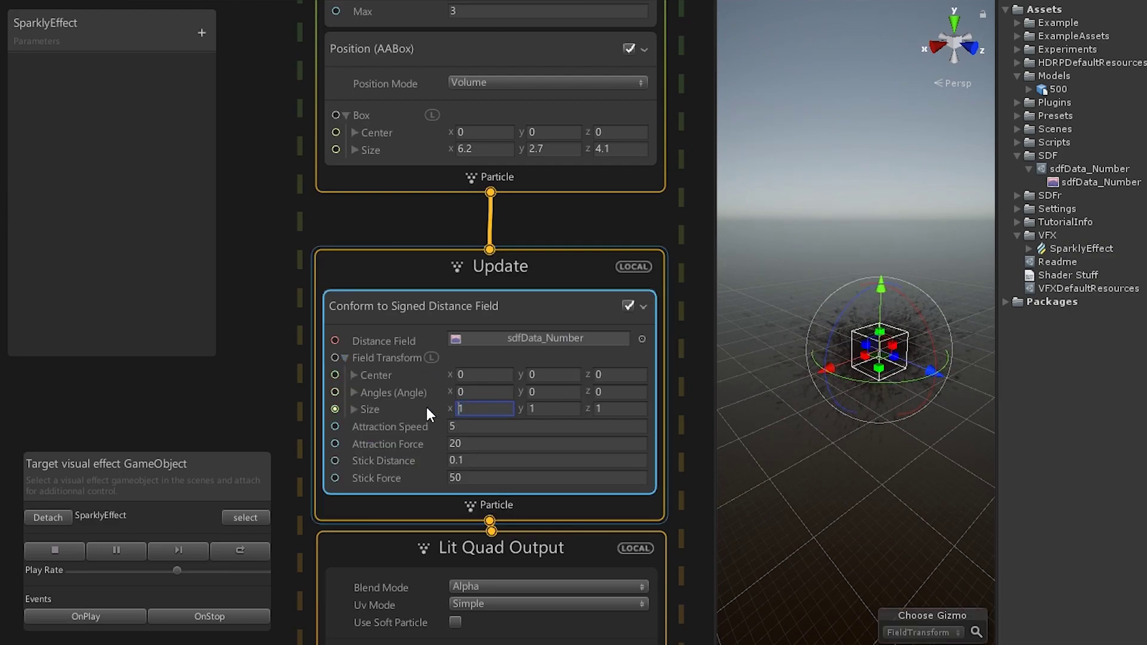
type("6.2")
key("Tab")
type("2.7")
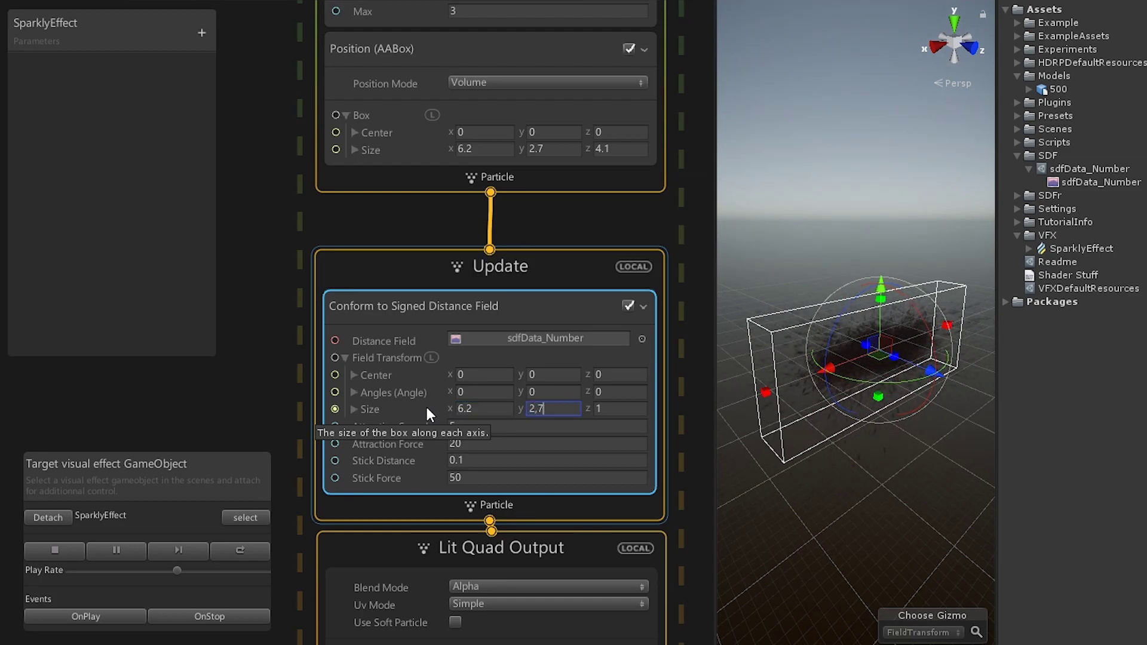
key("Tab")
type("4.1")
left_click_drag(836, 298, 651, 353, "alt")
left_click(484, 391)
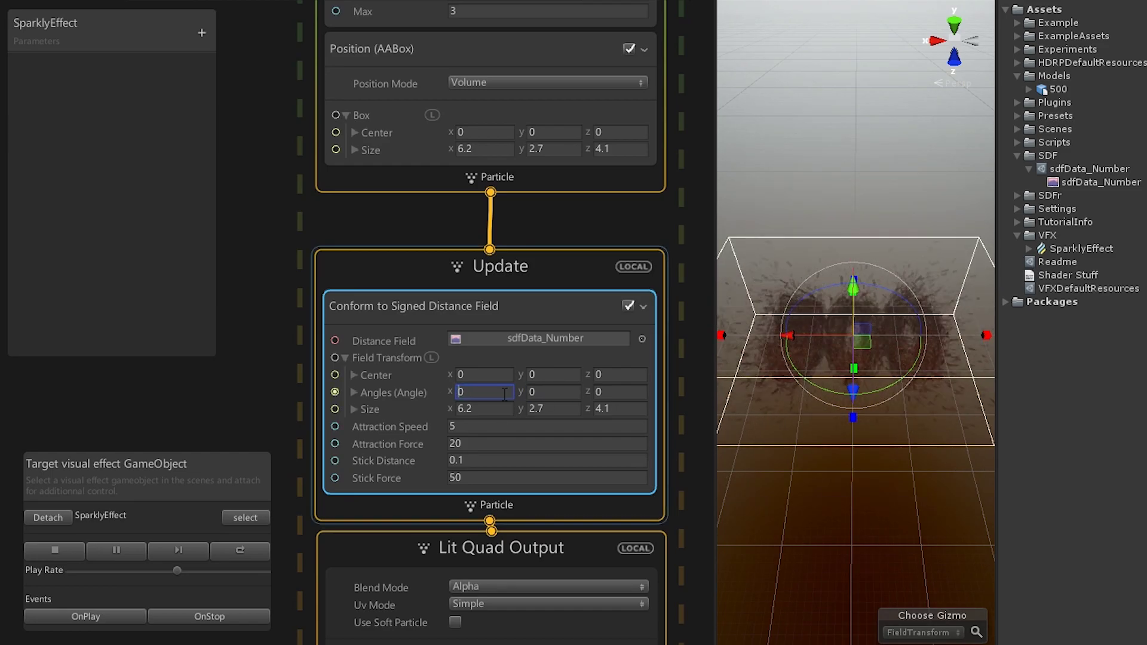
type("90")
left_click_drag(740, 478, 923, 264, "alt")
Step: Zero the Main Camera's X and Y position
left_click(928, 79)
left_click(1061, 101)
type("0")
key("Tab")
type("0")
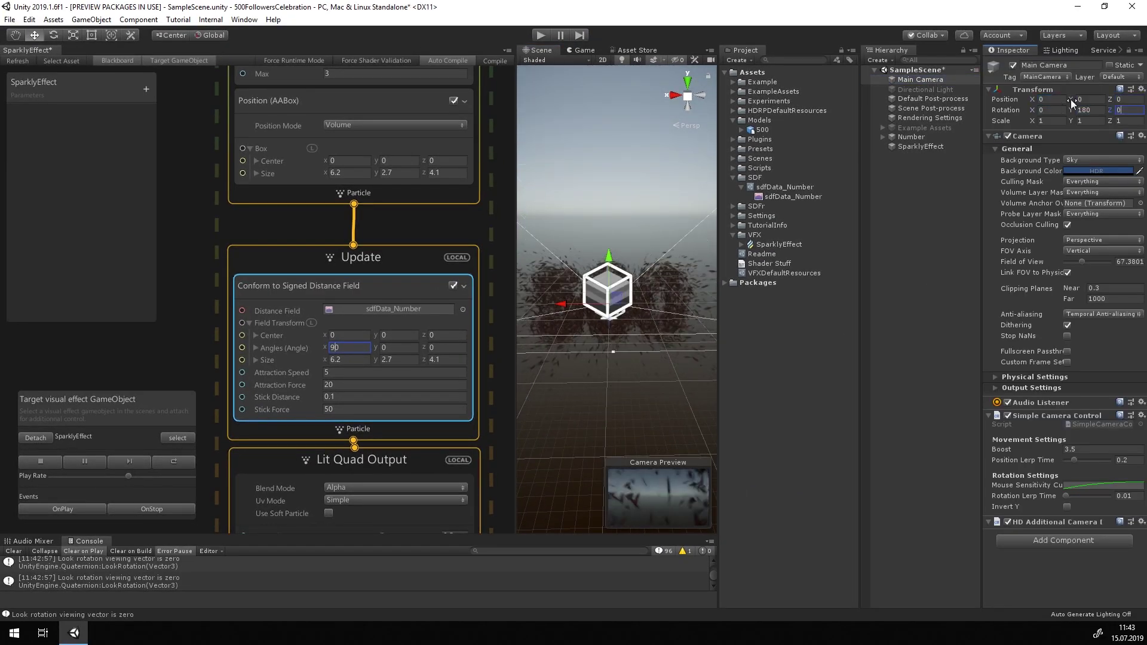
Step: Create an Area Light and rotate it 180° on X
right_click(884, 173)
mouse_move(934, 343)
left_click(1069, 378)
left_click_drag(603, 197, 759, 364, "alt")
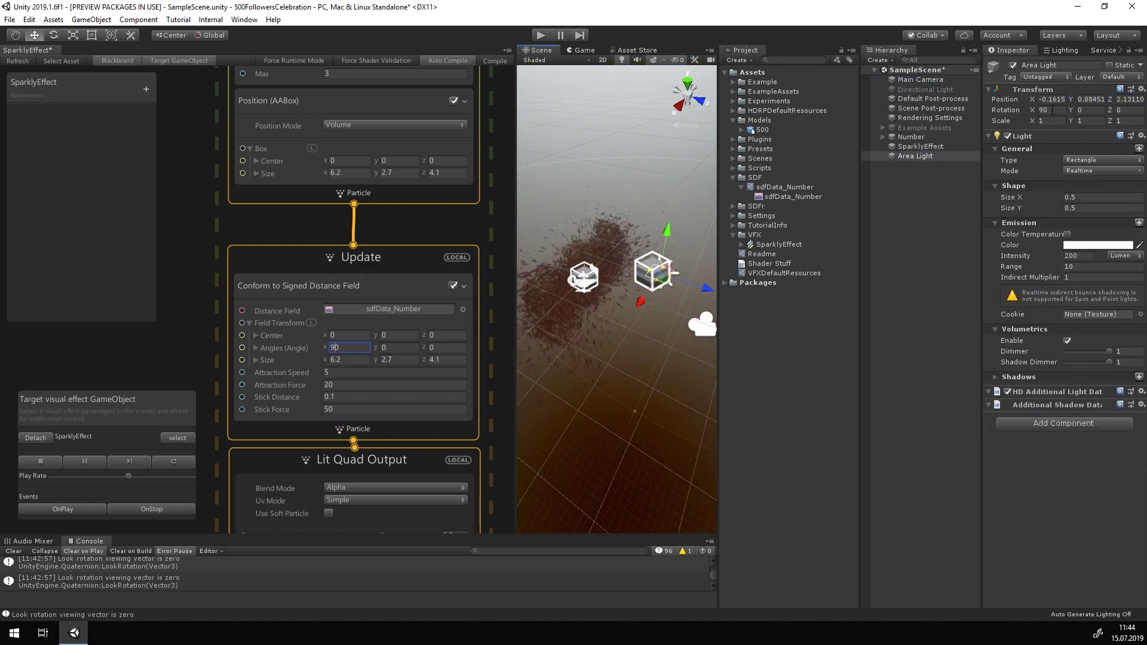
key("e")
Step: Size the area light 6 × 4 with intensity 200000 and check the result in Game view
left_click(1079, 197)
type("6")
key("Tab")
type("4")
right_click_drag(633, 238, 557, 196)
left_click(1091, 255)
type("20000")
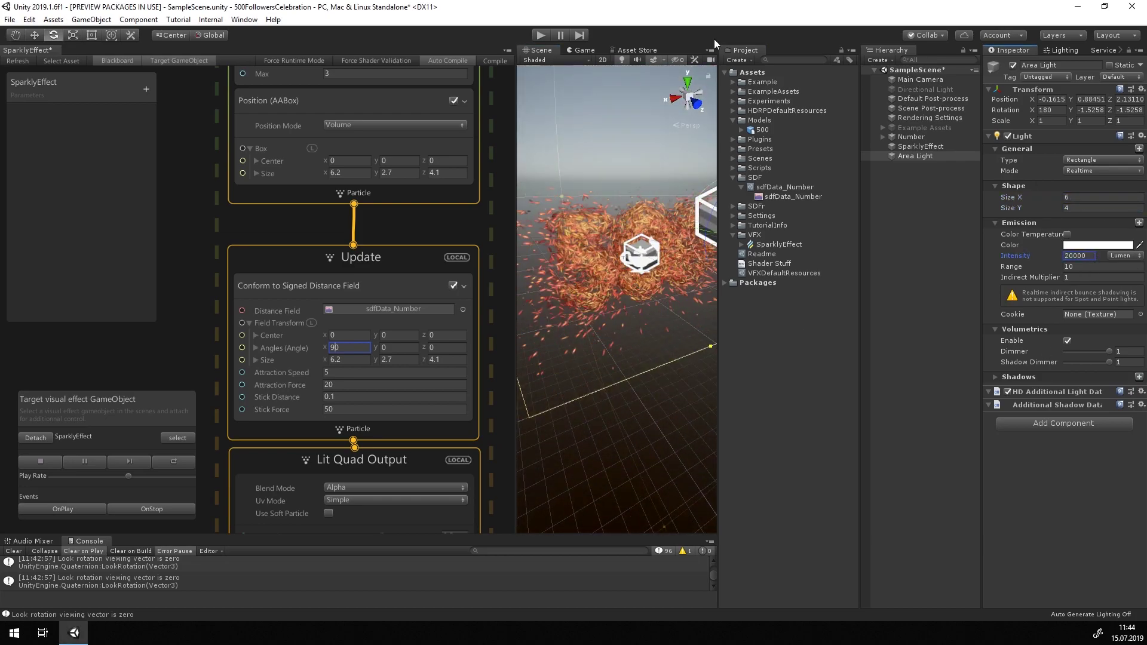
left_click(582, 50)
left_click(1093, 255)
type("200000")
left_click(916, 343)
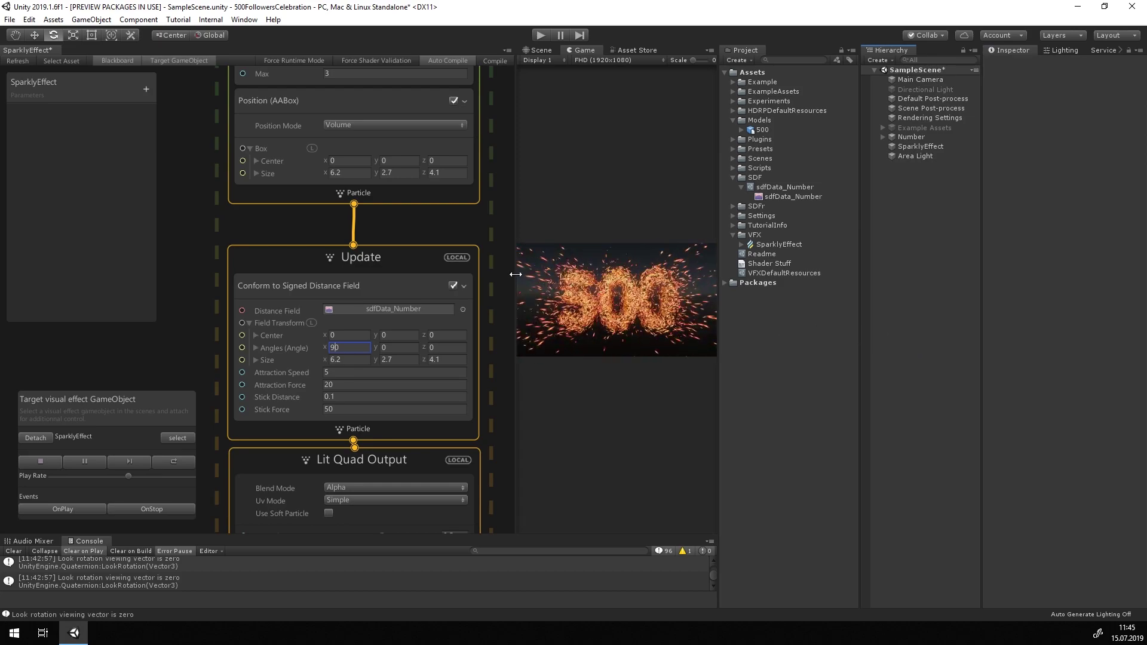
mouse_move(517, 263)
left_mouse_down()
mouse_move(439, 263)
mouse_move(511, 277)
left_mouse_up()
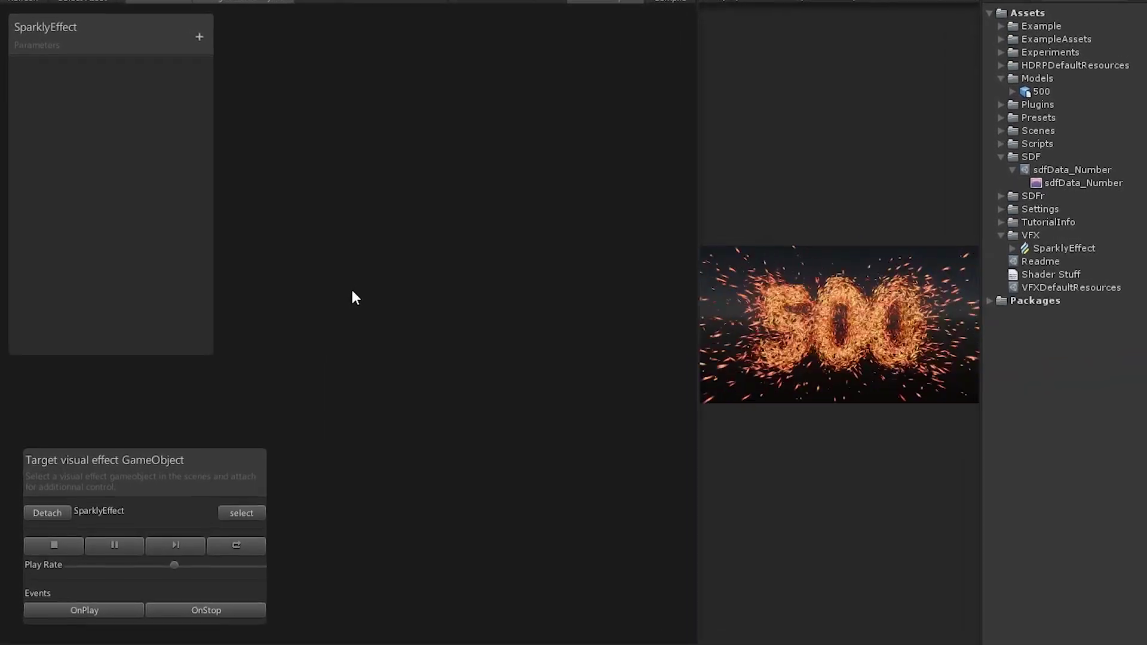
Step: Add a TotalTime node to the graph
right_click(317, 294)
left_click(358, 303)
type("Total Time")
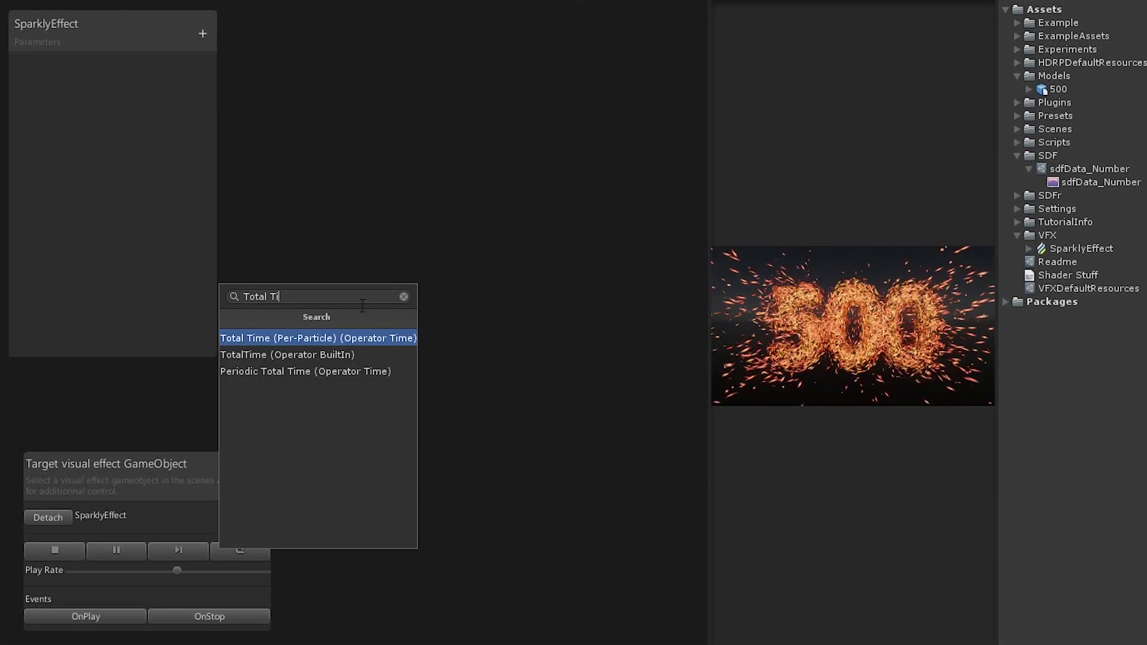
key("Down")
key("Return")
left_click_drag(358, 333, 281, 212)
left_click(331, 305)
Step: Create an exposed float parameter Interval with default 5 and place it in the graph
left_click(201, 24)
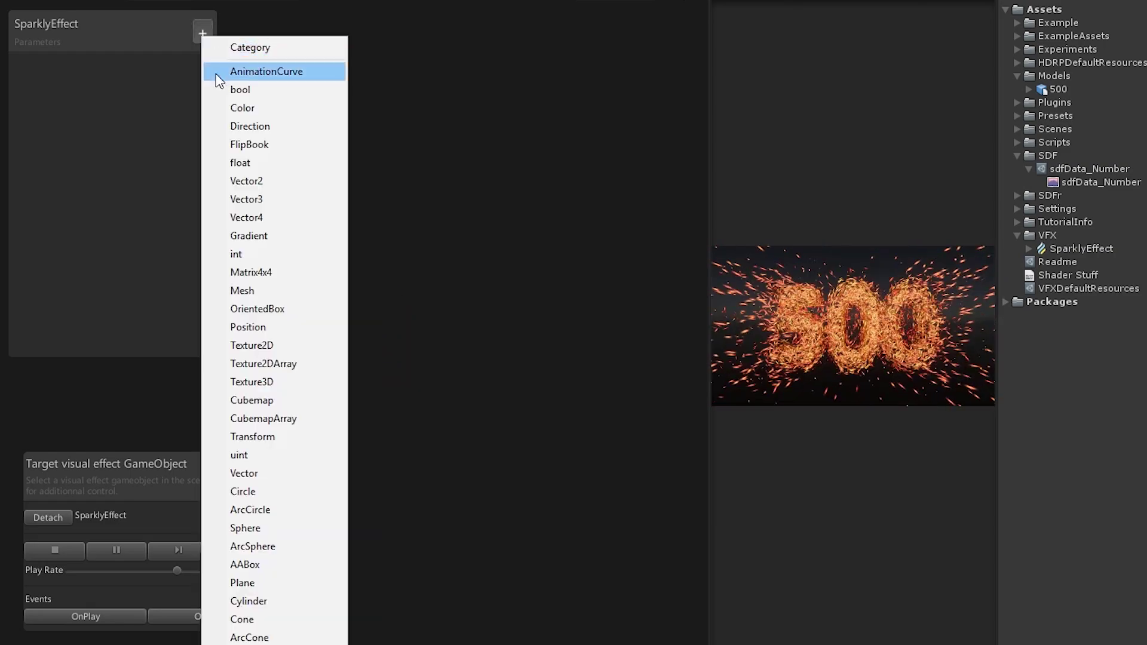
left_click(228, 161)
double_click(73, 64)
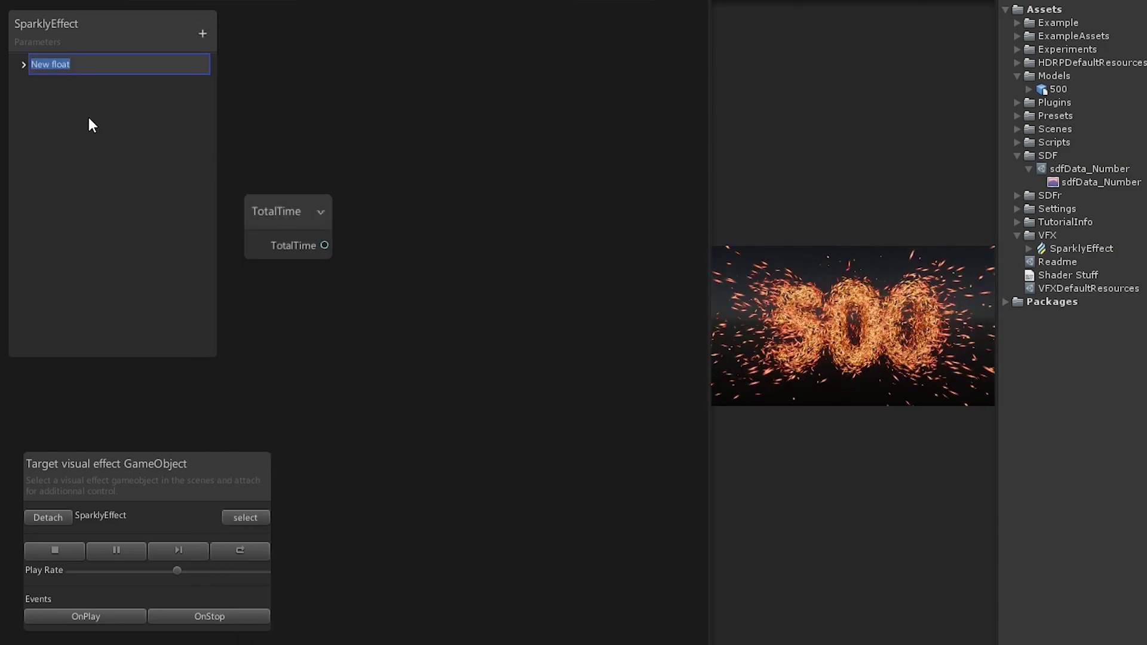
type("Interval")
key("Return")
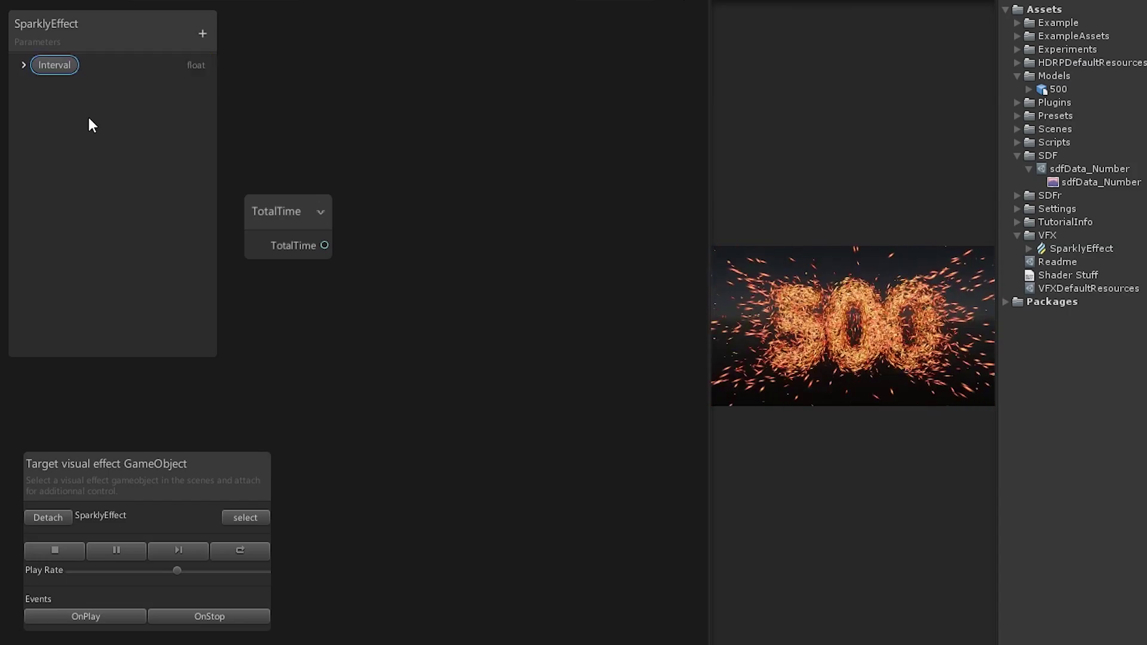
left_click(24, 65)
left_click(99, 83)
left_click(108, 100)
type("5")
left_click_drag(53, 66, 292, 307)
Step: Add a Modulo node computing TotalTime modulo Interval
right_click(461, 240)
left_click(460, 240)
type("mod")
key("Return")
left_click_drag(464, 255, 434, 195)
left_click_drag(342, 311, 414, 256)
left_click_drag(323, 245, 414, 239)
left_click_drag(310, 307, 289, 285)
left_click(466, 203)
left_click_drag(465, 203, 450, 206)
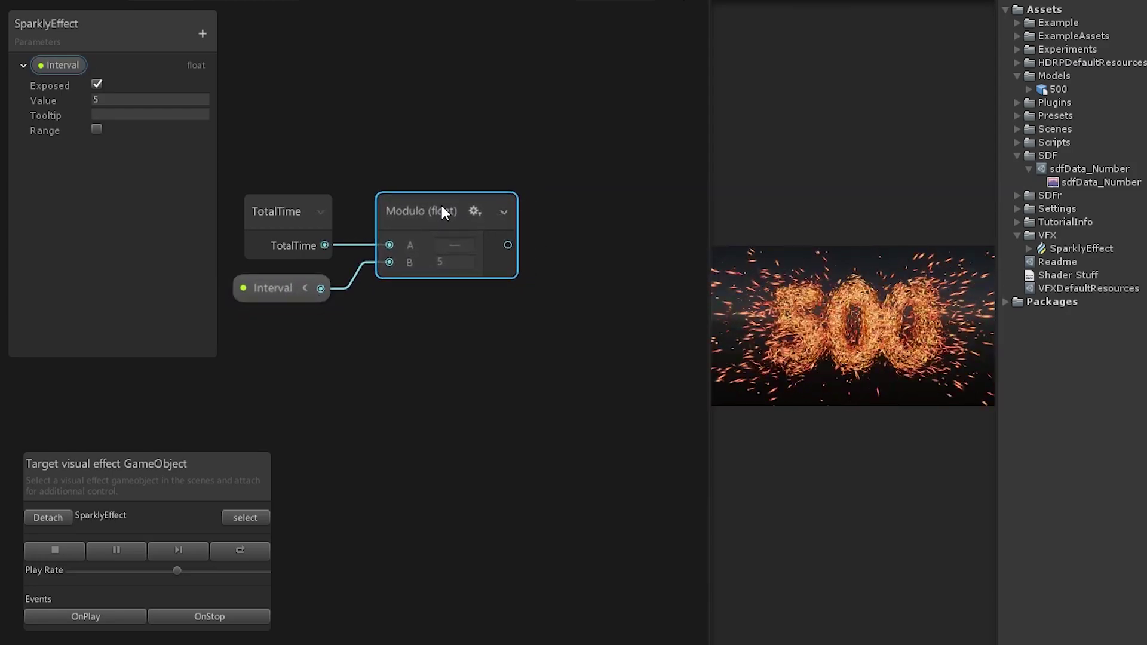
Step: Remap the Modulo result from 0–Interval to a new range of 0 to 1
scroll(600, 179, "down", 2)
right_click(526, 220)
left_click(576, 230)
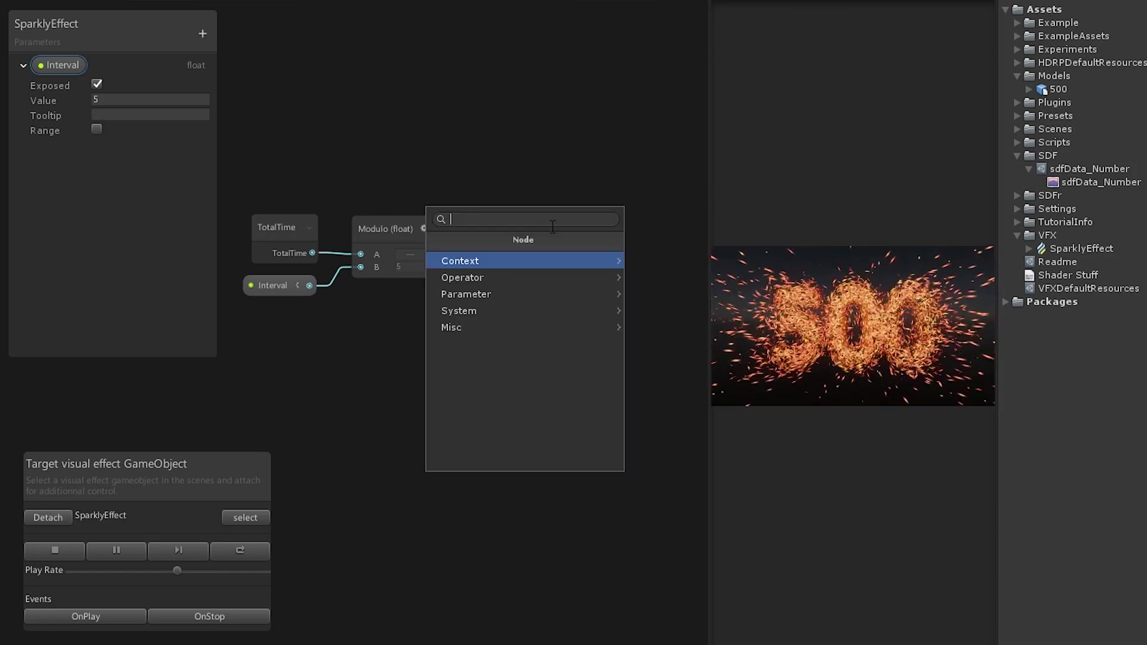
type("remap")
key("Return")
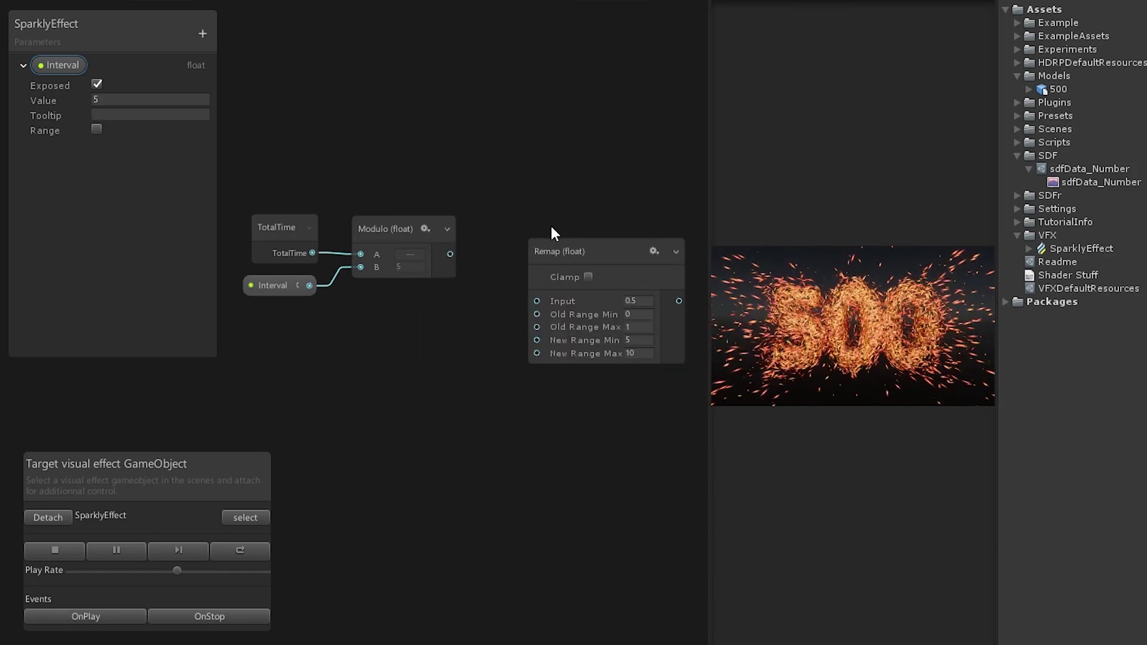
left_click_drag(564, 254, 539, 215)
left_click_drag(450, 255, 511, 267)
left_click_drag(311, 284, 511, 292)
left_click(621, 305)
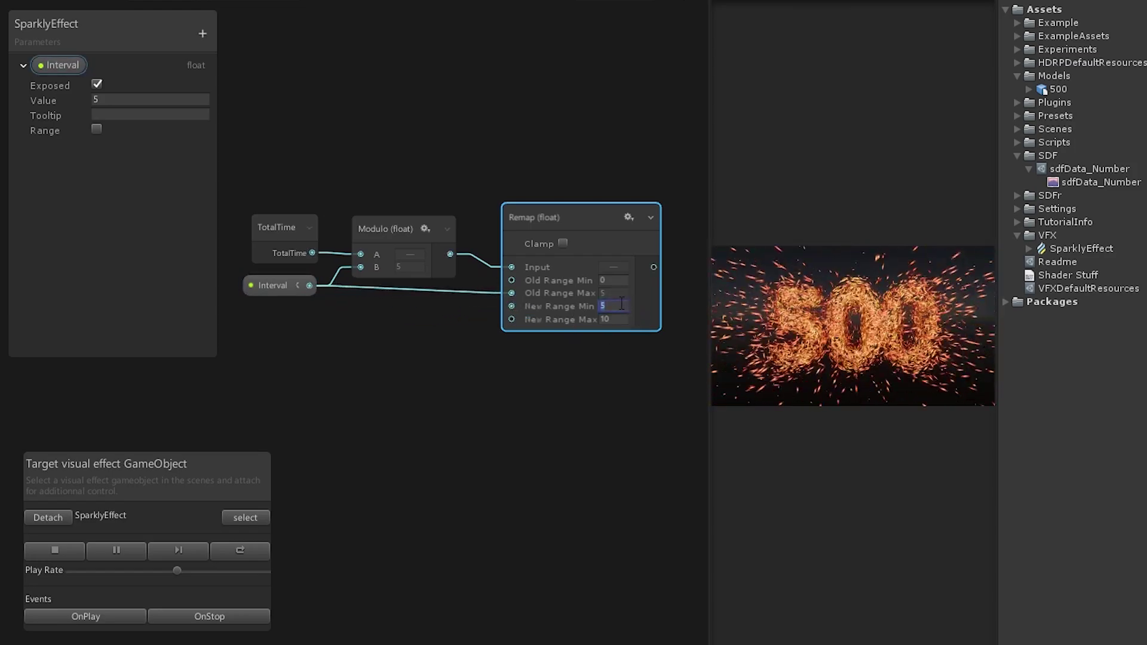
type("0")
key("Tab")
type("1")
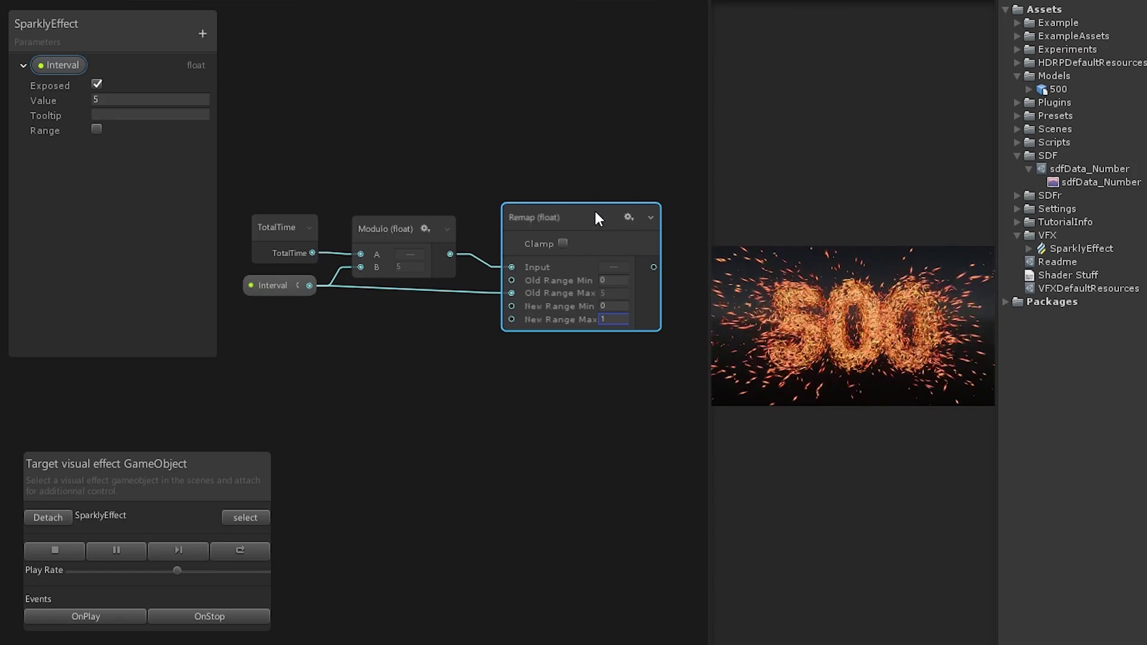
left_click_drag(594, 211, 585, 223)
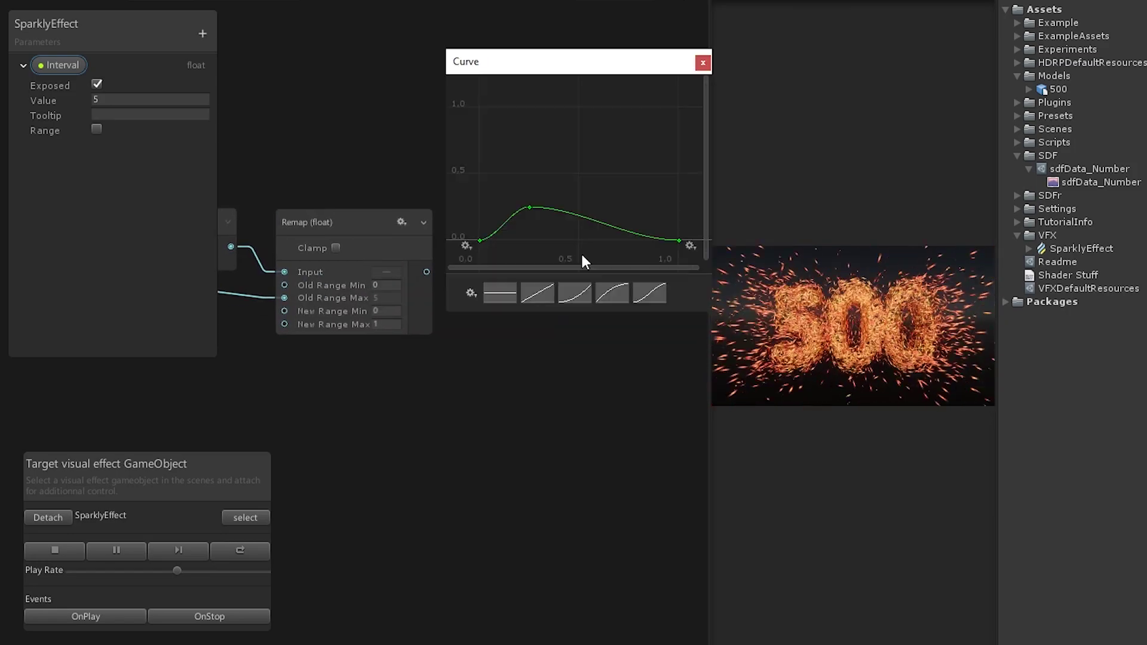
Step: Add a Sample Curve node and key a 1.8 peak at 0.85 and a value-1 key at 0.78
left_click(499, 293)
right_click(638, 107)
left_click(655, 138)
type("1.8")
key("Tab")
type("0.85")
left_click(603, 153)
type("1.546694")
key("Tab")
type("0.78")
key("Return")
left_click_drag(590, 220, 584, 194)
Step: Set the curve's first and last keys to 0, then verify the 0.85 peak key
double_click(494, 194)
right_click(467, 195)
left_click(513, 224)
type("0")
right_click(665, 194)
left_click(698, 223)
type("0")
key("Return")
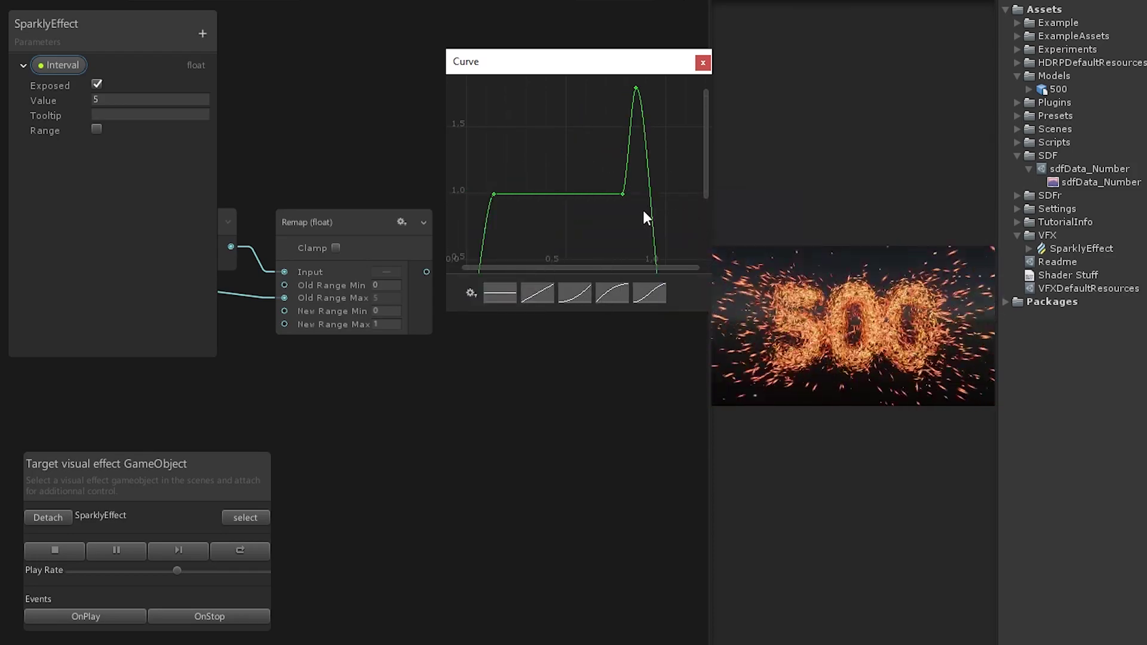
middle_click_drag(633, 207, 635, 163)
scroll(635, 172, "down", 6)
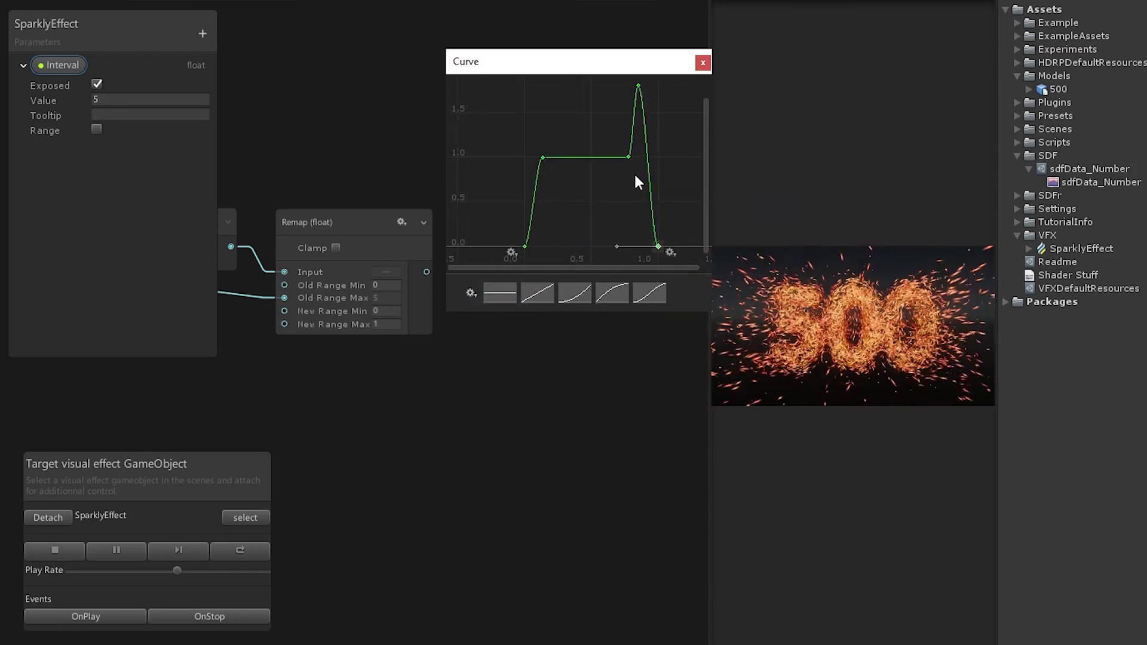
right_click(637, 86)
left_click(673, 112)
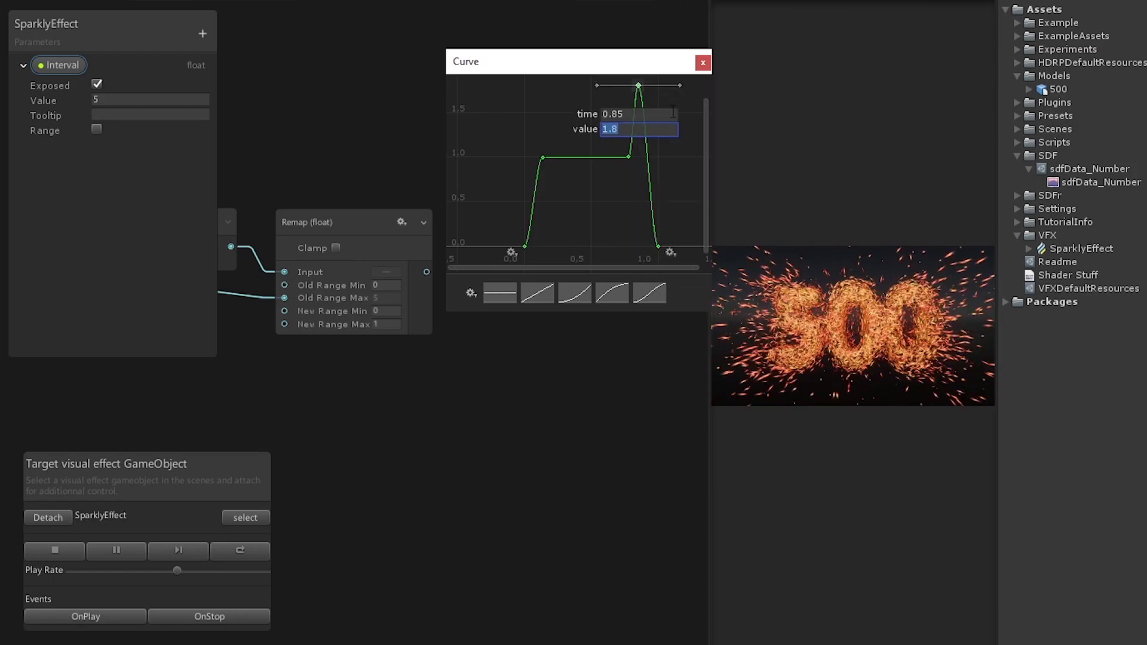
left_click(683, 108)
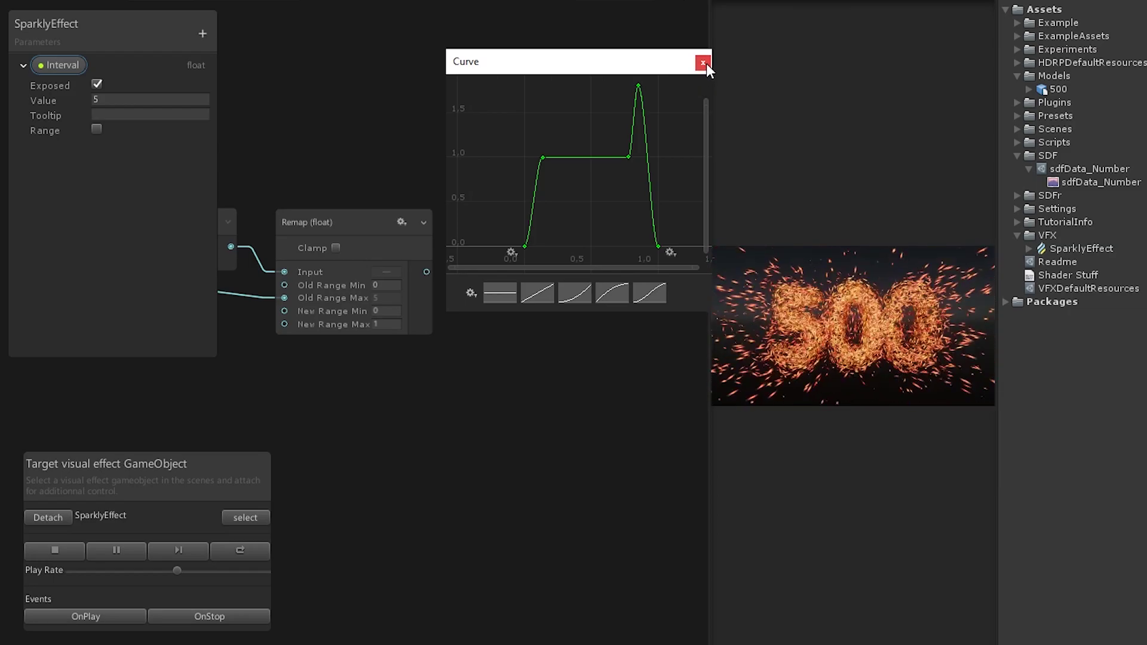
left_click(703, 63)
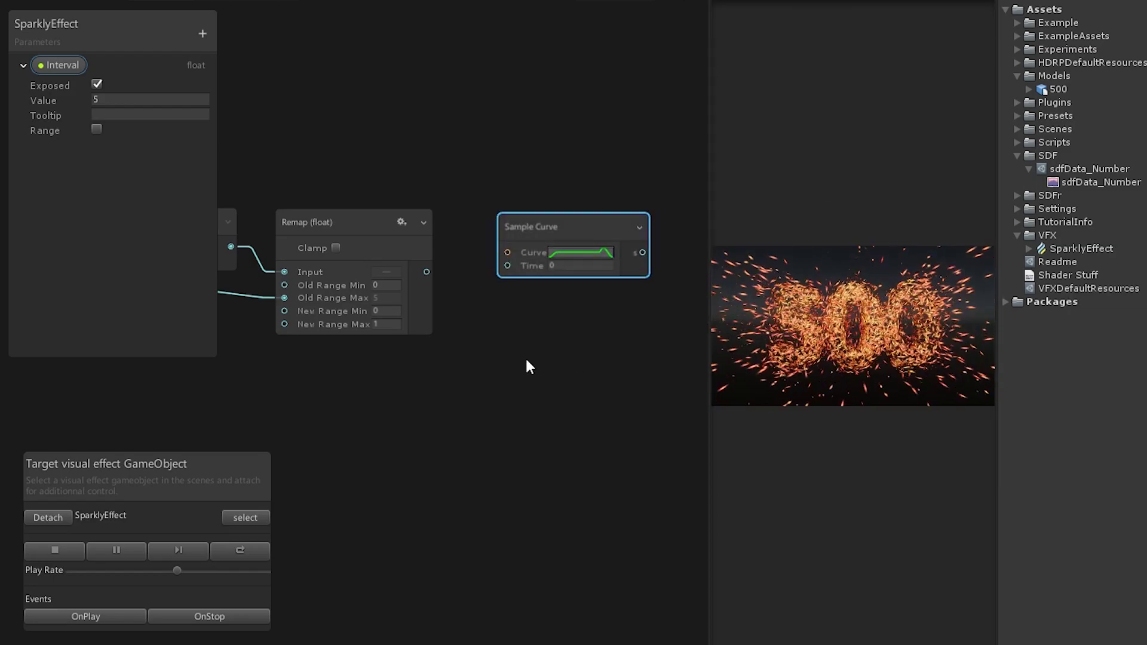
Step: Feed the Remap result into the curve's Time and wire its output to Set Size
middle_click_drag(526, 360, 475, 374)
left_click_drag(374, 285, 455, 279)
scroll(681, 406, "down", 4)
middle_click_drag(681, 406, 446, 240)
scroll(446, 242, "up", 3)
left_click_drag(366, 107, 565, 447)
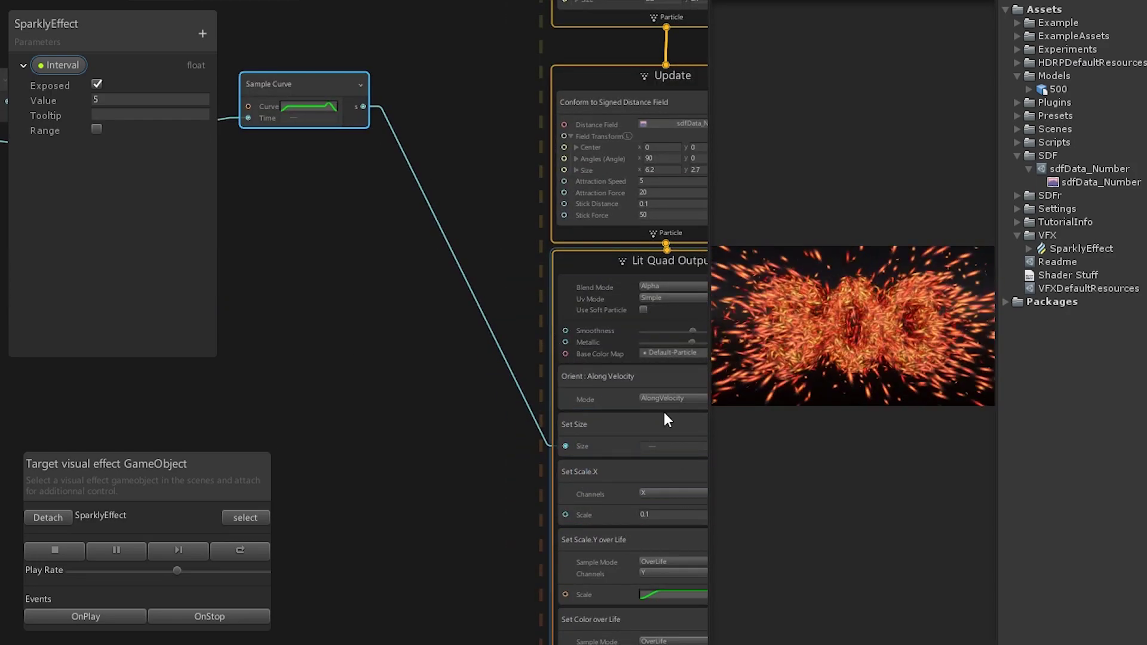
Step: Multiply the curve output by 0.4 and wire the result into Set Size
middle_click_drag(469, 182, 584, 188)
key("space")
type("mul")
key("Return")
left_click_drag(479, 112, 455, 309)
left_click_drag(455, 310, 455, 311)
left_click(492, 323)
type("0.4")
left_click_drag(526, 312, 583, 452)
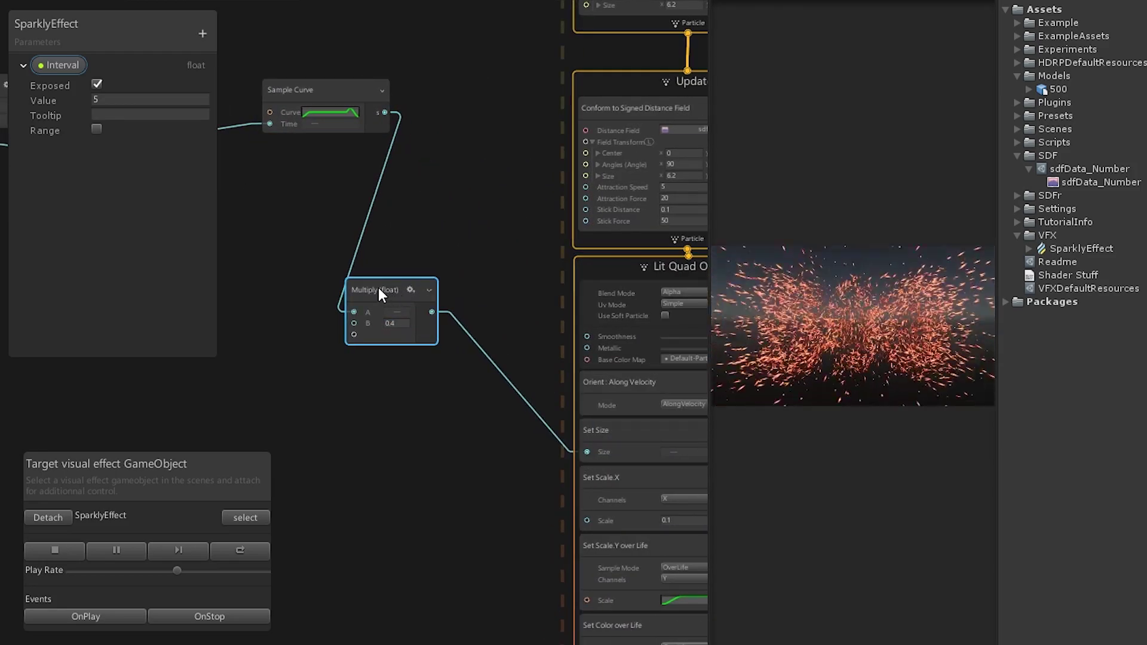
left_click_drag(383, 292, 496, 427)
left_click(486, 332)
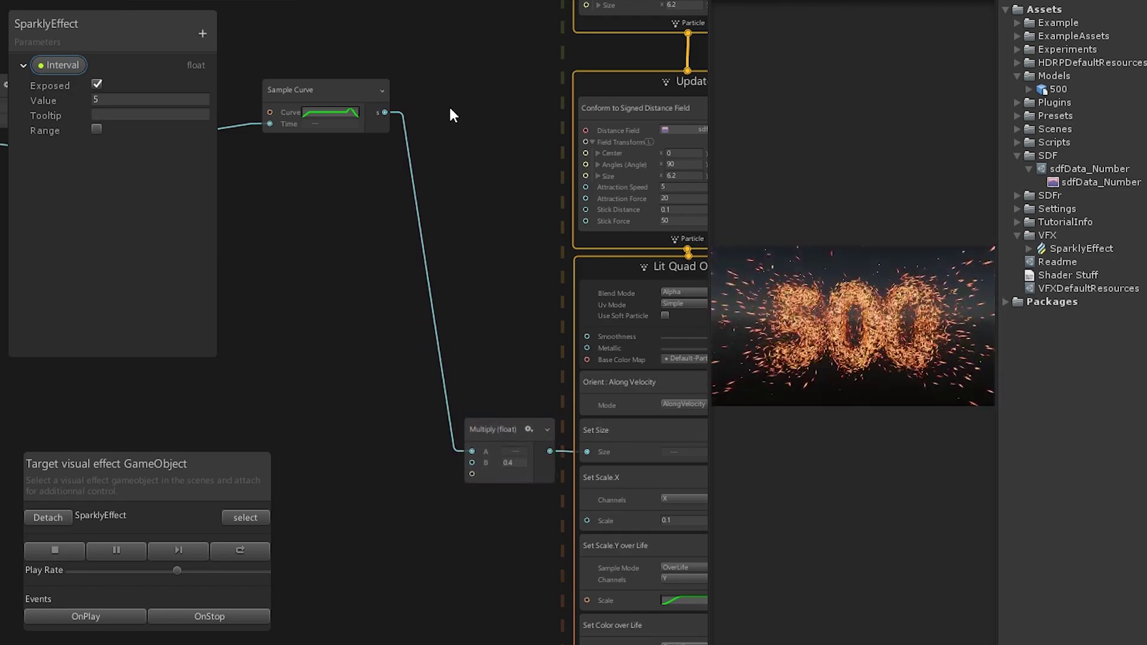
Step: Create a second Sample Curve node above the first one
middle_click_drag(450, 113, 561, 447)
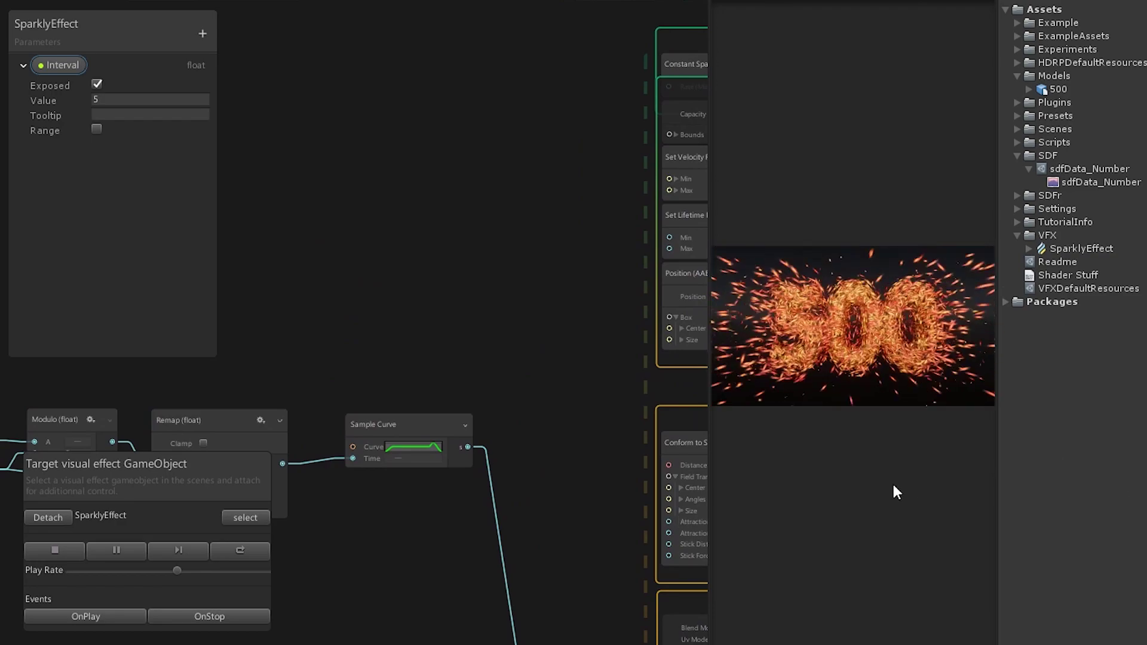
right_click(388, 301)
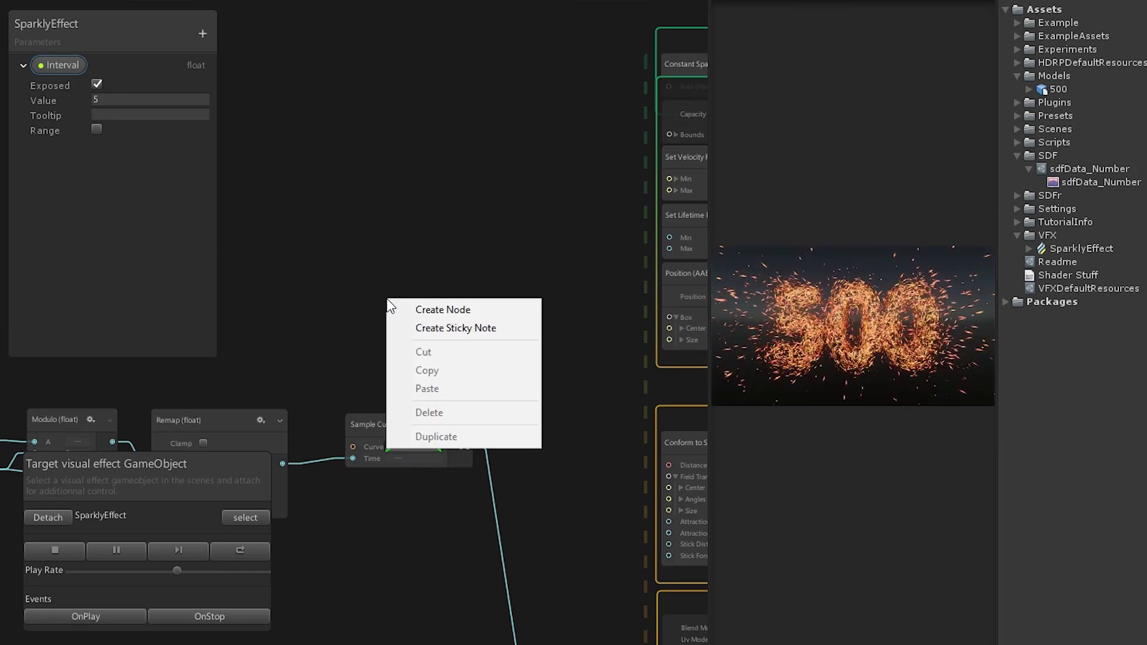
left_click(425, 308)
type("Sample")
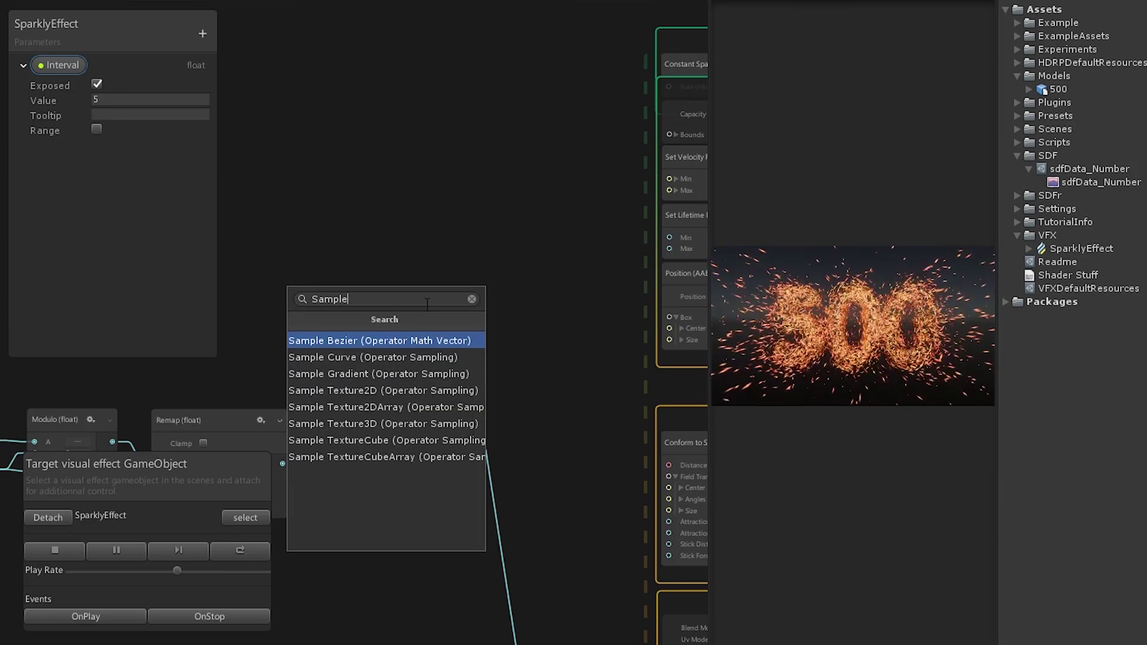
key("Down")
key("Return")
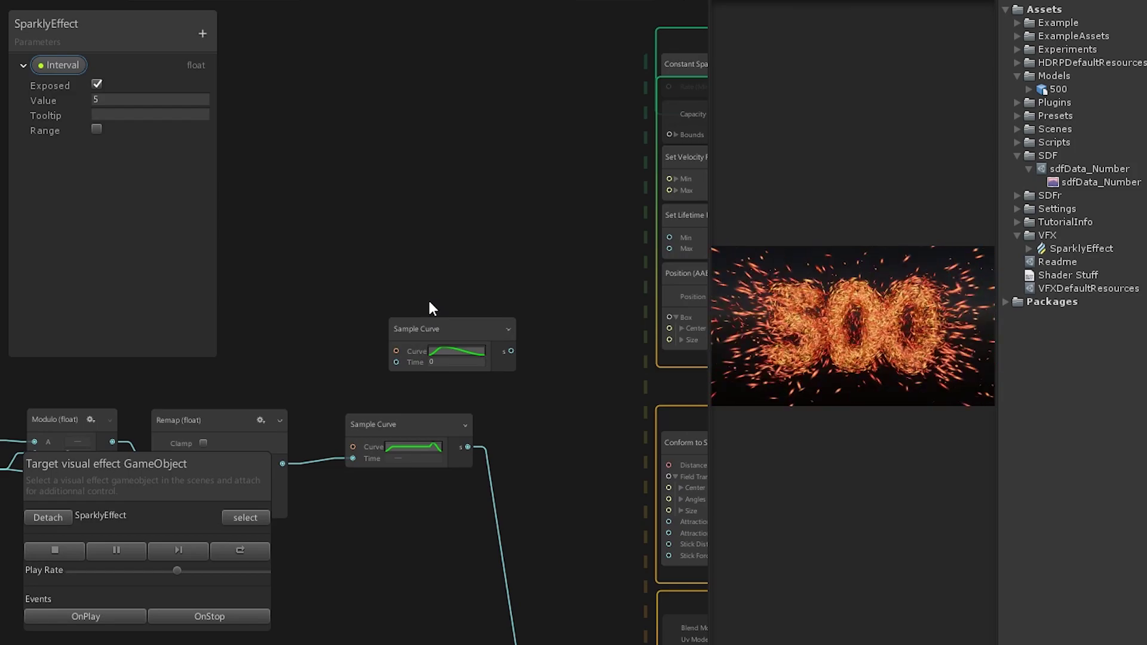
left_click_drag(440, 330, 393, 246)
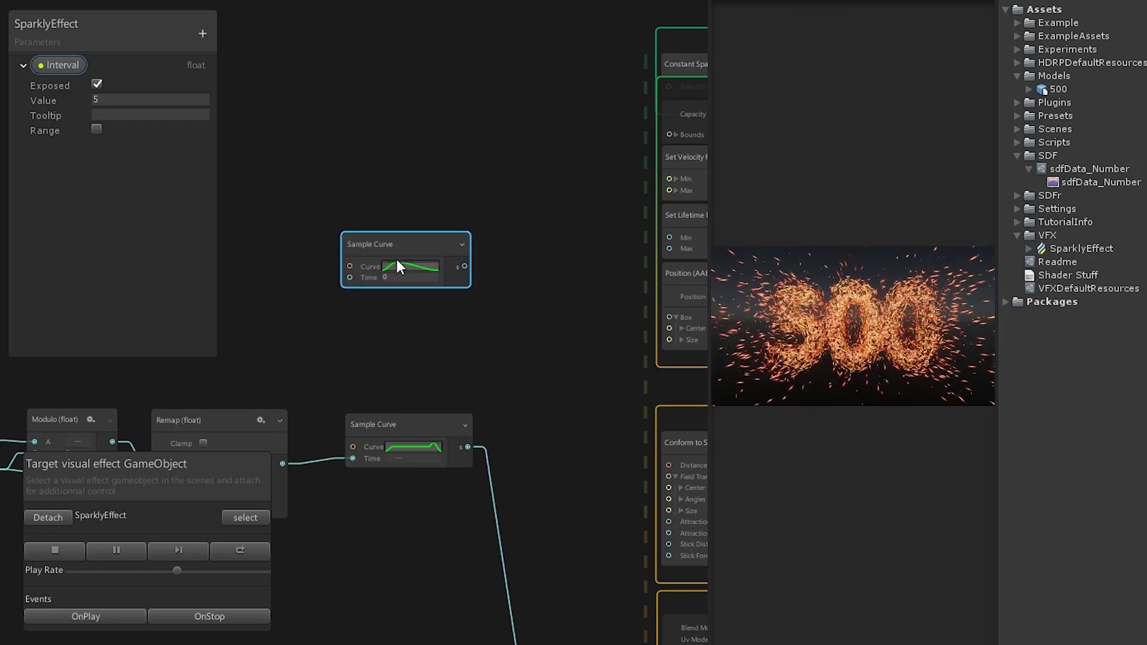
left_click(399, 263)
Step: Key the new curve at time 0.85 with end value 0, fed by the Remap result
right_click(645, 108)
left_click(679, 123)
type("0,85")
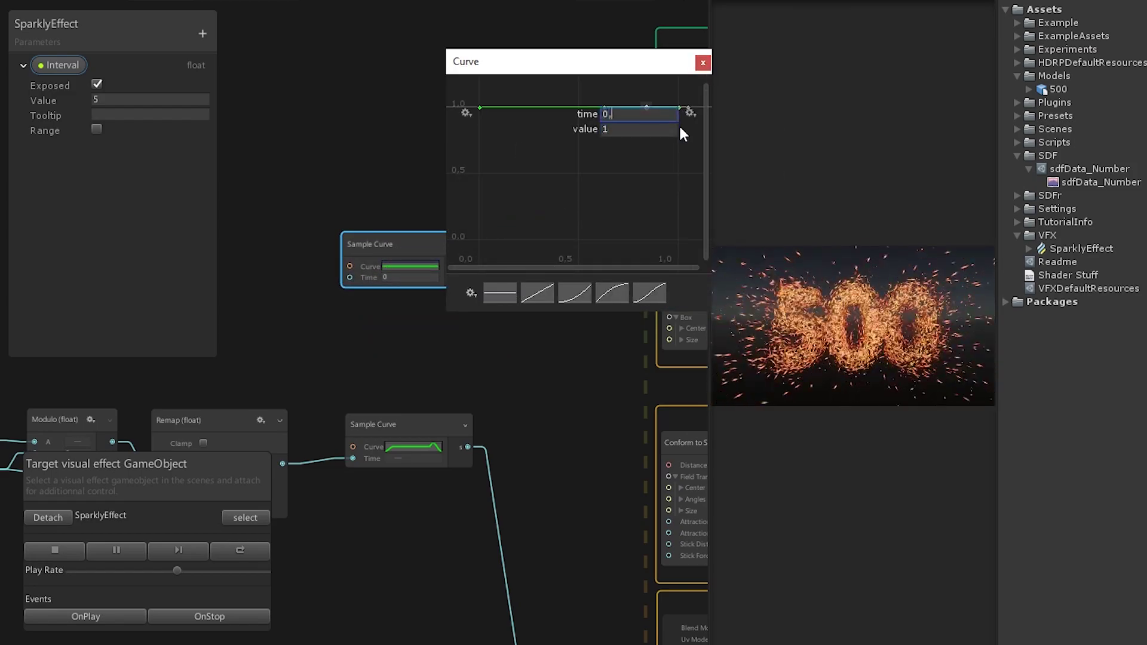
key("Return")
right_click(678, 107)
left_click(708, 133)
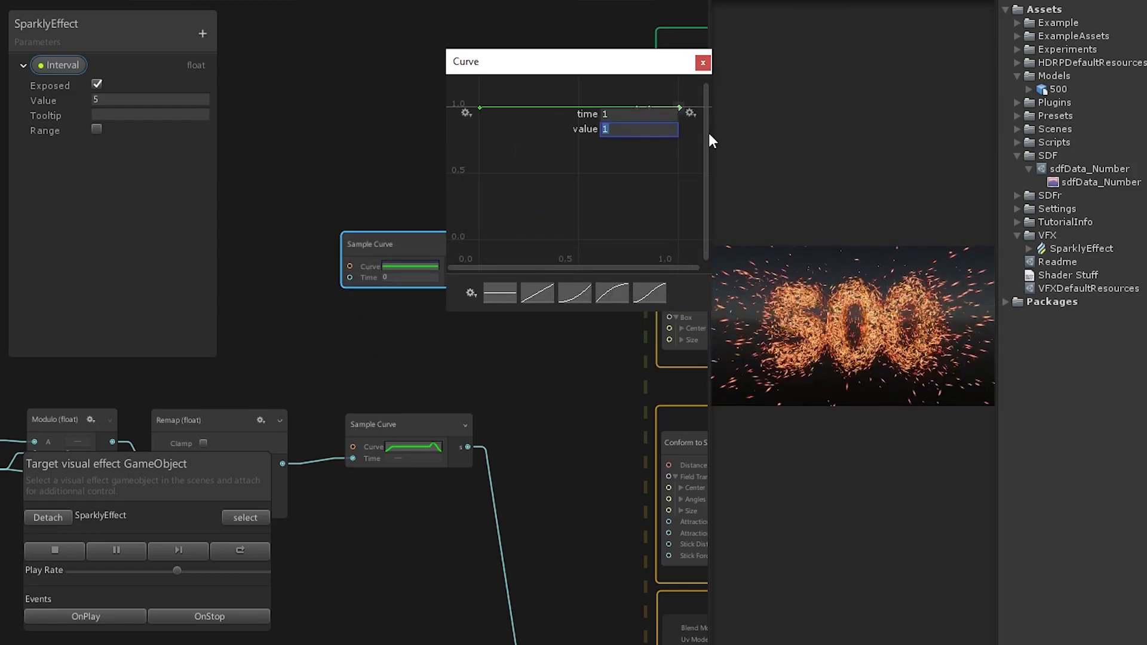
type("0")
key("Return")
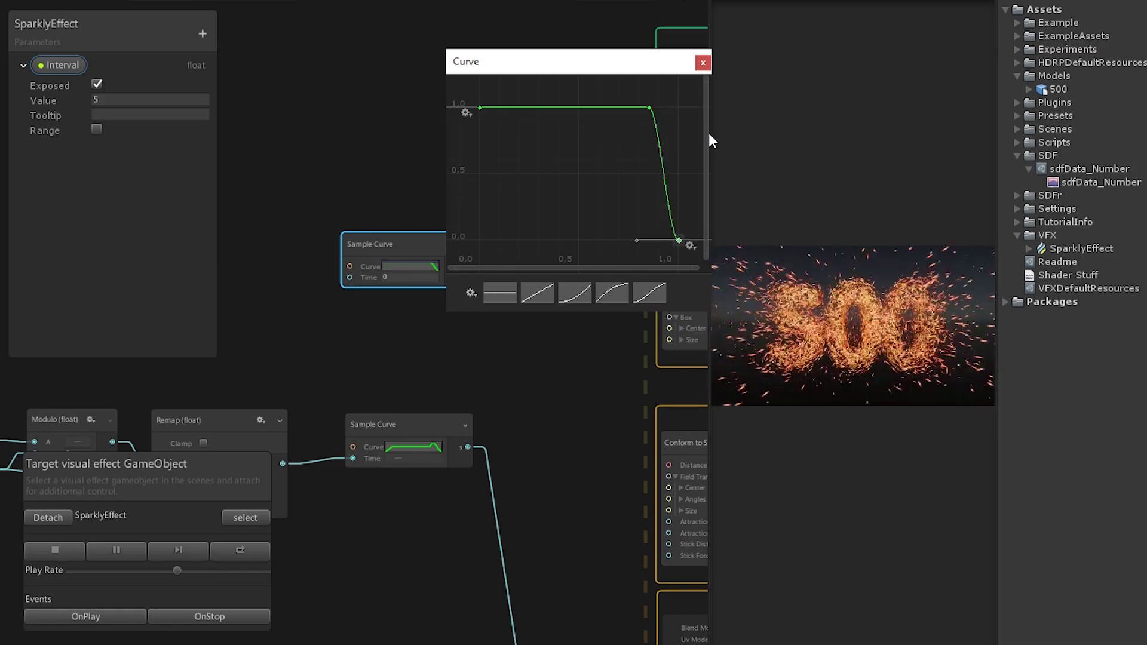
left_click(705, 62)
left_click_drag(283, 463, 350, 279)
middle_click_drag(408, 298, 319, 205)
left_click_drag(319, 158, 283, 244)
Step: Multiply the new curve by 50 and wire the result into Stick Force
right_click(437, 207)
left_click(471, 221)
type("multiply")
key("Return")
left_click_drag(329, 212, 448, 258)
left_click(488, 271)
type("50")
left_click_drag(525, 259, 566, 415)
left_click_drag(480, 242, 471, 397)
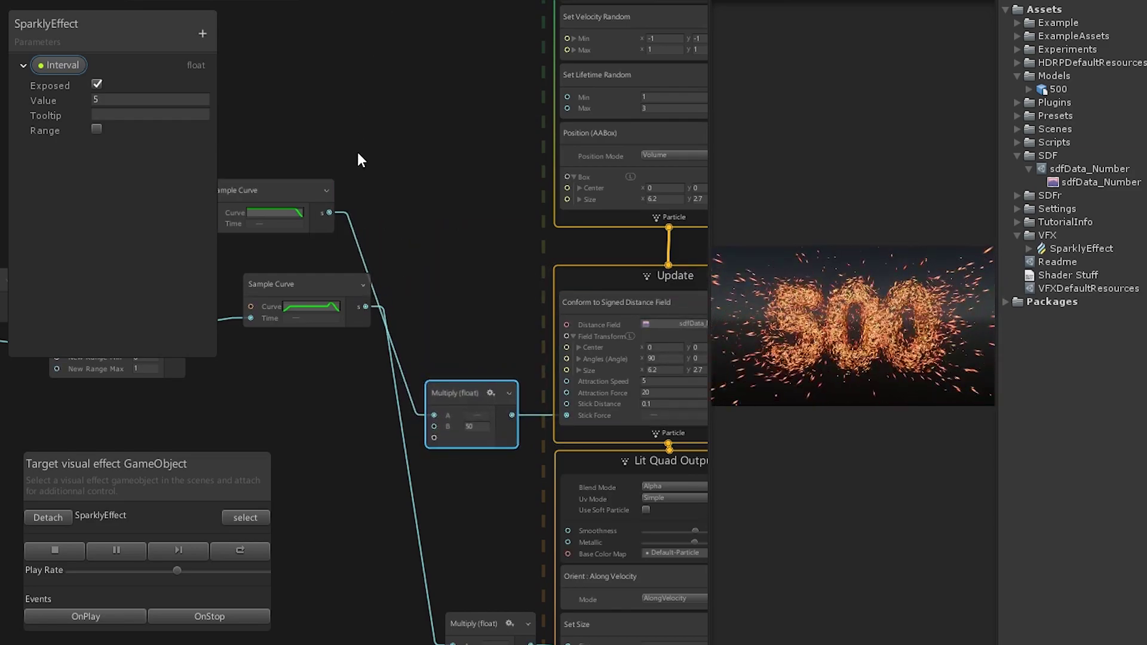
middle_click_drag(361, 157, 399, 299)
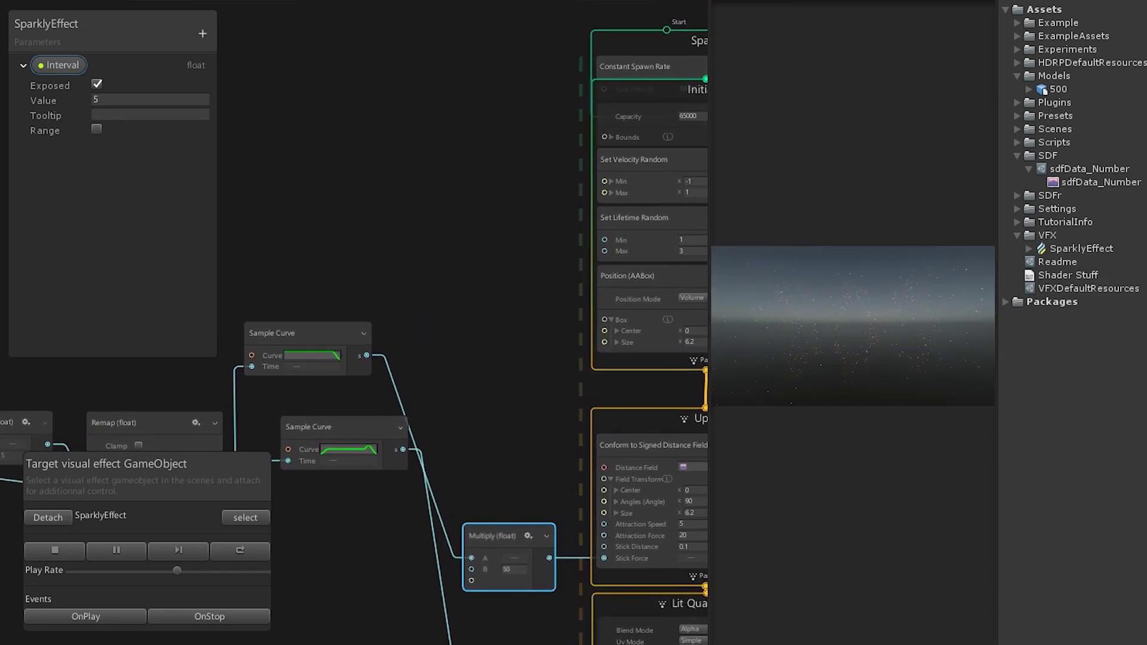
Step: Add a Remap node on the falling curve with new range -2 to 1
right_click(415, 321)
left_click(442, 337)
type("remap")
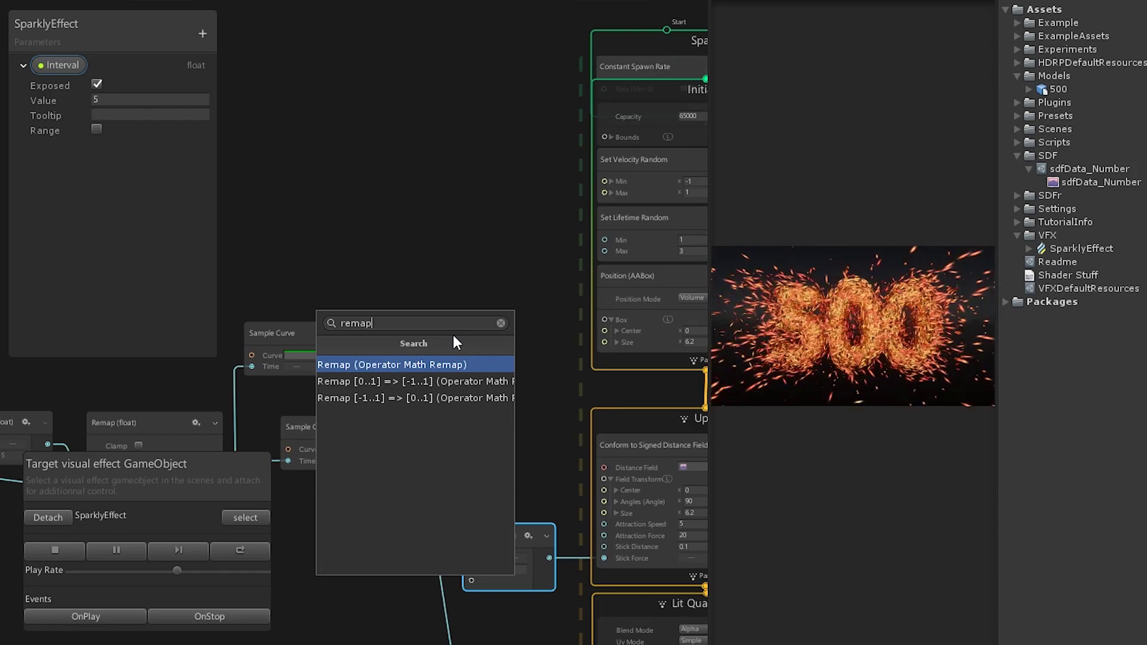
key("Return")
left_click_drag(453, 349, 442, 218)
left_click_drag(367, 355, 416, 264)
left_click(505, 300)
type("-2")
key("Tab")
type("1")
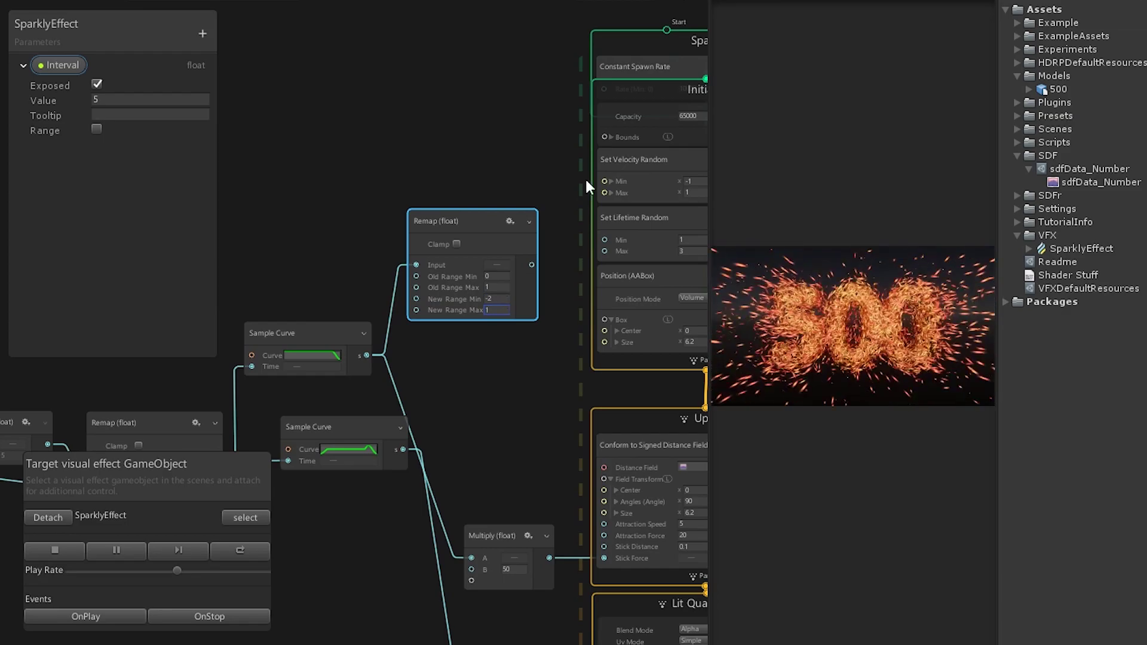
Step: Add a Multiply node with B=20 driving Attraction Speed
middle_click_drag(534, 450, 499, 378)
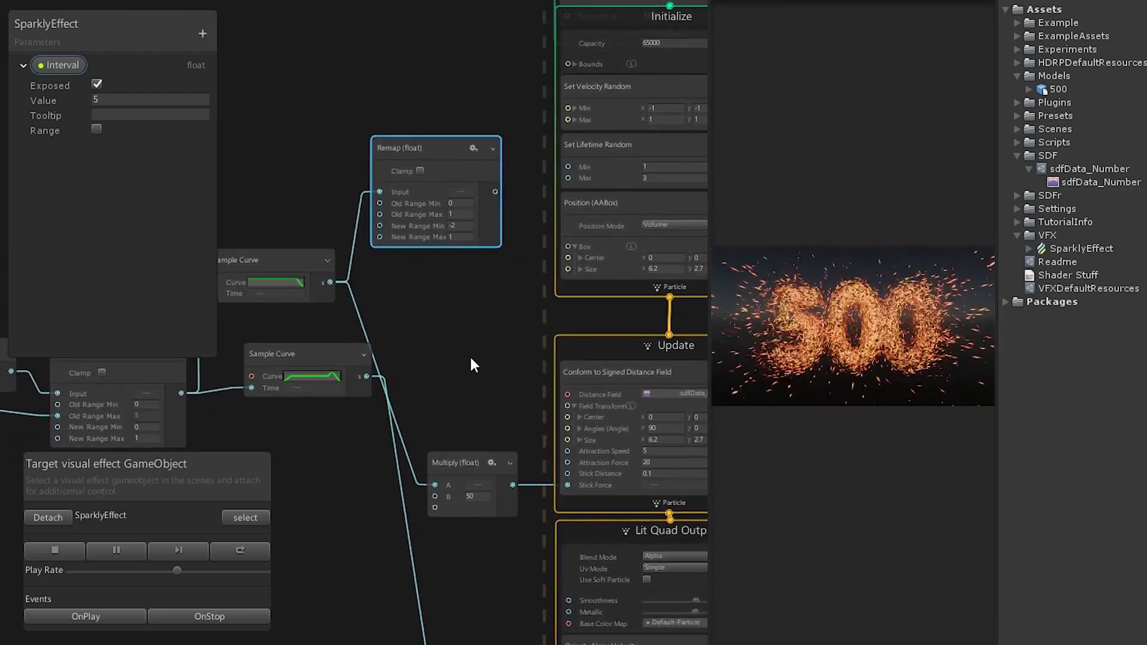
right_click(470, 359)
left_click(494, 367)
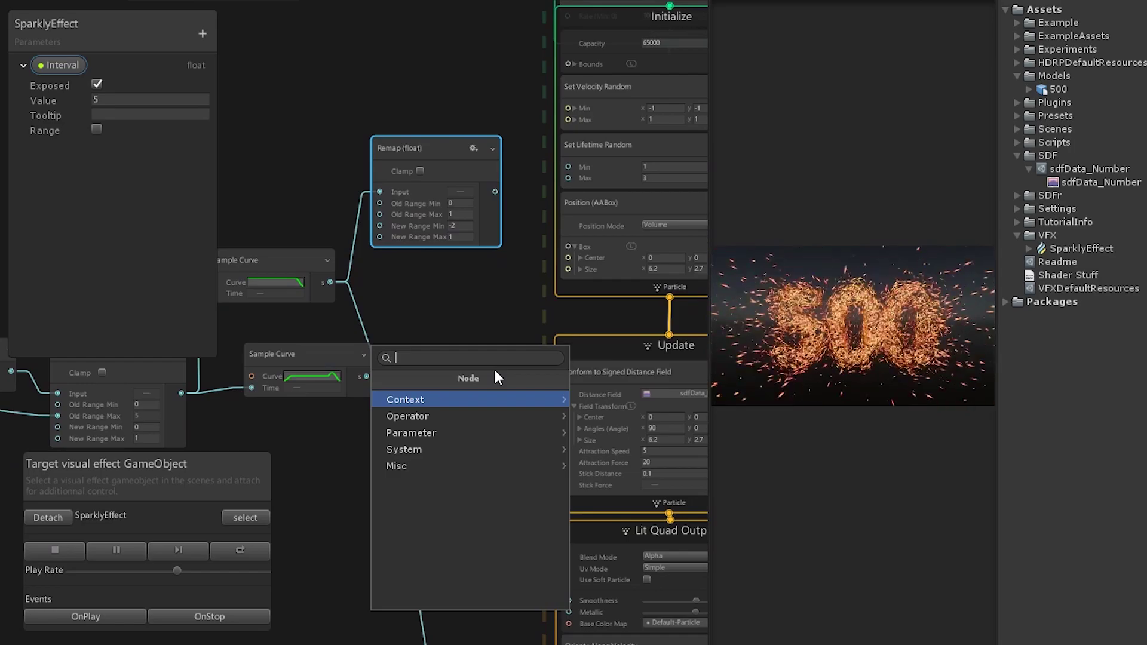
type("multiply")
key("Return")
left_click_drag(524, 406, 567, 451)
left_click_drag(497, 386, 487, 391)
left_click(480, 424)
type("20")
middle_click_drag(437, 325, 551, 292)
scroll(551, 292, "down", 8)
Step: Set Remap's old range max to 1 and feed its result into the Multiply's A input
left_click_drag(316, 172, 538, 364)
left_click_drag(544, 238, 495, 303)
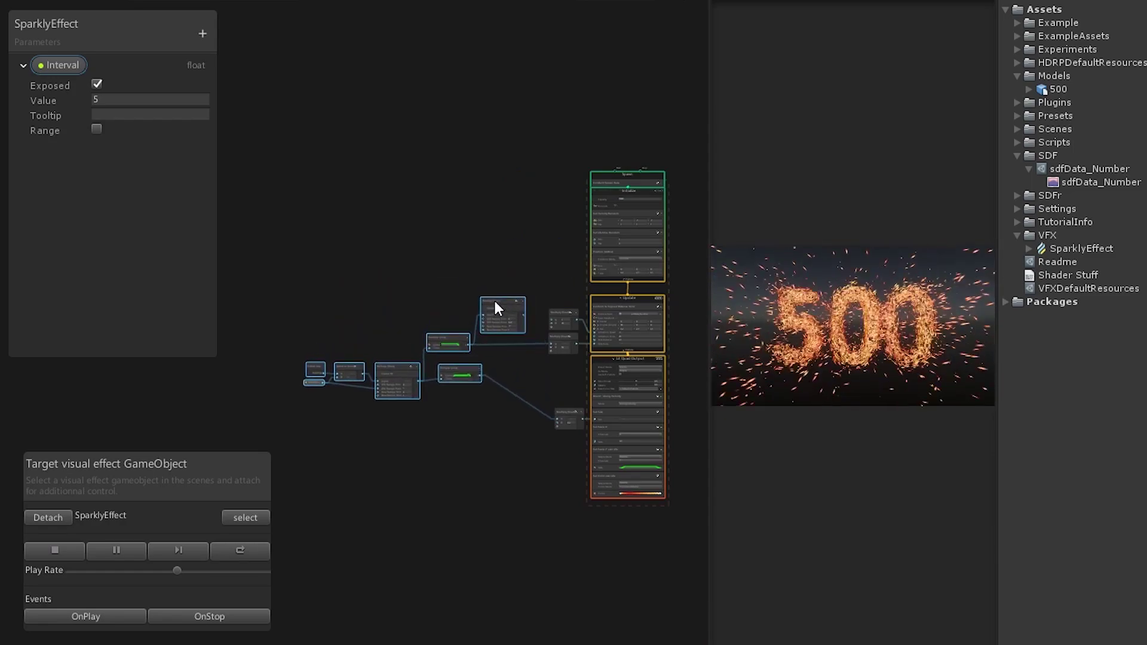
scroll(508, 318, "up", 9)
left_click(508, 306)
type("1")
left_click(637, 160)
middle_click_drag(640, 155, 400, 223)
left_click_drag(314, 344, 427, 362)
left_click(453, 374)
middle_click_drag(336, 238, 310, 208)
scroll(548, 188, "down", 3)
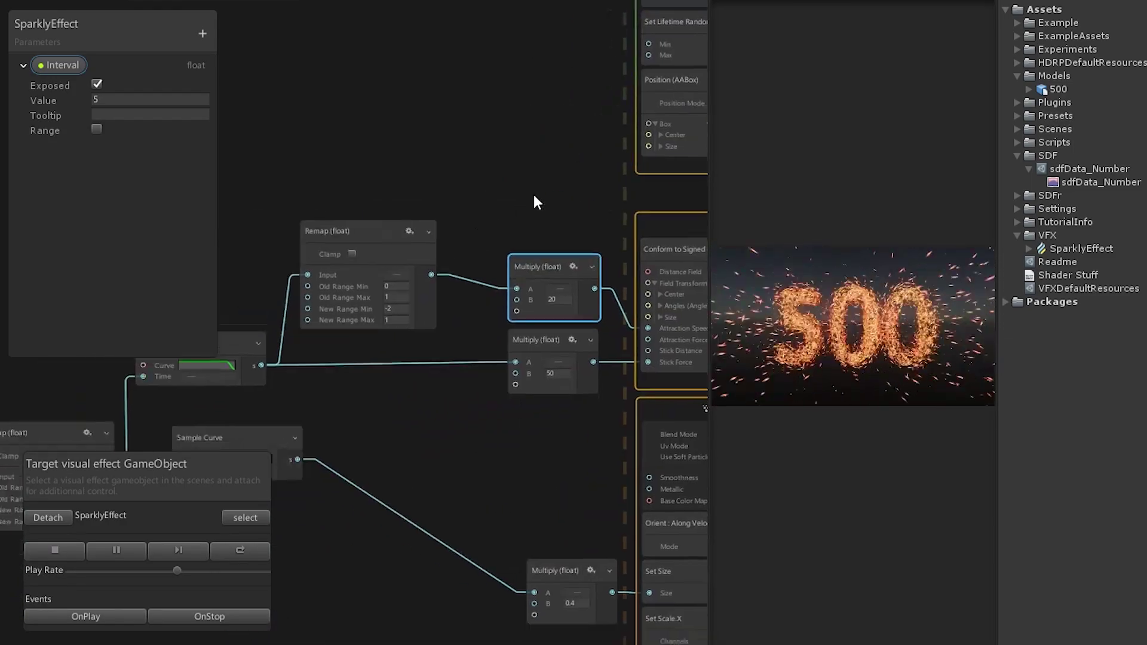
middle_click_drag(549, 187, 543, 233)
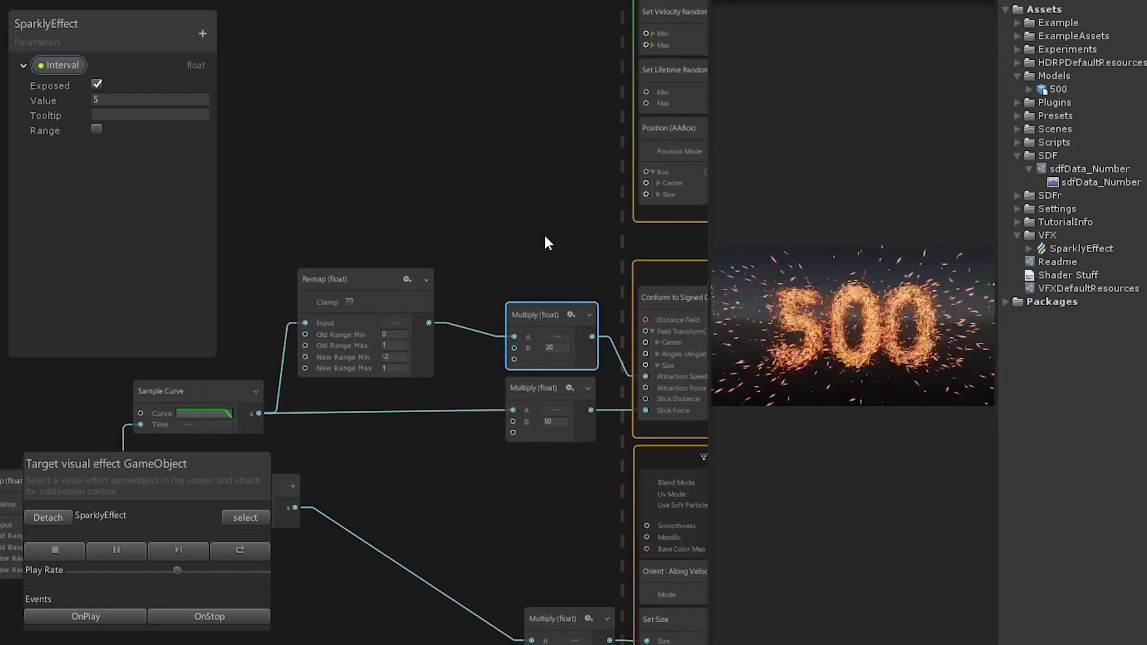
Step: Add two float parameters named Attraction Speed and Stick Force in the Blackboard
left_click(202, 33)
left_click(239, 293)
left_click(201, 33)
left_click(239, 293)
double_click(74, 157)
type("Attraction Speed")
key("Return")
double_click(65, 177)
type("Stick Force")
key("Return")
Step: Expose both parameters with values 50 and 20 and wire each into its multiplier
left_click(23, 154)
left_click(22, 242)
left_click(96, 173)
left_click(110, 188)
type("50")
left_click(104, 276)
type("20")
left_click_drag(75, 250, 513, 348)
left_click_drag(83, 154, 512, 422)
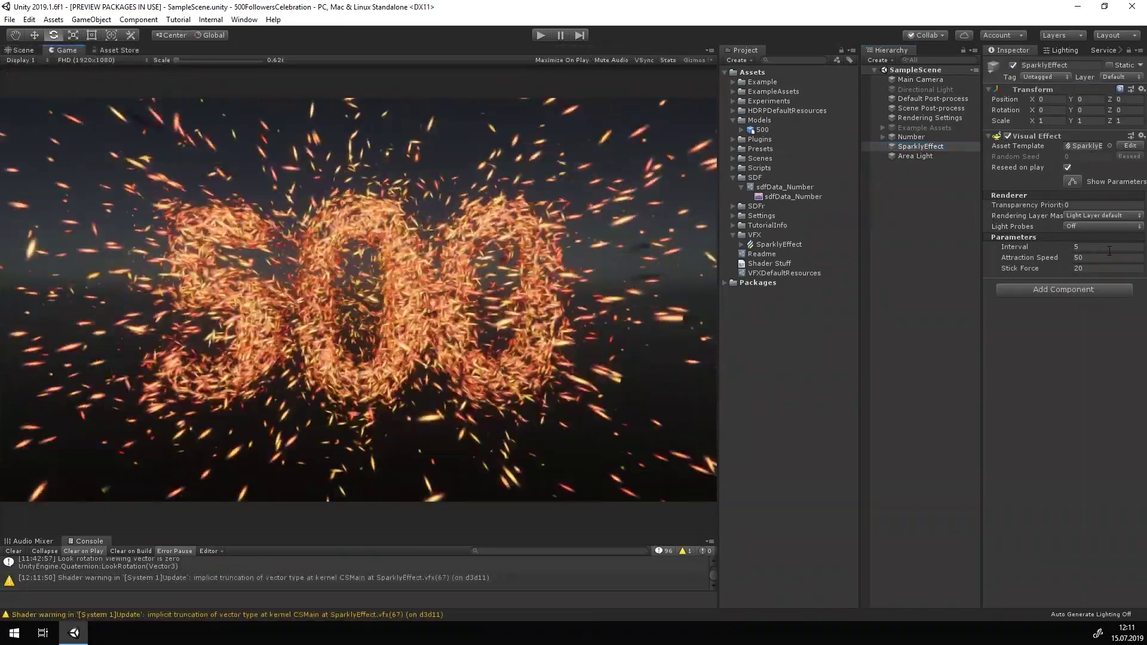
Step: Override the effect's Interval to 1 in the Inspector
left_click(1109, 247)
type("2")
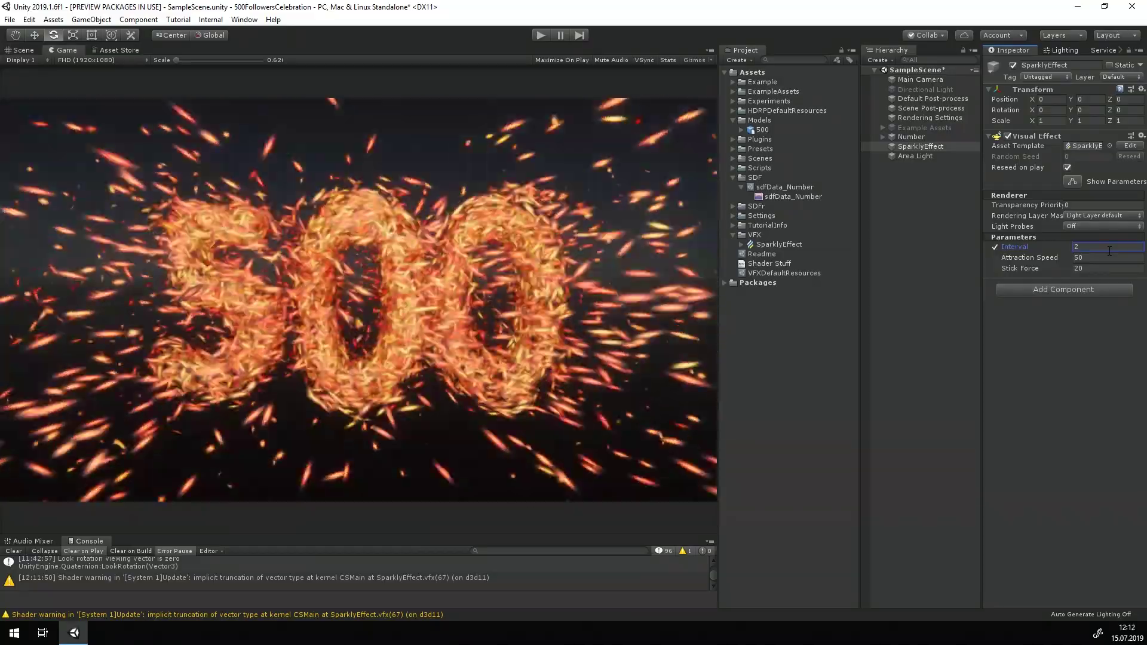
key("BackSpace")
type("1")
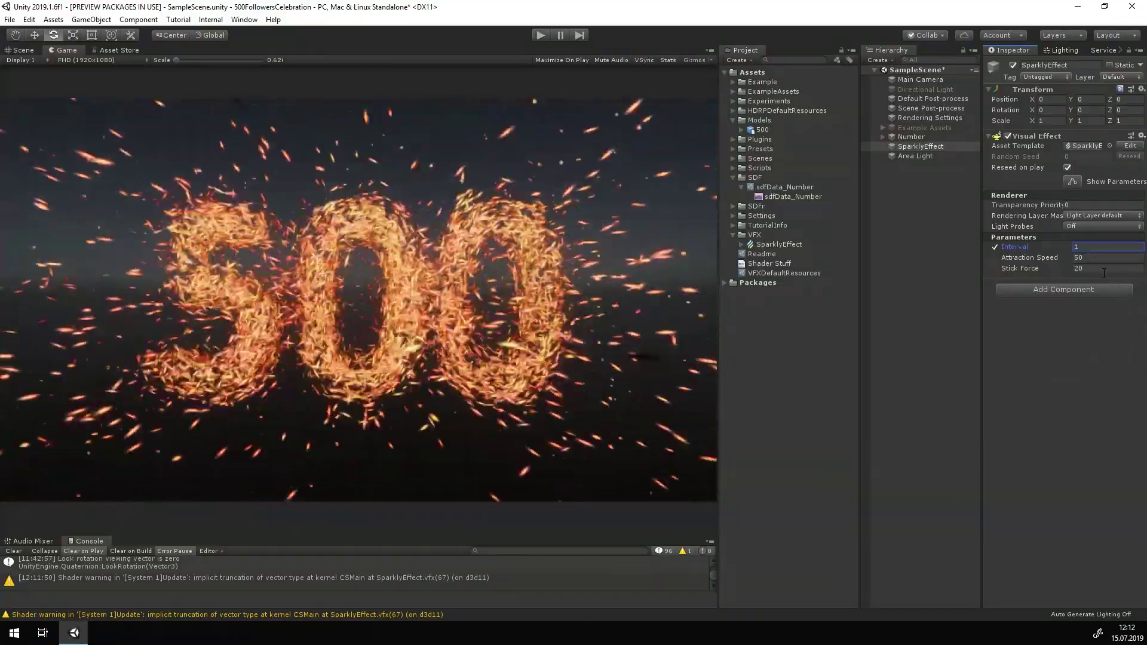
left_click(1087, 247)
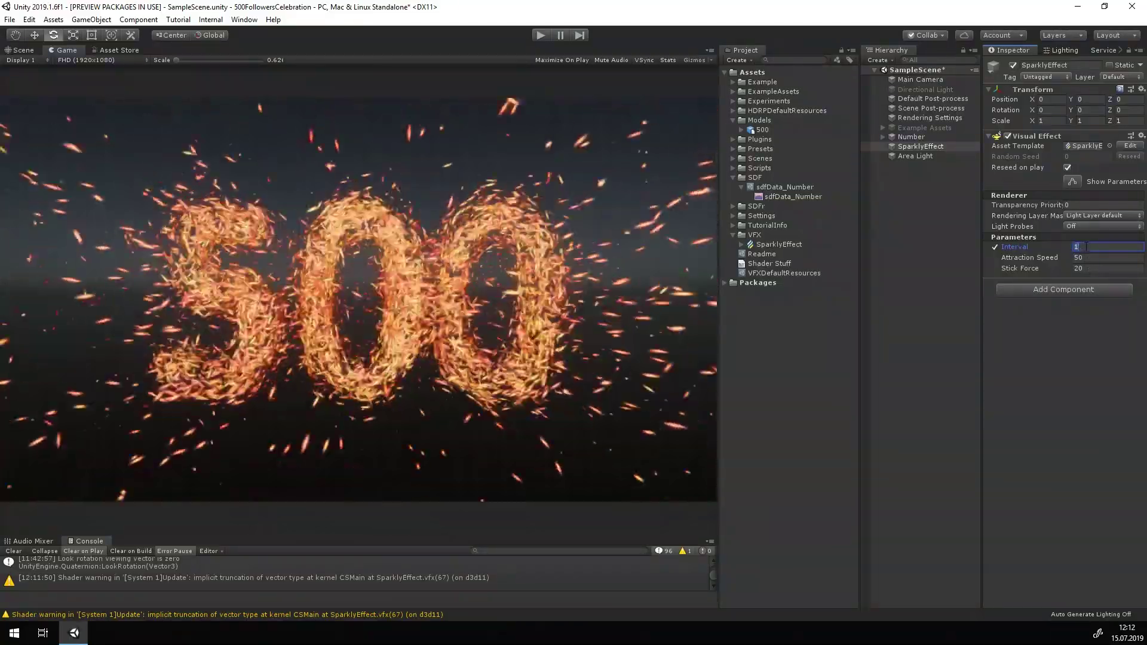